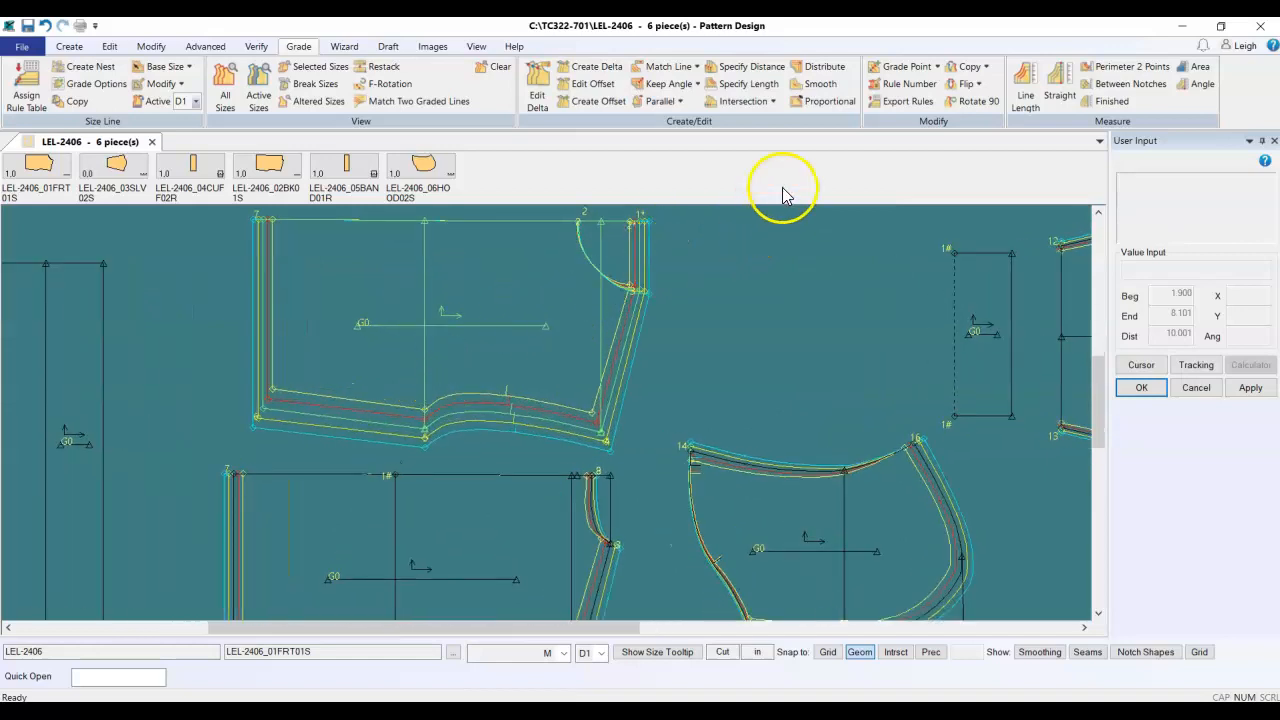
Step: Assign grade rule 5 to the side end of the front's middle internal line and rule 4 to the underarm internal line
click(900, 84)
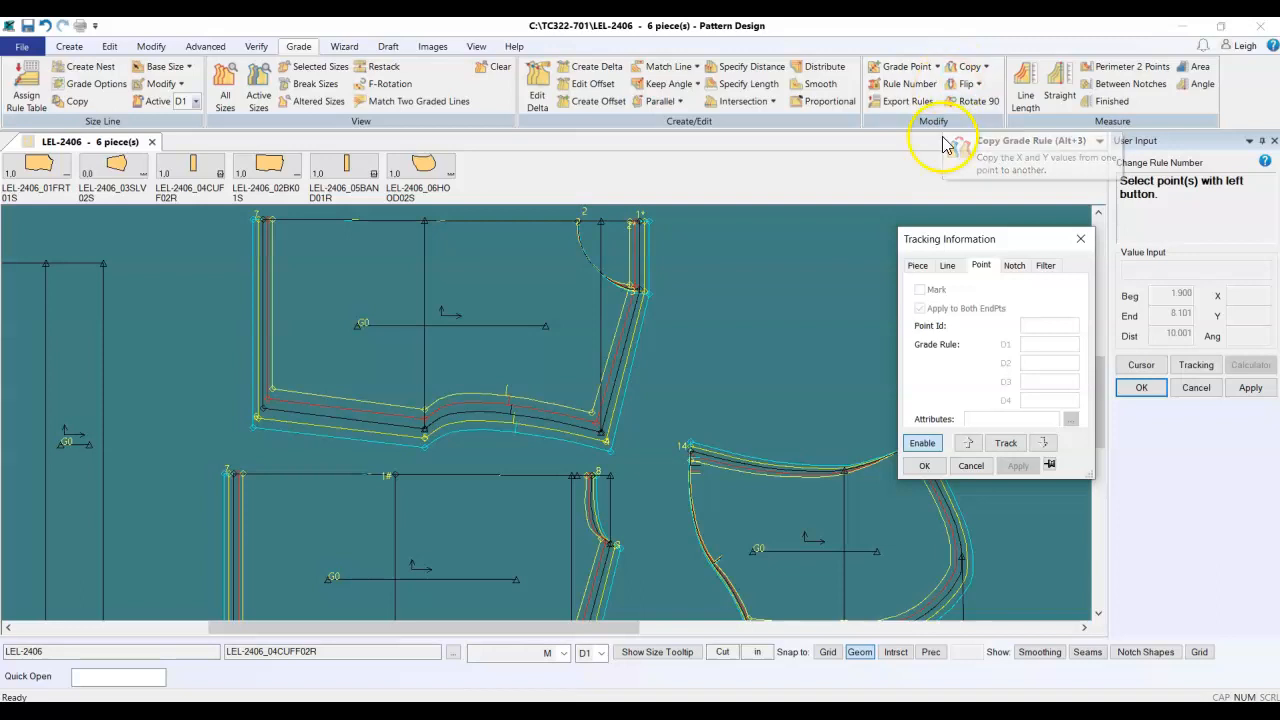
click(425, 430)
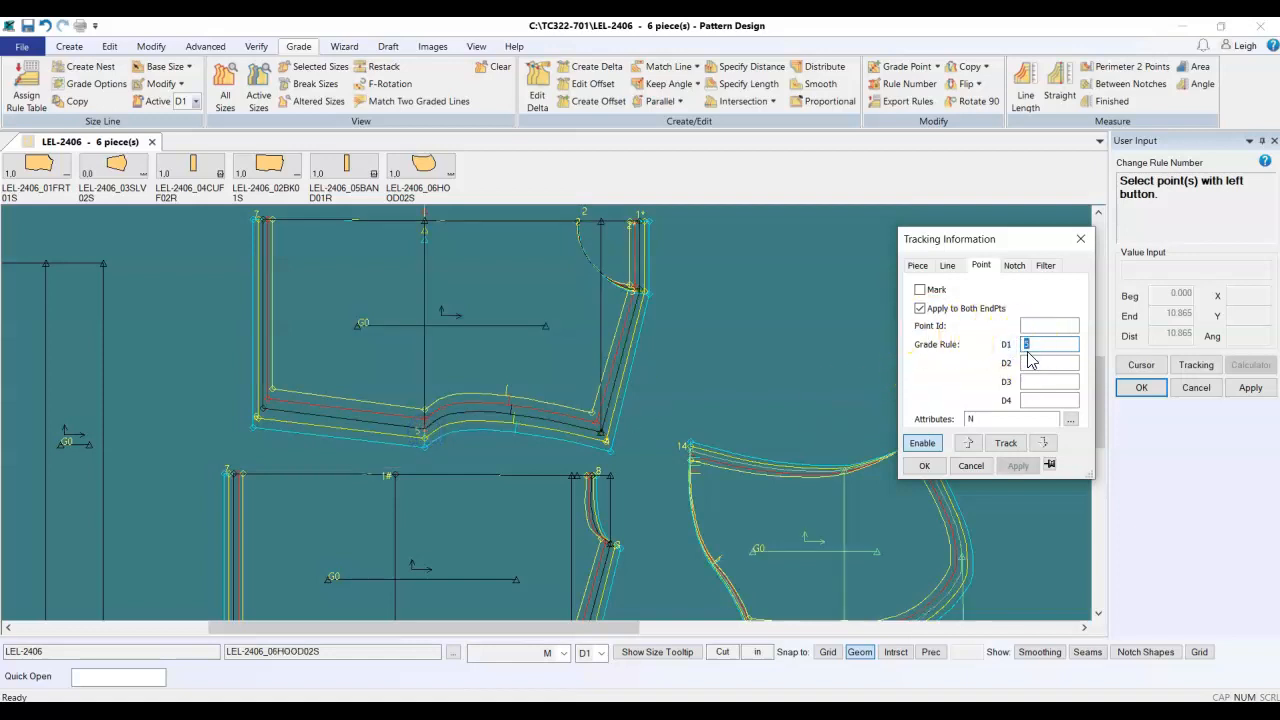
click(392, 308)
drag(596, 342, 601, 428)
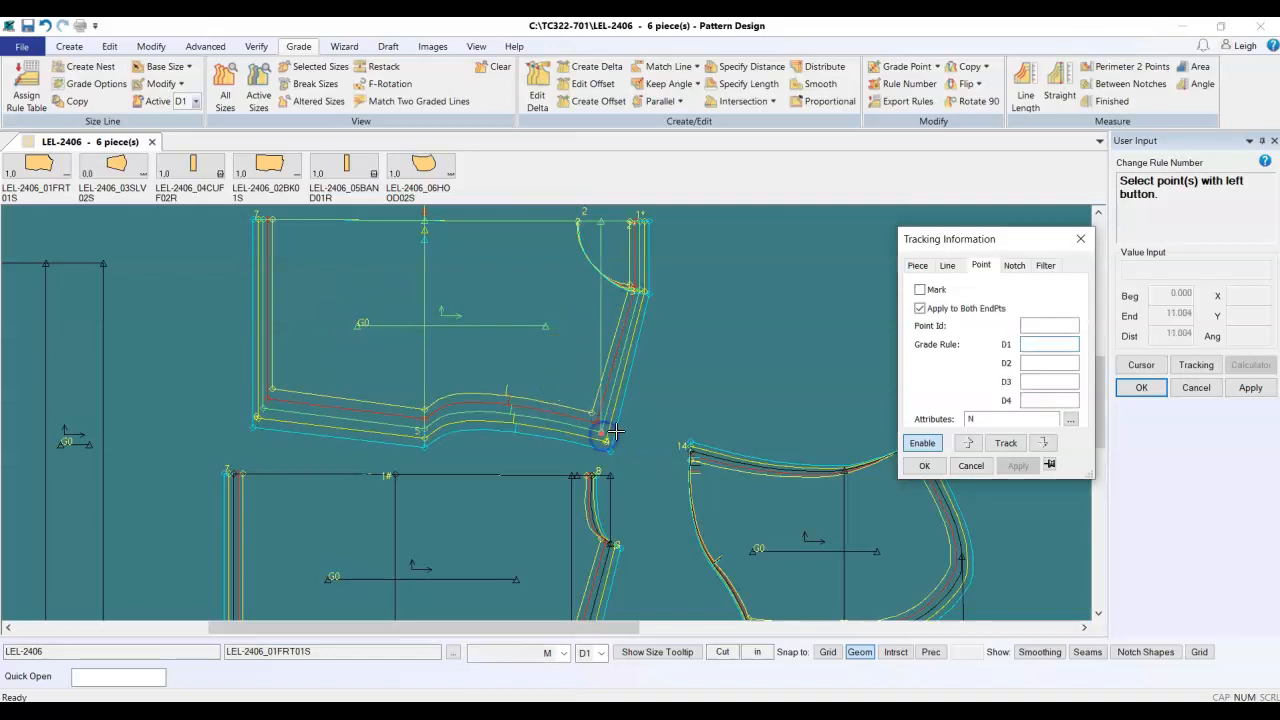
Step: On the back piece, assign grade rule 8 to the short internal line at the neck and rule 3 to the adjacent vertical internal line
scroll(460, 314, down, 3)
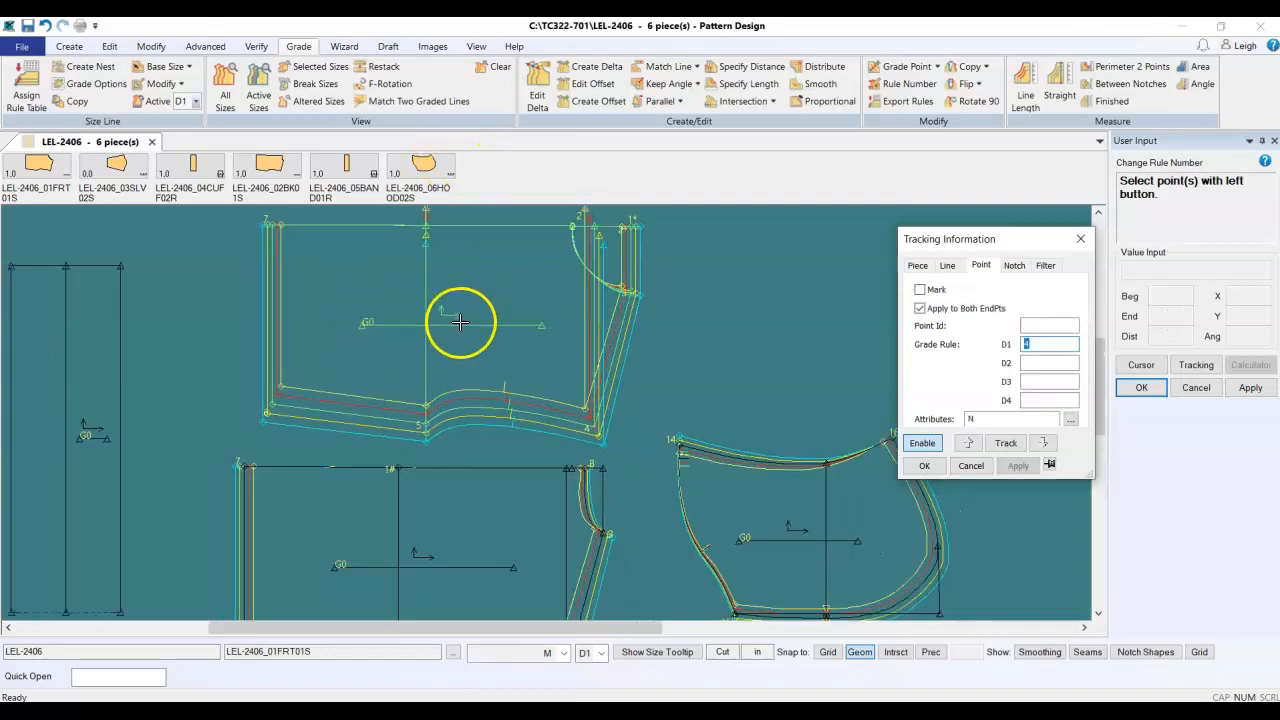
scroll(640, 509, up, 3)
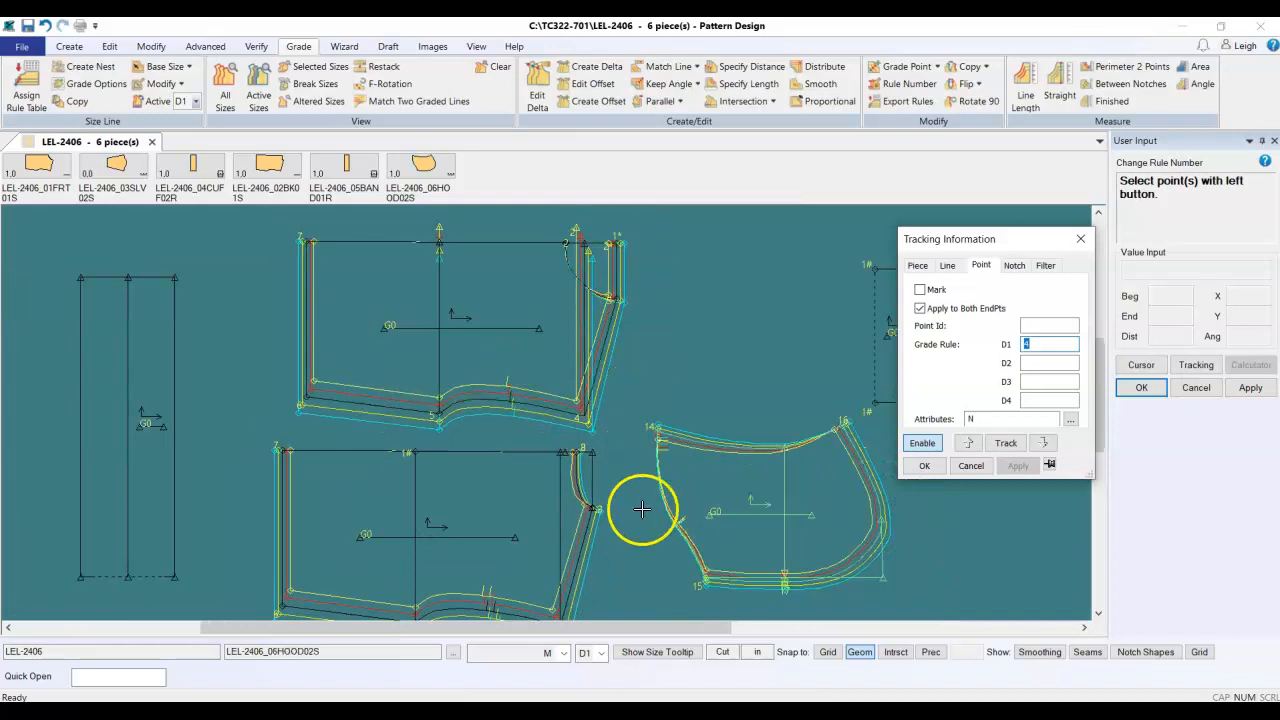
scroll(560, 460, up, 3)
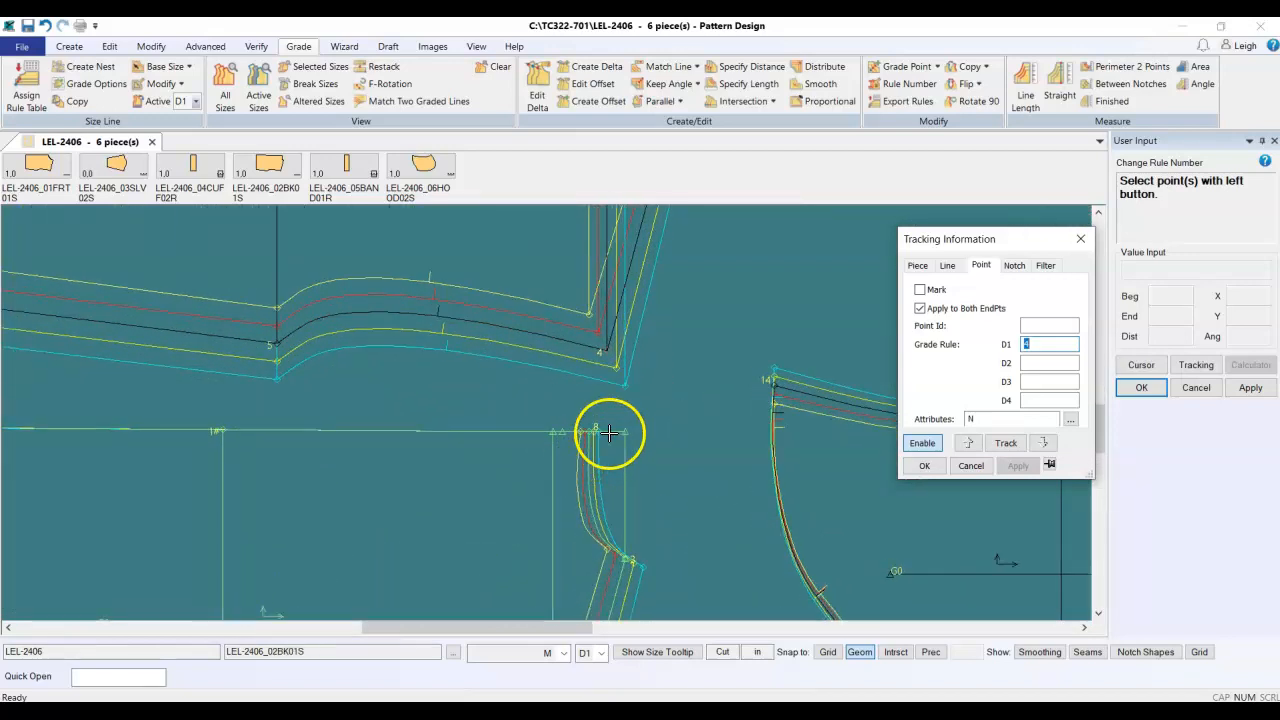
click(568, 433)
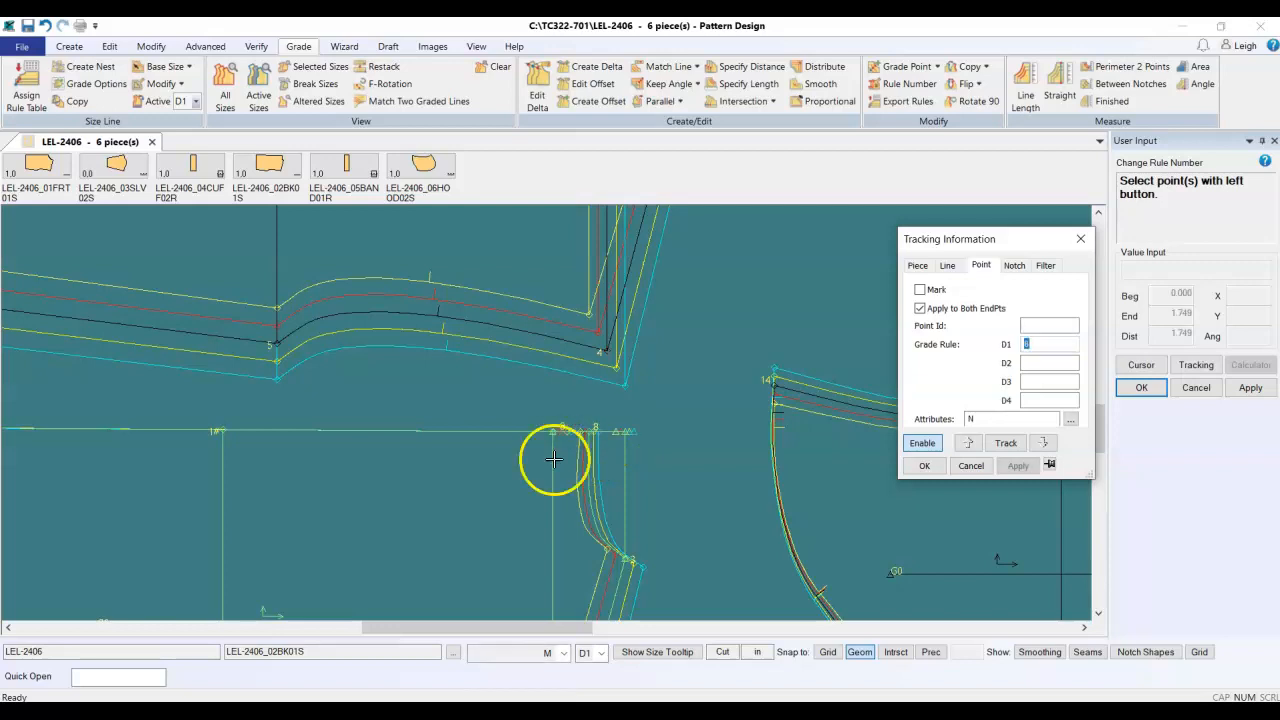
click(612, 548)
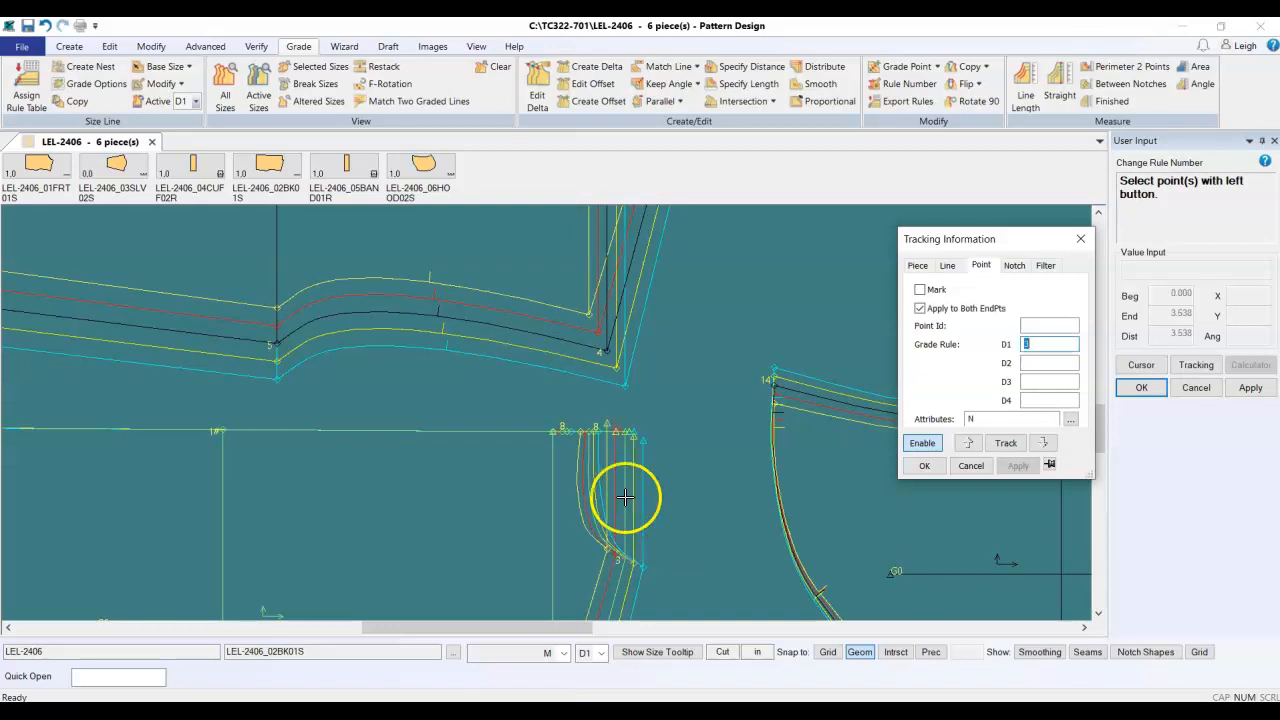
Step: On the hood, assign grade rule 17 to the centre line's lower end and rule 15 to the horizontal internal line along the base
scroll(618, 480, down, 1)
scroll(537, 289, down, 5)
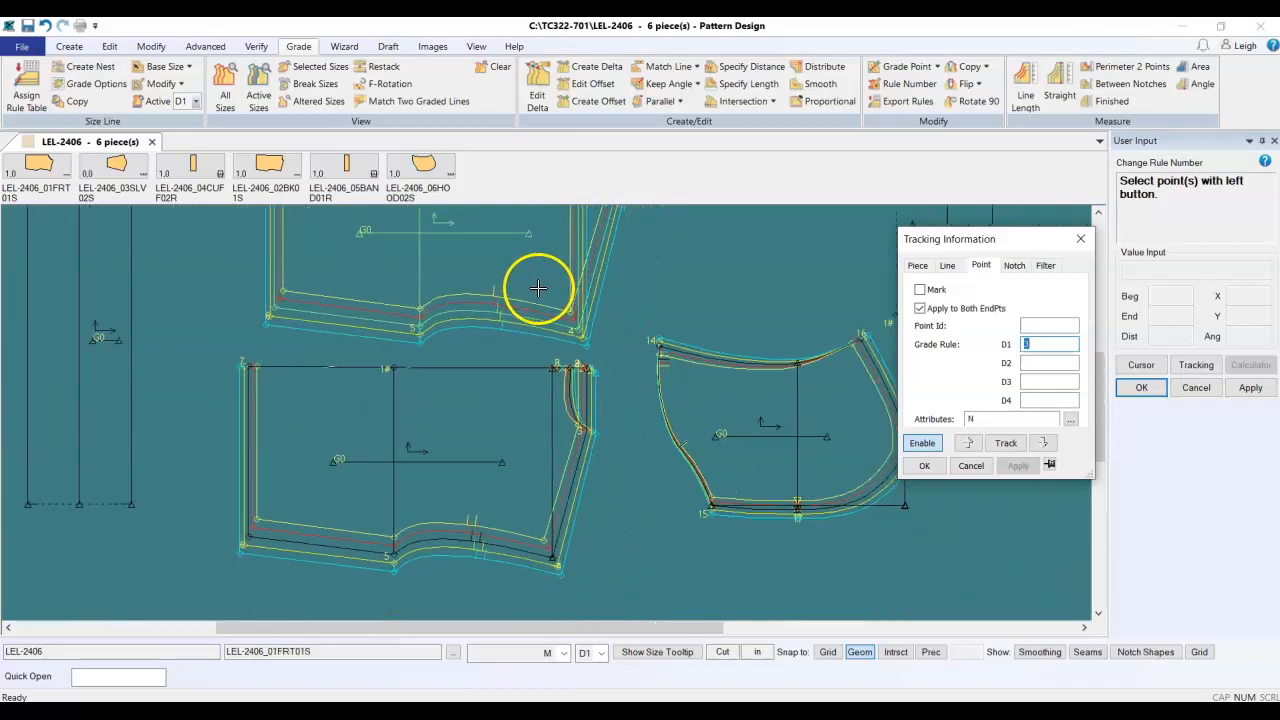
scroll(383, 580, up, 4)
scroll(214, 487, down, 3)
scroll(431, 503, up, 2)
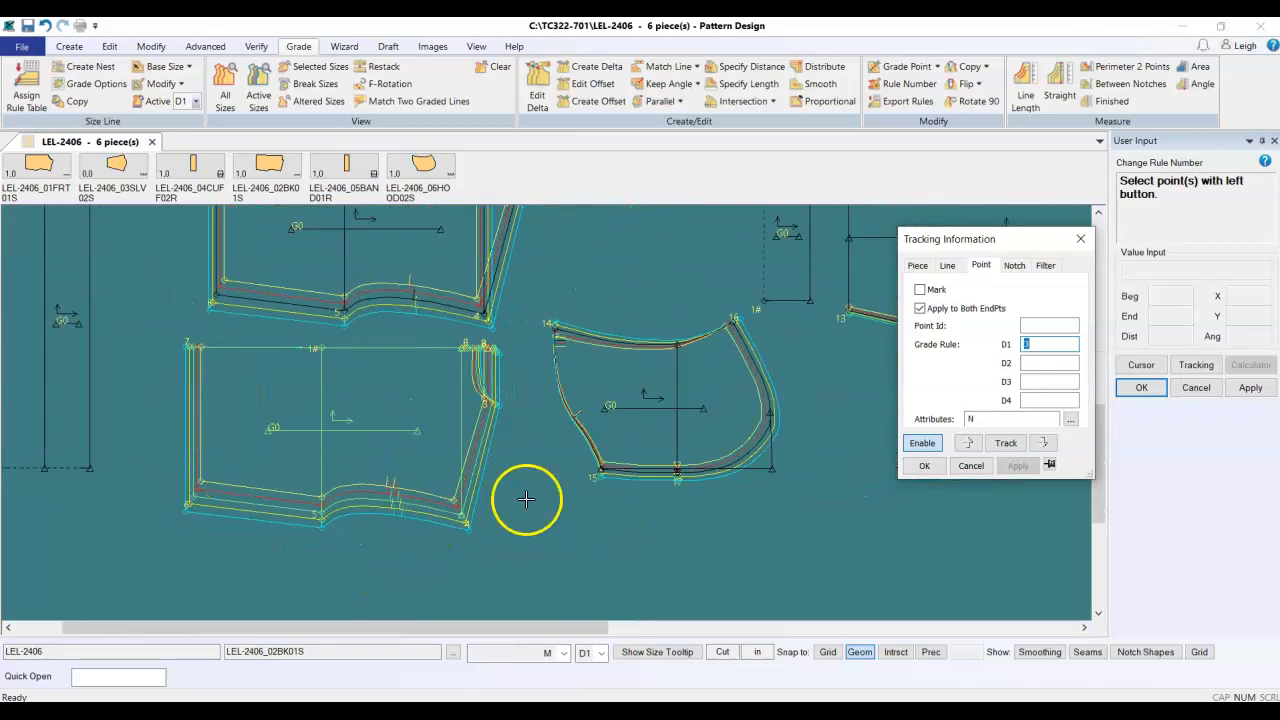
scroll(674, 474, up, 2)
click(689, 466)
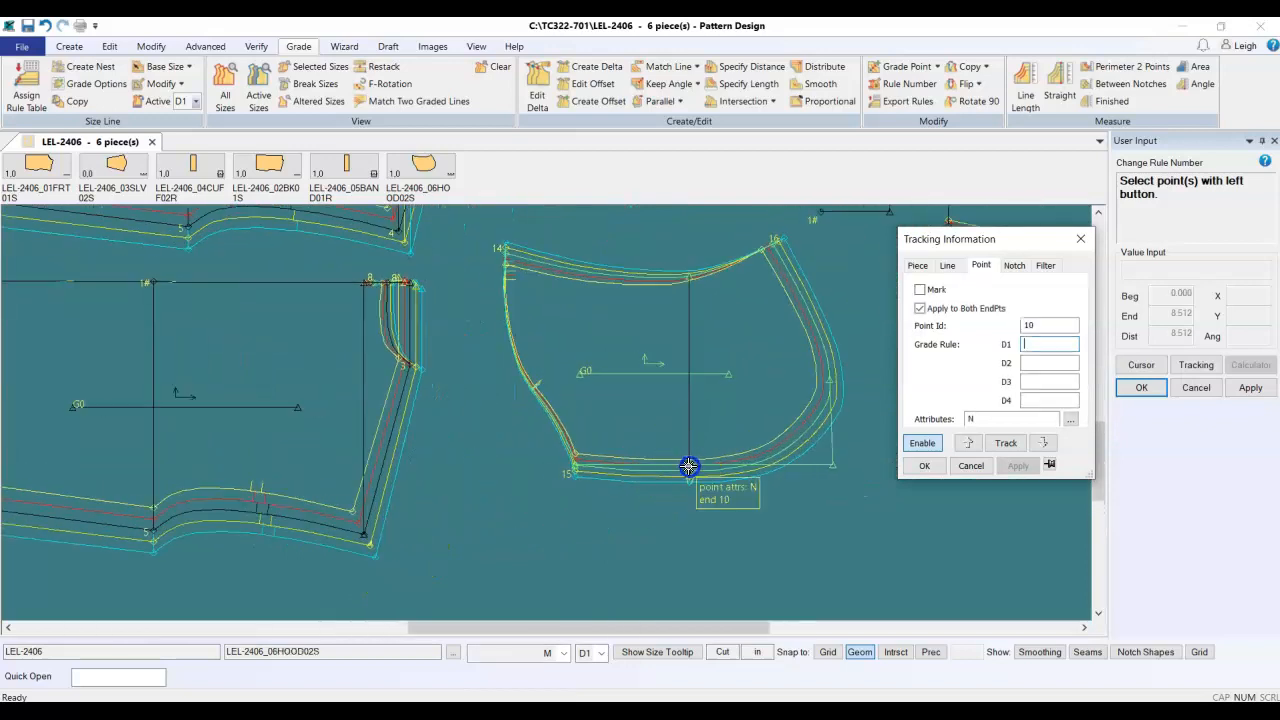
click(577, 466)
text(5)
scroll(259, 466, down, 2)
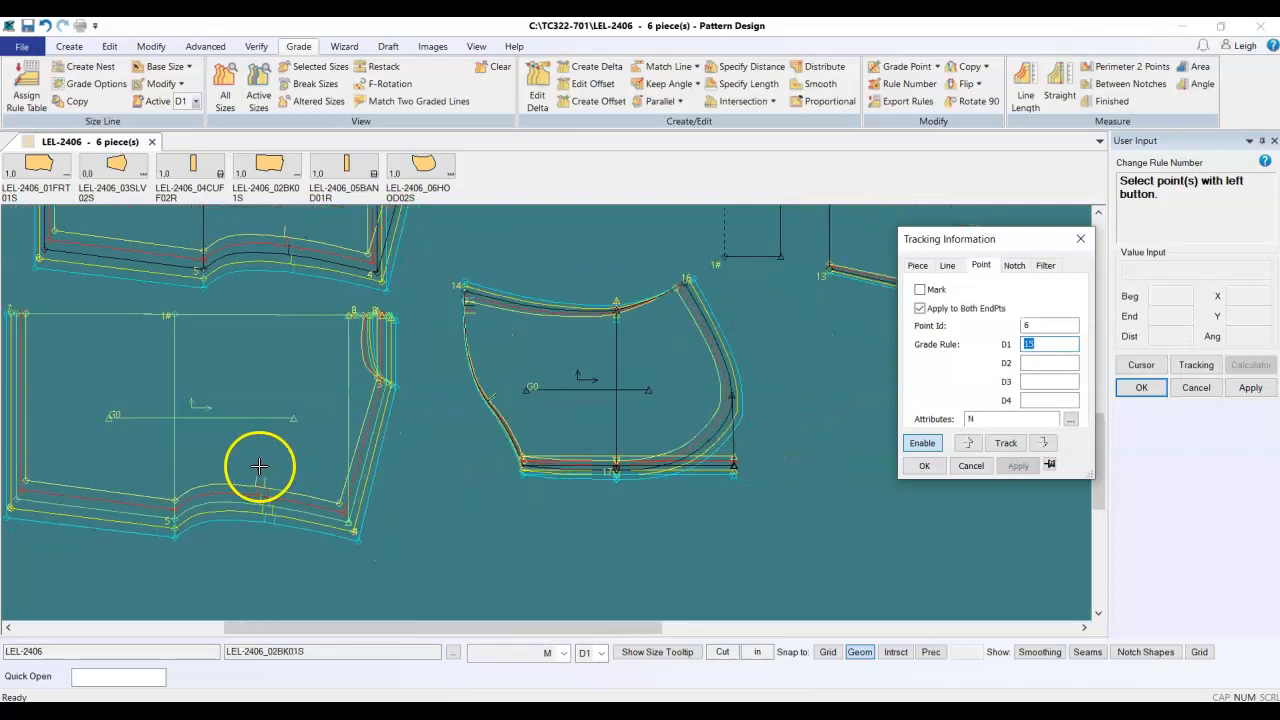
Step: Assign the cap point's grade rule to the cap end of the sleeve's lengthwise internal line
scroll(250, 463, down, 4)
scroll(734, 283, up, 3)
click(746, 342)
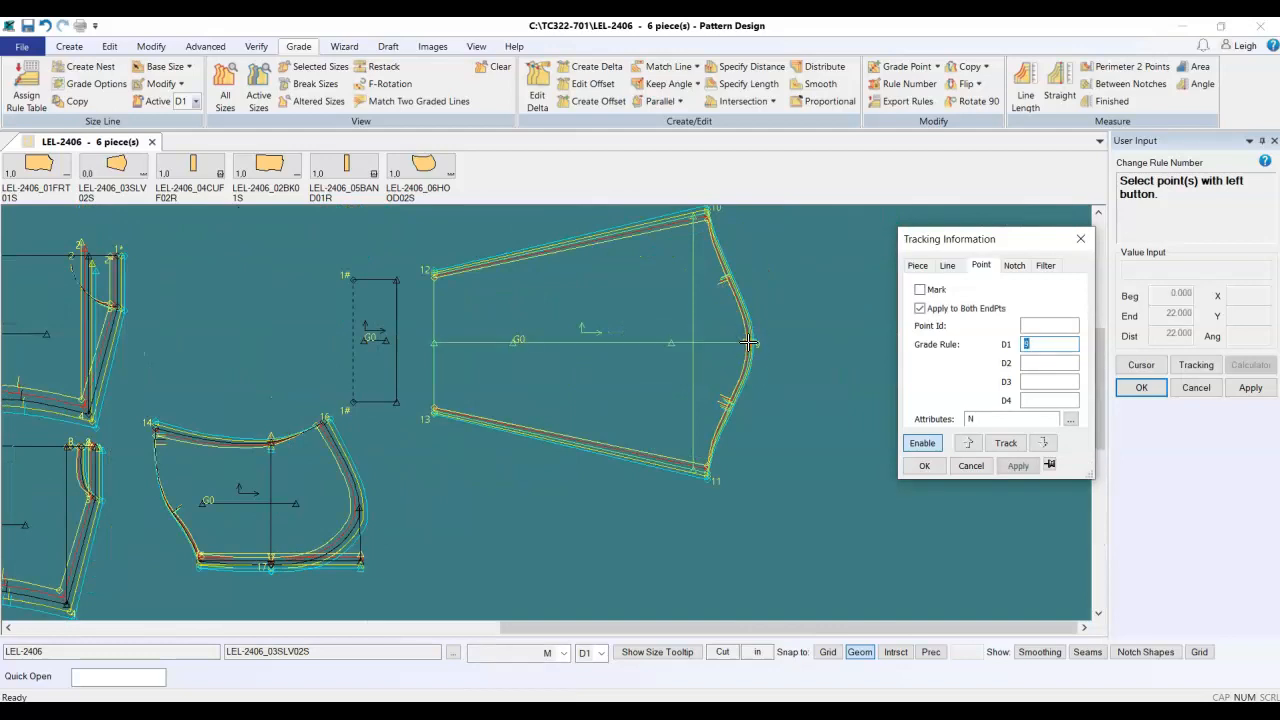
Step: Assign grade rules 10 and 11 to the two ends of the sleeve's crosswise internal line below the cap
scroll(694, 337, down, 1)
click(692, 249)
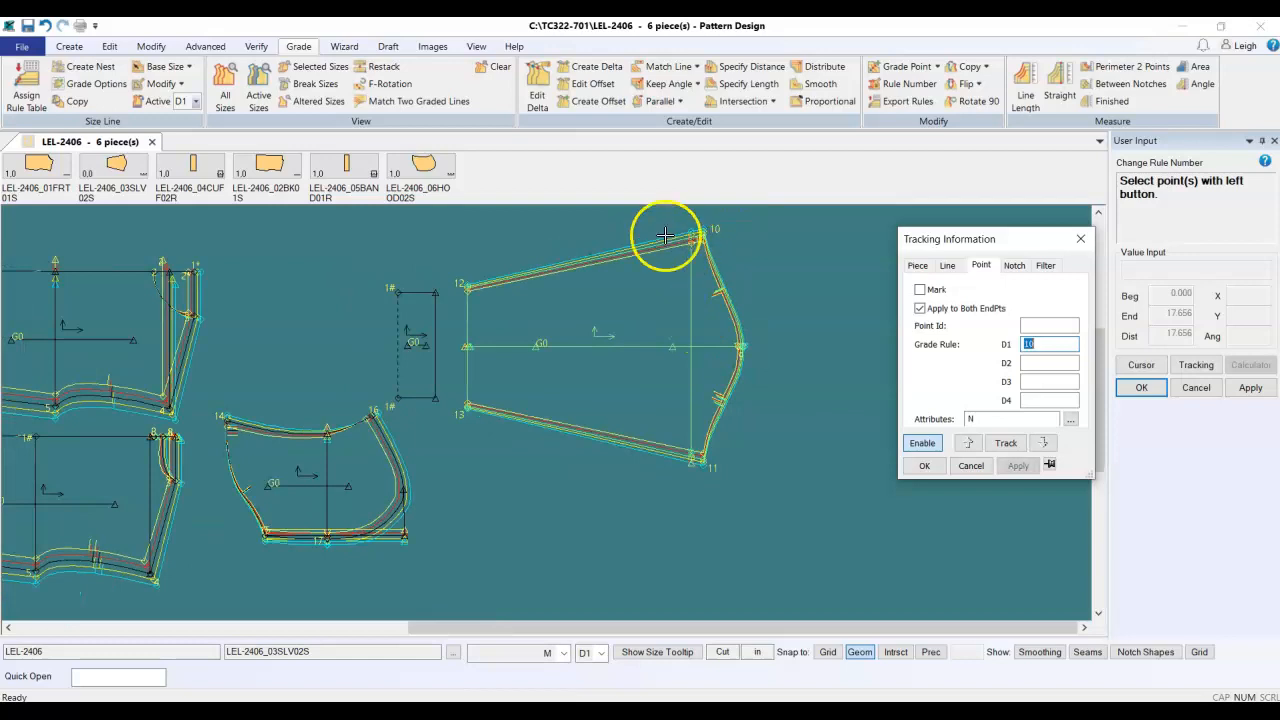
click(692, 457)
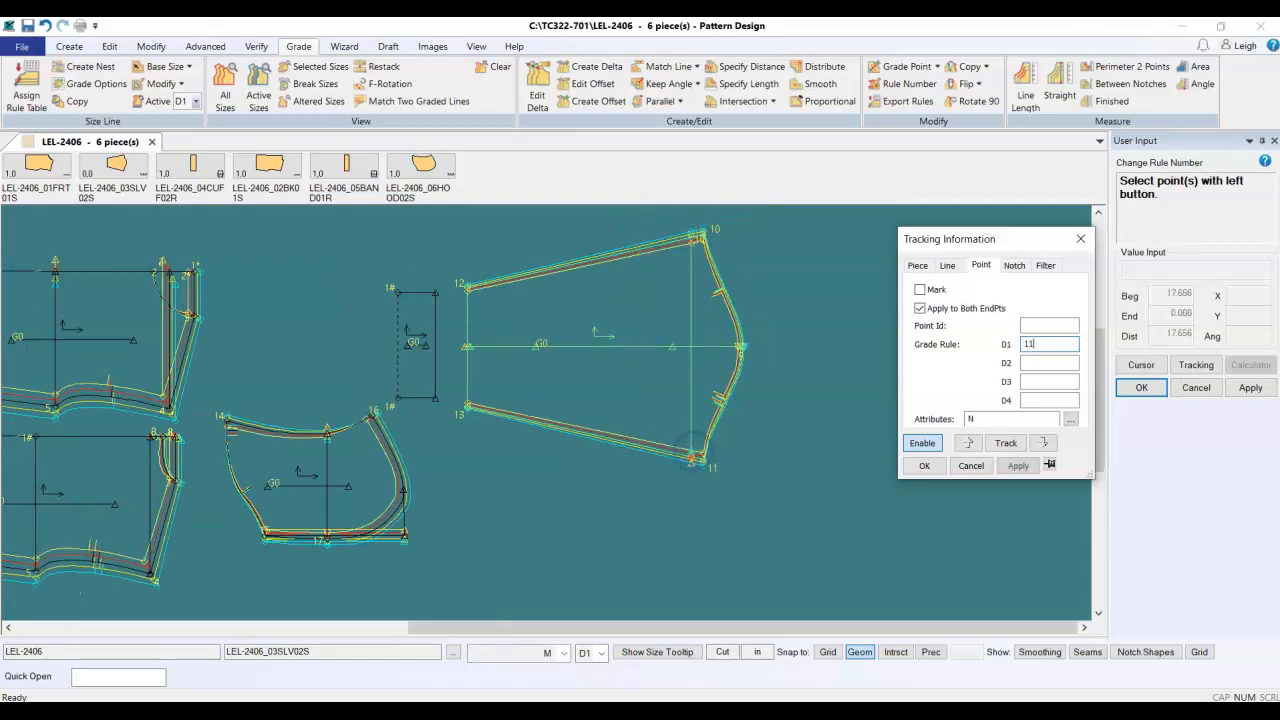
key(Escape)
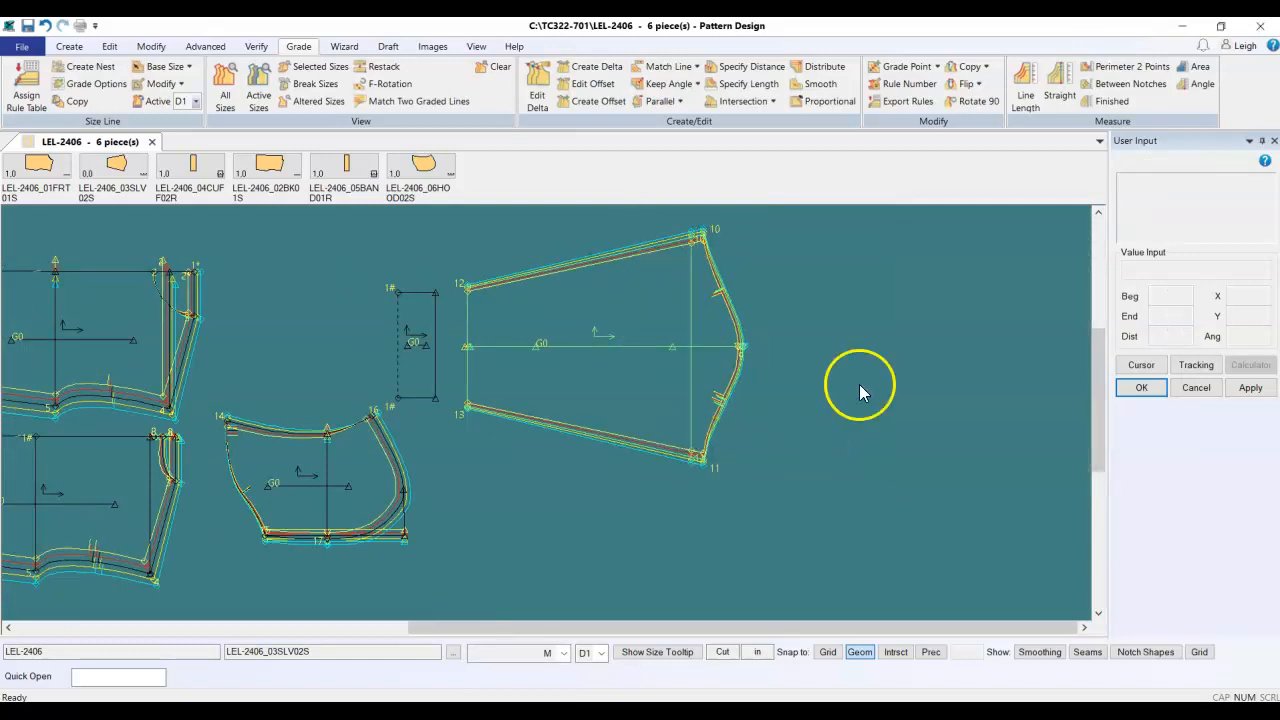
Step: Use Edit Delta to clear the Y deltas at the upper end of the front's middle internal line
scroll(909, 453, down, 1)
scroll(909, 447, down, 2)
scroll(110, 290, up, 7)
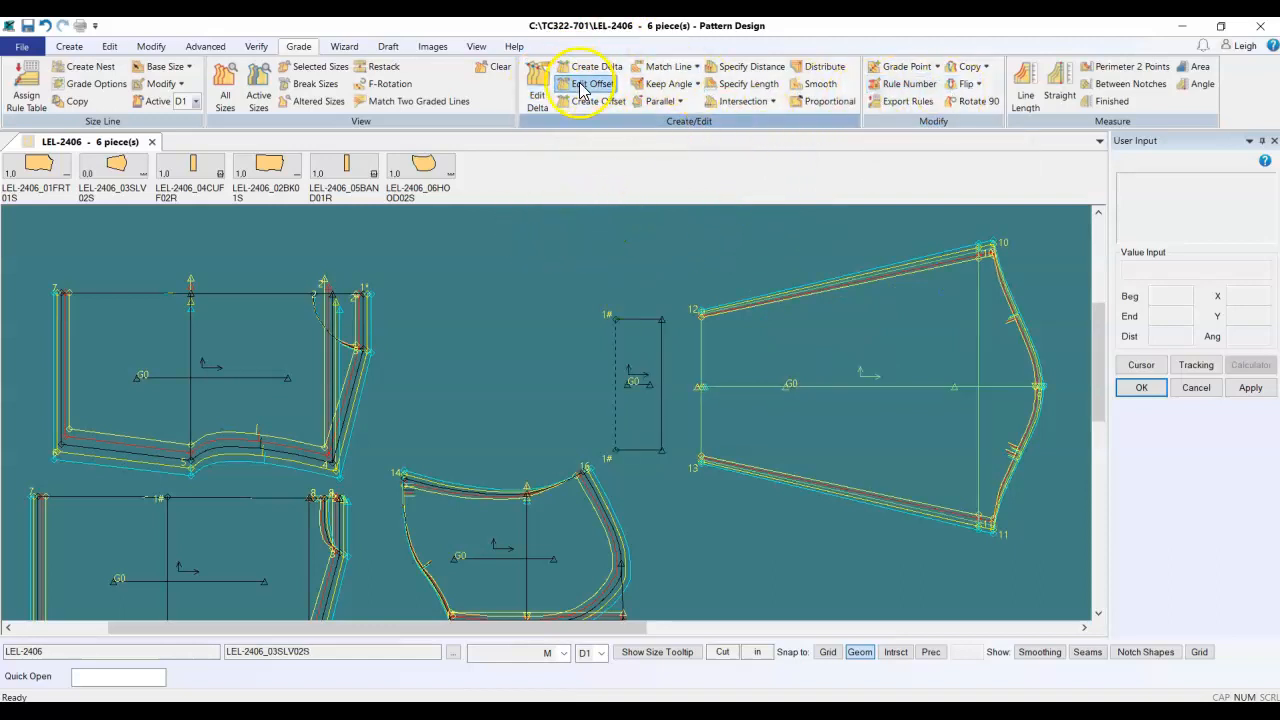
click(538, 86)
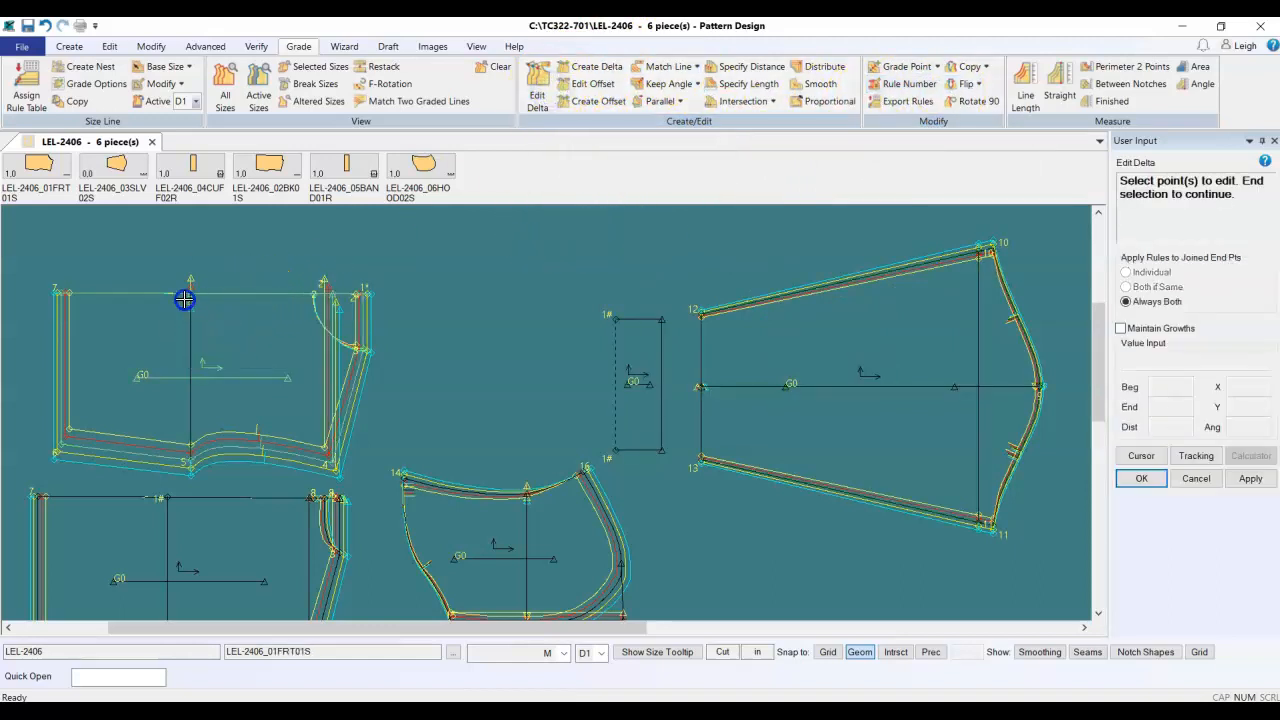
right_click(258, 281)
click(258, 281)
click(1069, 347)
click(1080, 487)
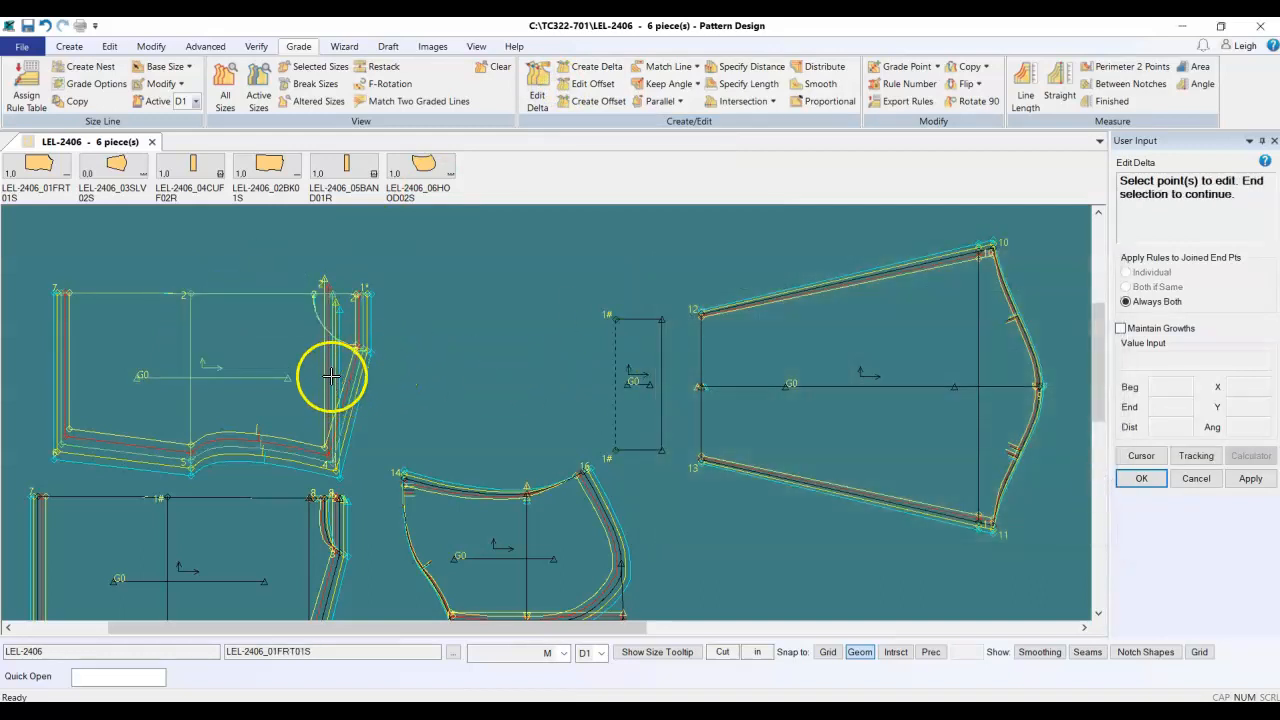
Step: Clear the Y deltas at the upper end of the front's underarm internal line
click(331, 293)
right_click(492, 284)
click(493, 285)
click(1078, 349)
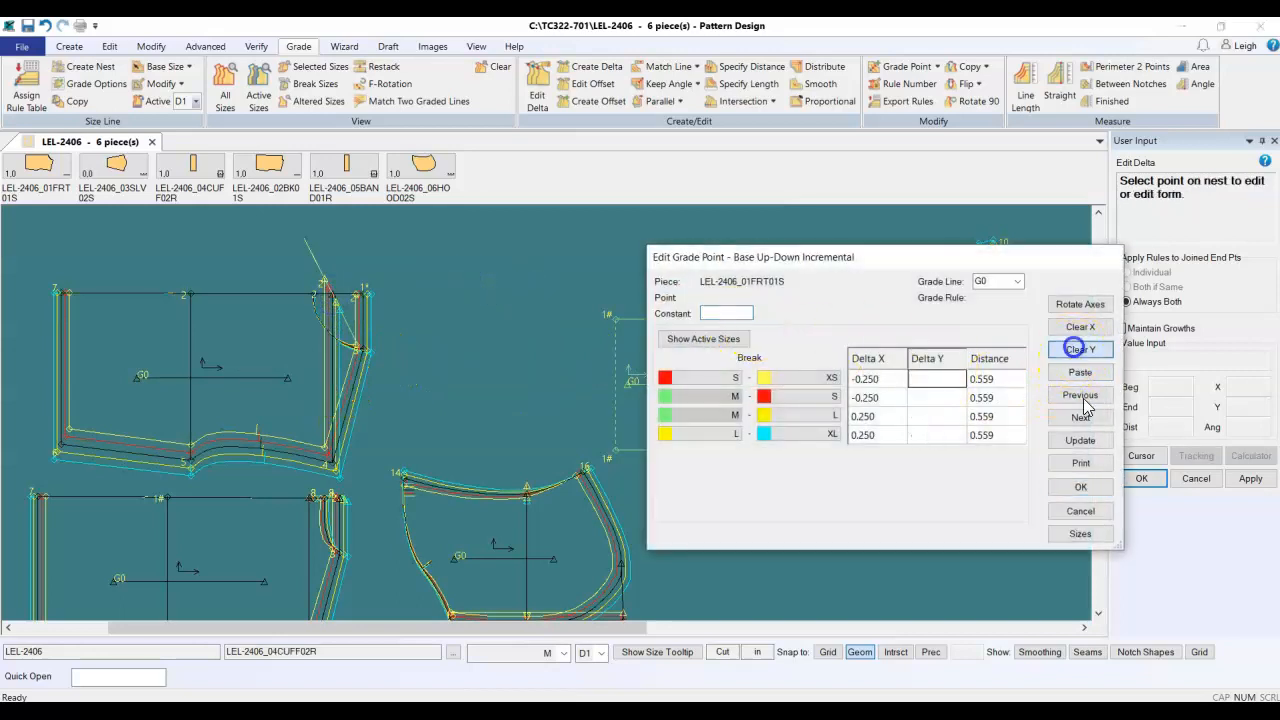
click(1080, 487)
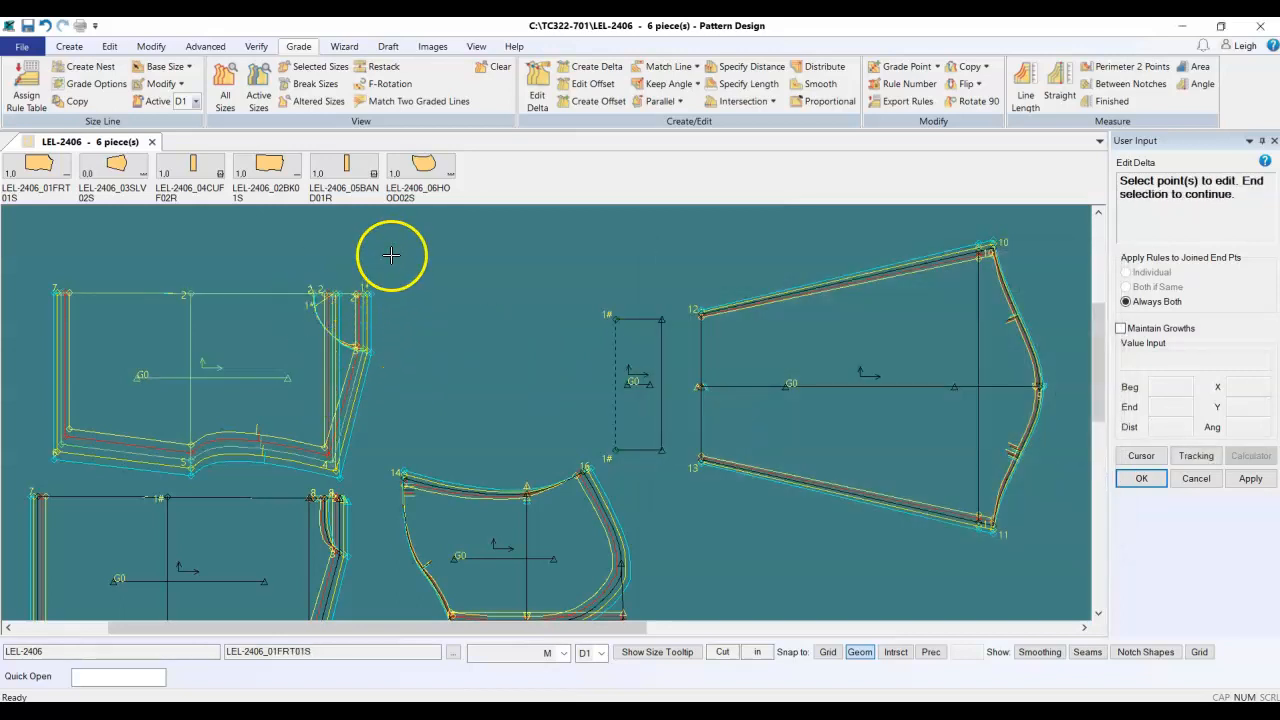
Step: Assign grade rule 4 to the underarm end of the back piece's vertical internal line
scroll(391, 255, down, 1)
scroll(391, 252, down, 3)
scroll(337, 557, up, 4)
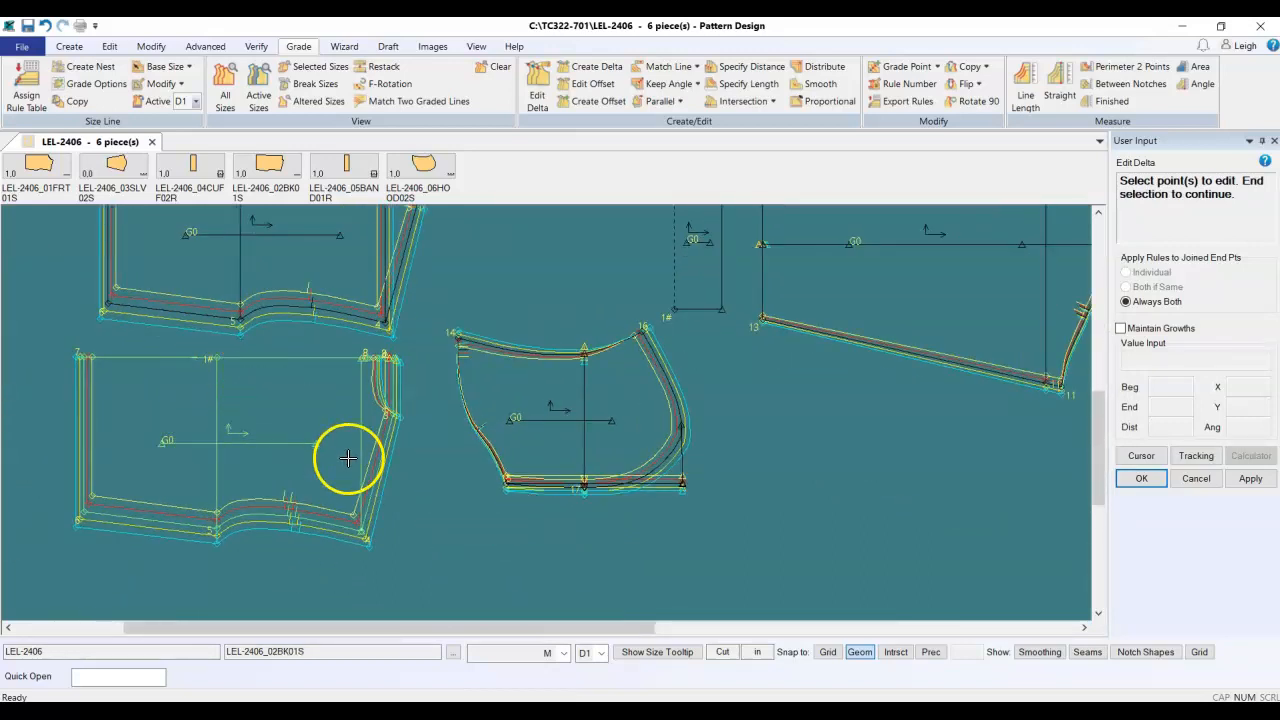
click(903, 84)
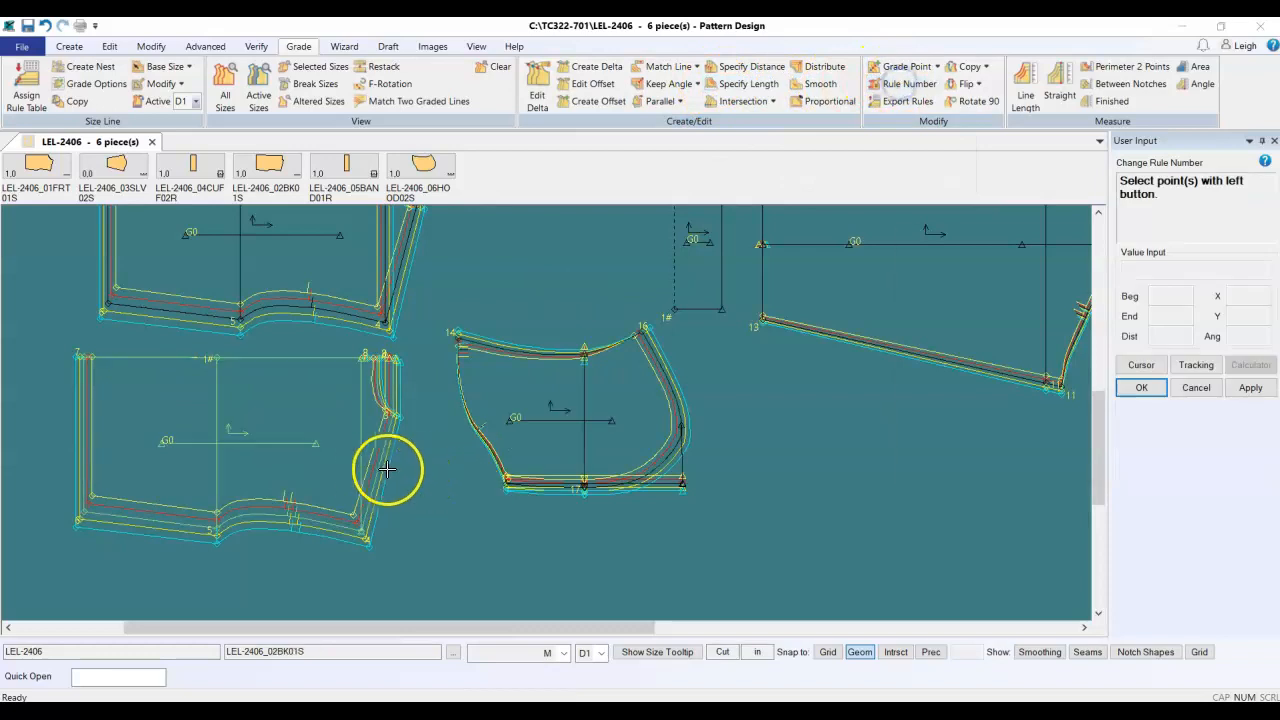
click(365, 529)
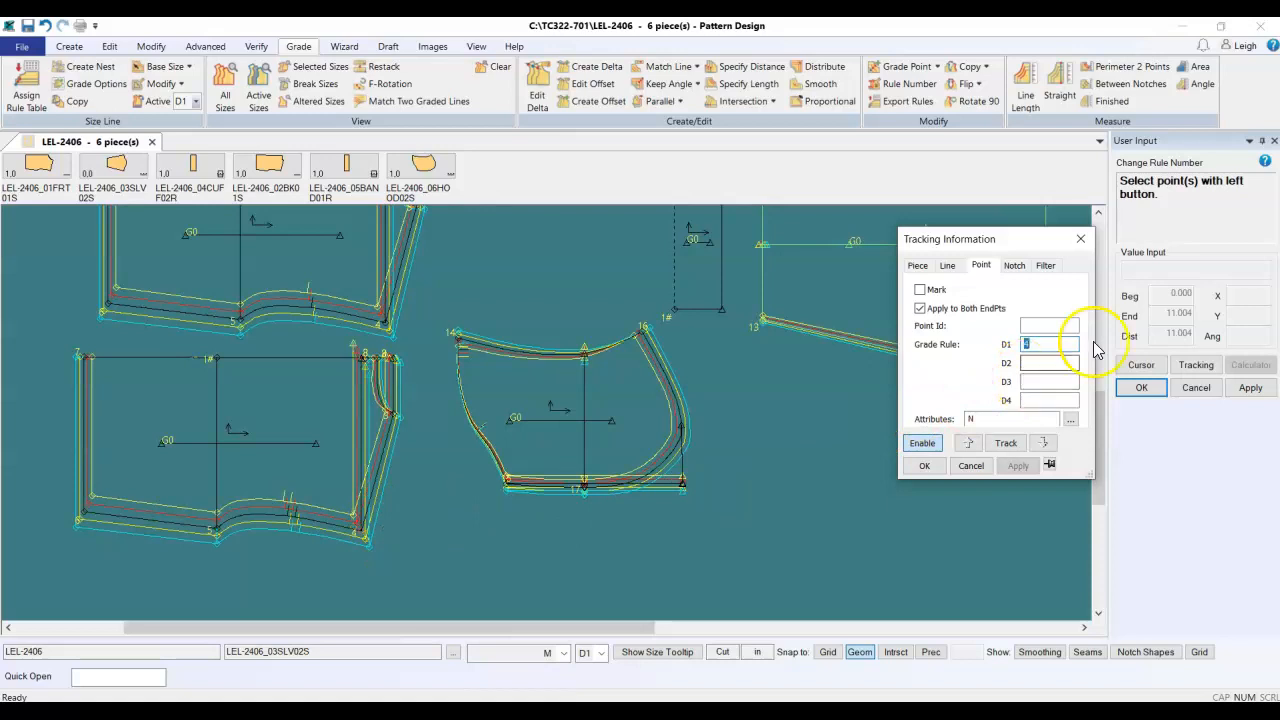
click(927, 468)
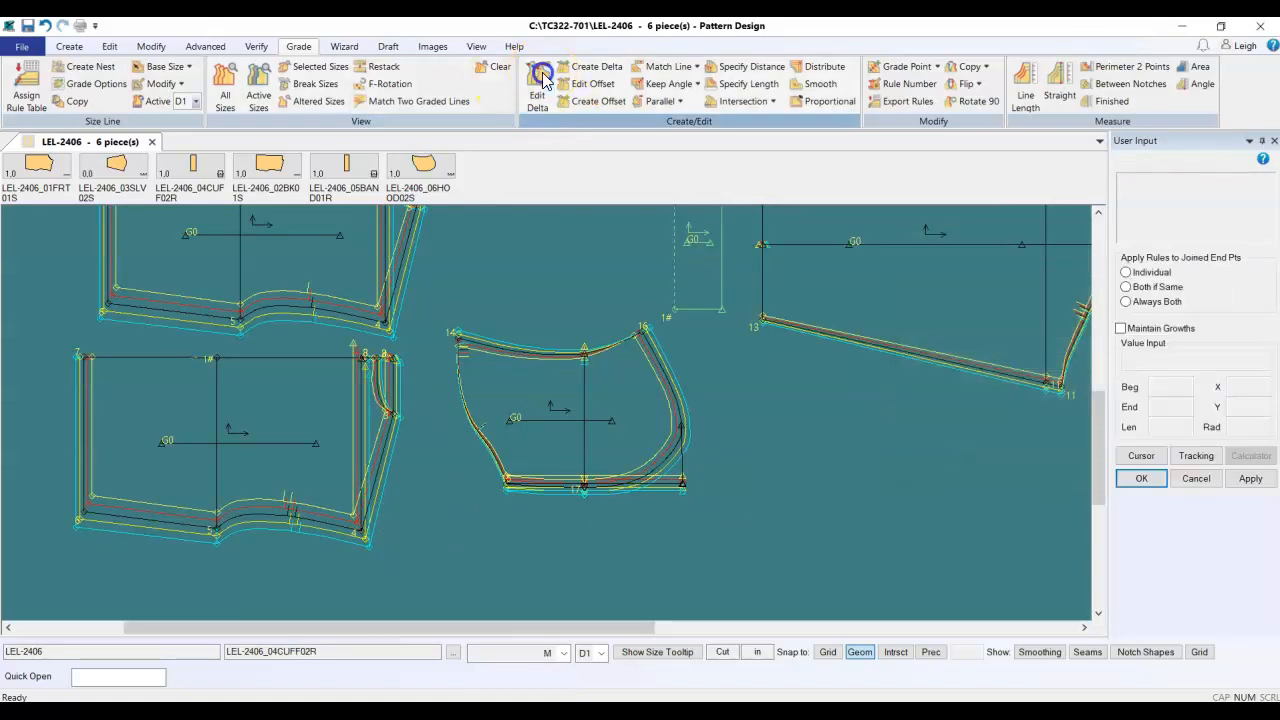
Step: Use Edit Delta to clear the Y deltas at the upper end of the back's underarm internal line
click(357, 423)
right_click(409, 335)
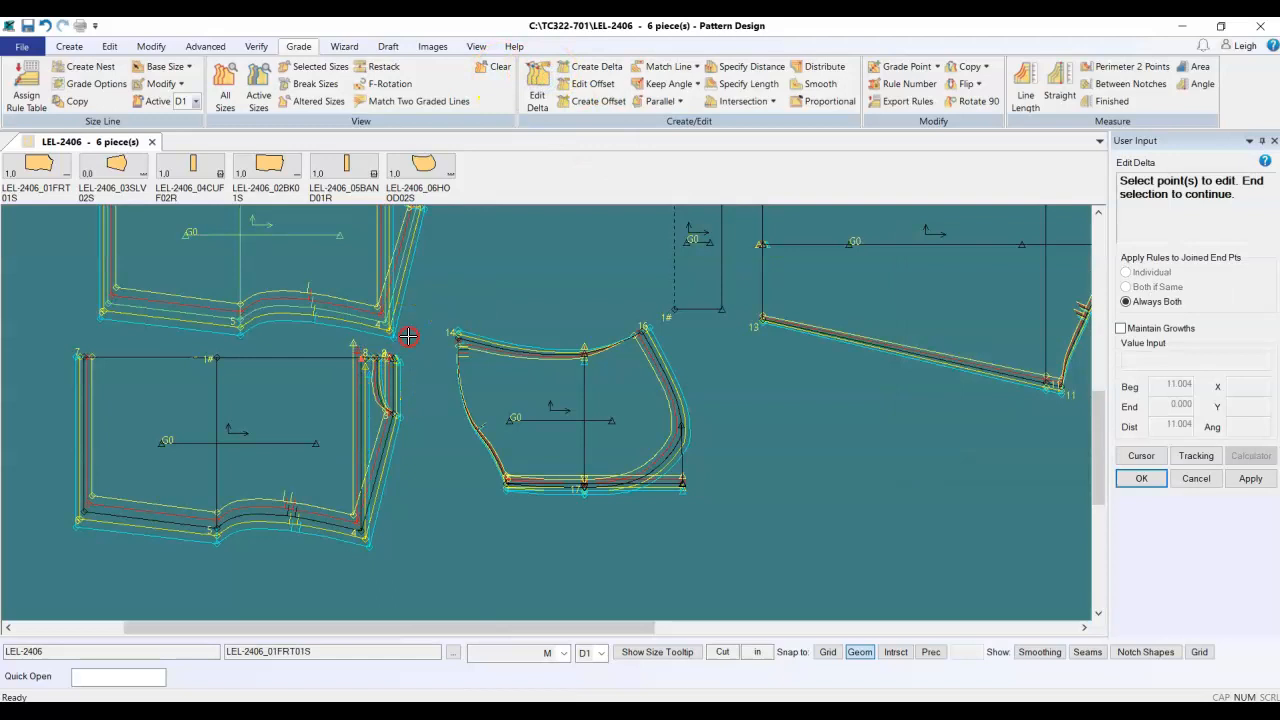
click(409, 337)
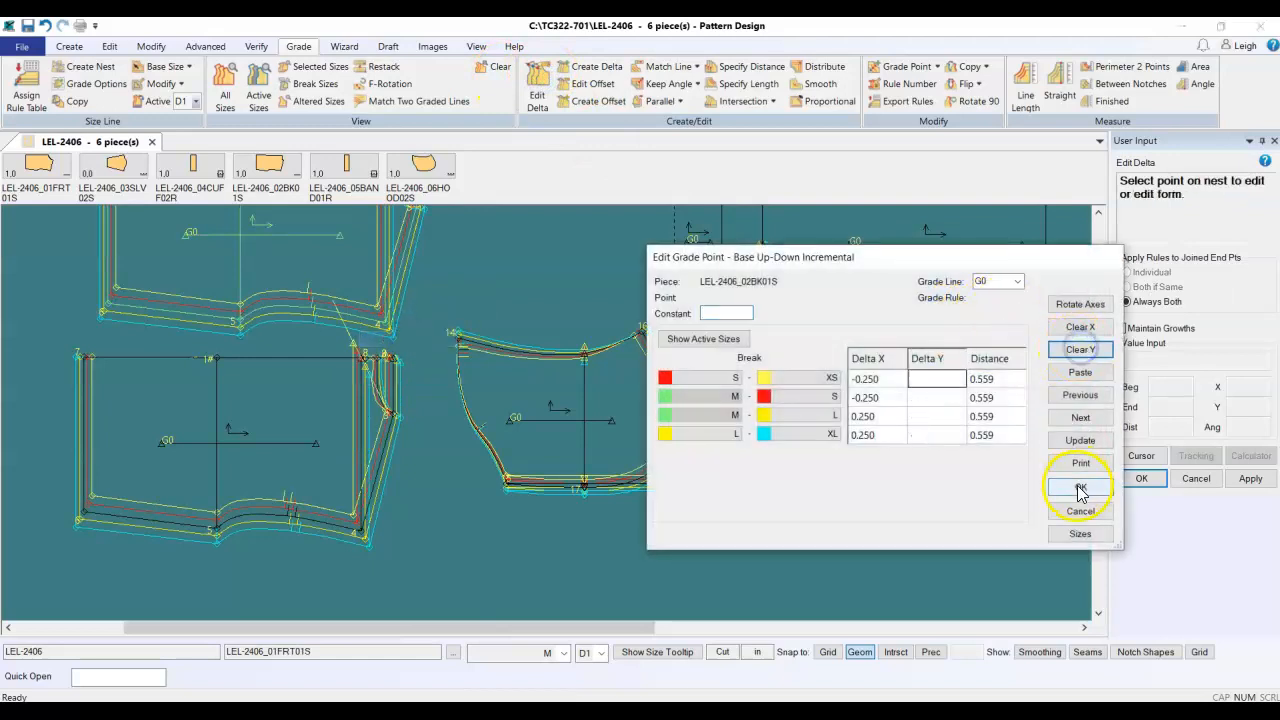
click(1080, 486)
Step: Clear the Y deltas at the upper end of the back's internal line beside the neck curve
scroll(378, 357, up, 3)
scroll(376, 357, up, 1)
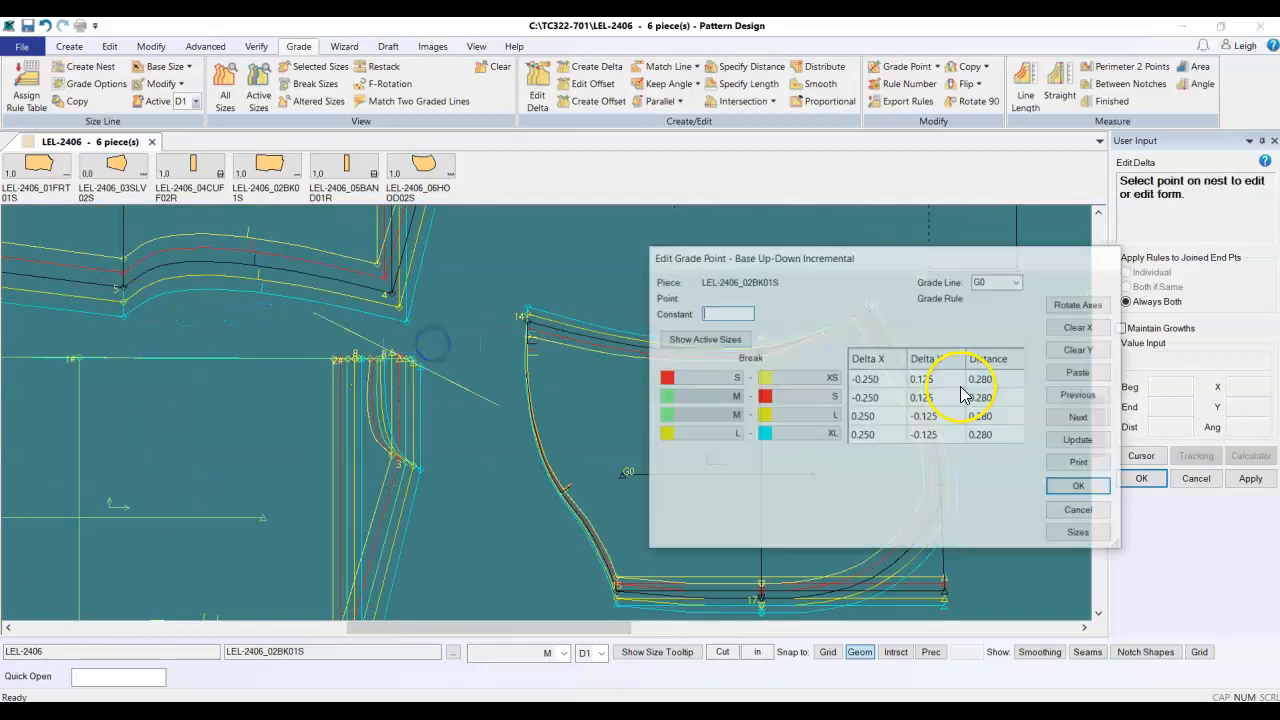
click(1080, 349)
click(1075, 485)
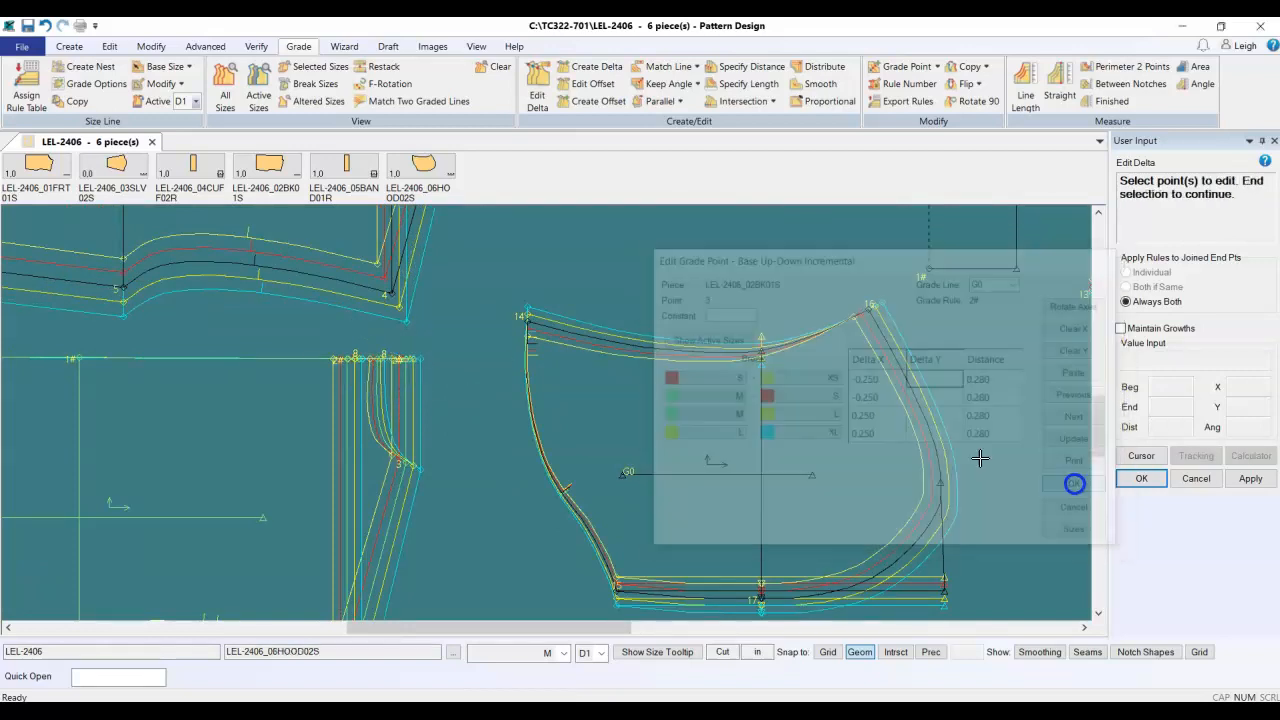
right_click(447, 314)
click(495, 324)
Step: Clear the graded nest display from the pieces, leaving only the base-size lines around the back's neck curve
scroll(346, 350, up, 1)
scroll(348, 358, up, 4)
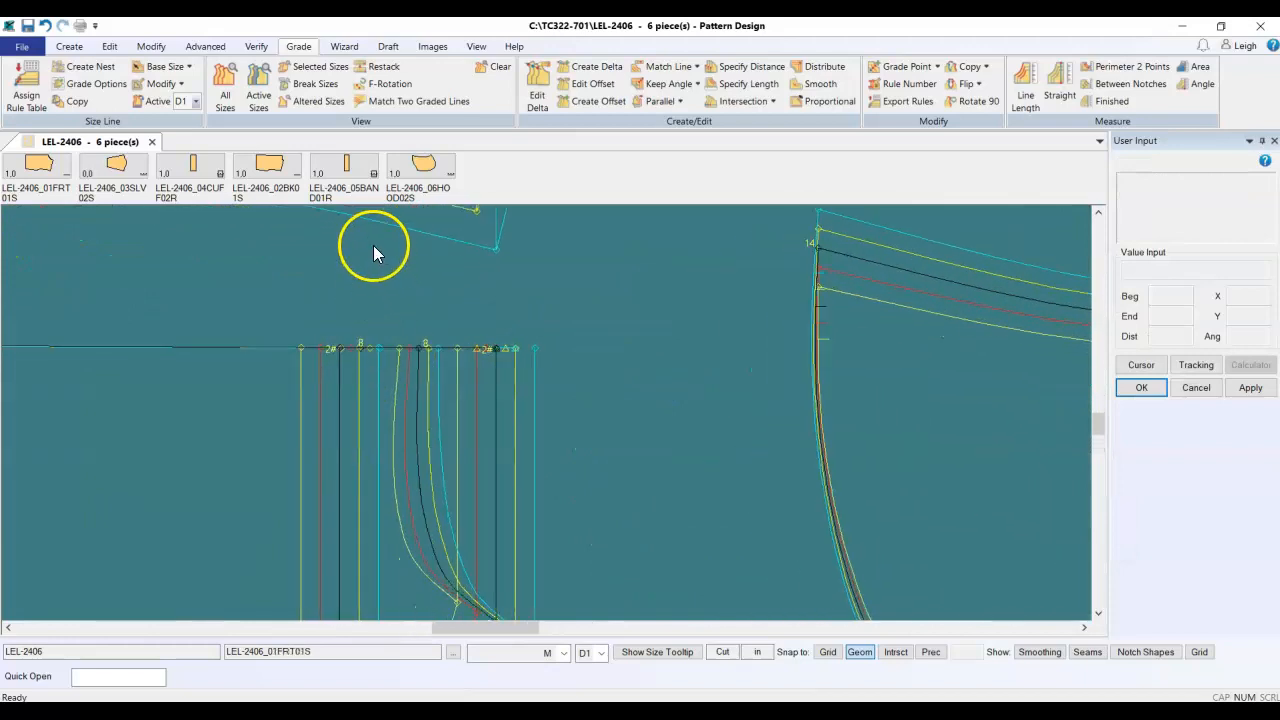
click(492, 67)
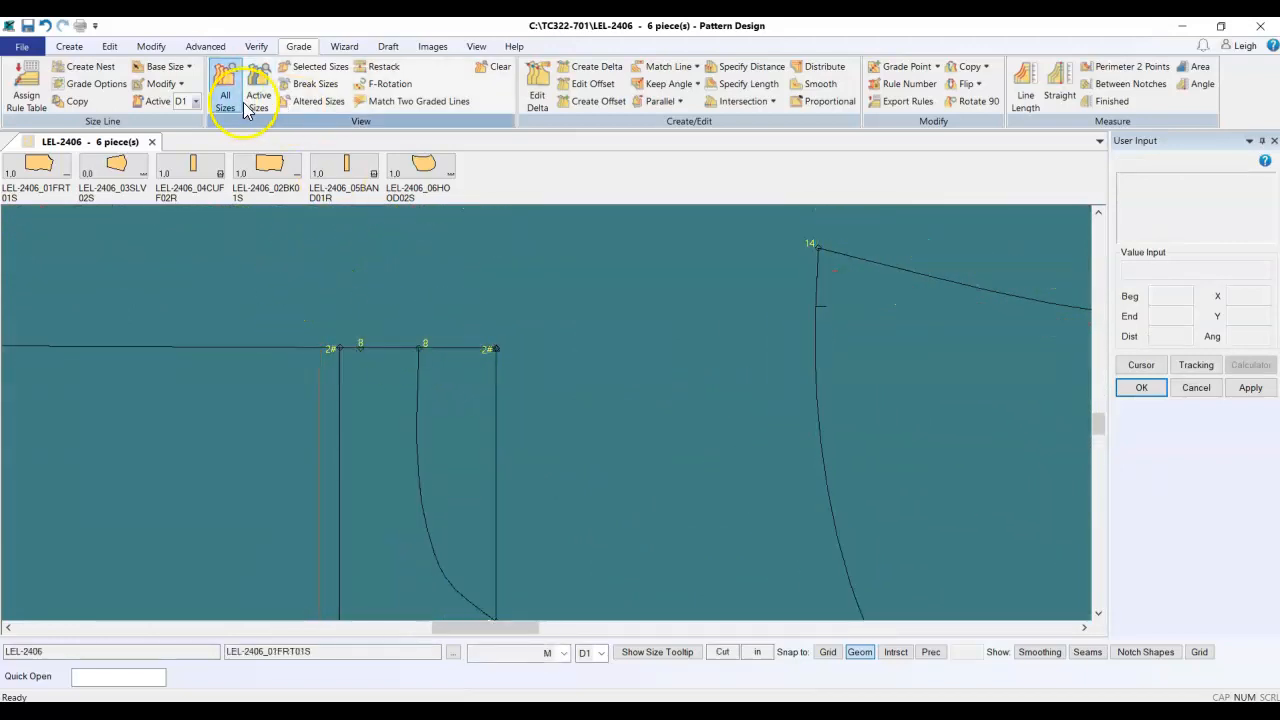
click(361, 352)
click(449, 357)
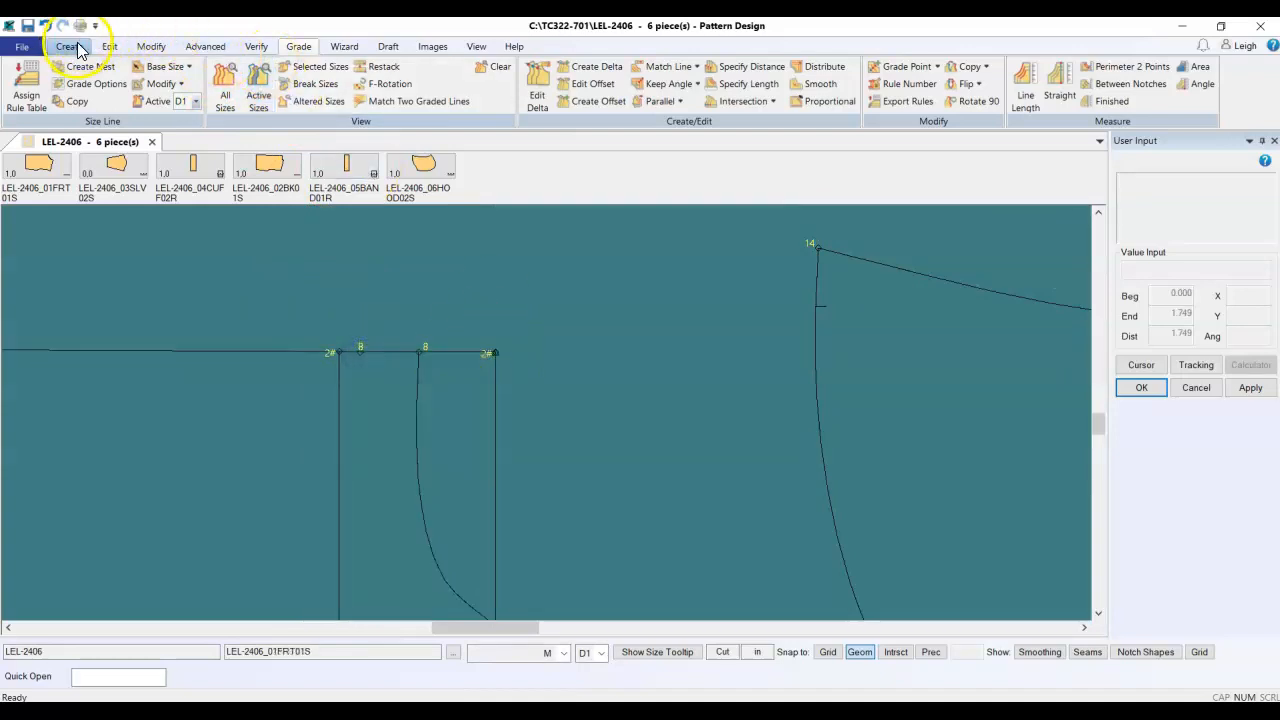
scroll(291, 299, down, 2)
scroll(300, 293, up, 2)
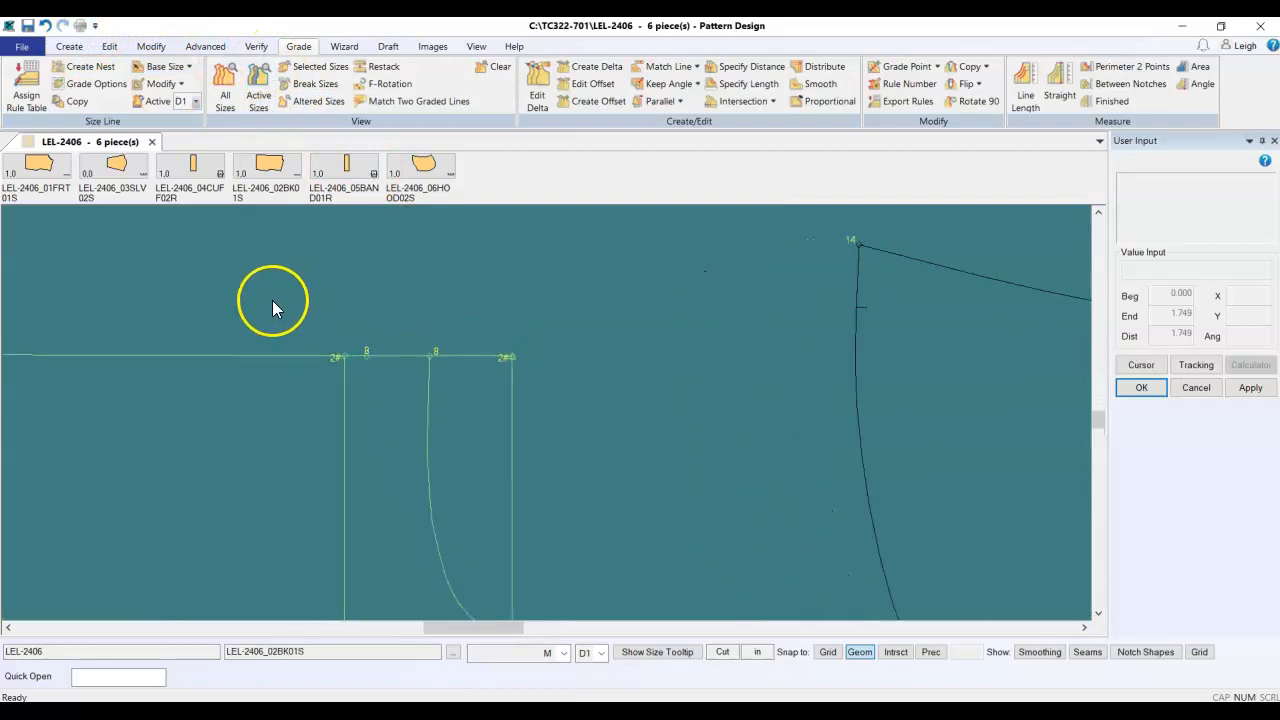
Step: Adjust the length of the internal line along the back's neck so its end meets the upper end of the neck curve
click(148, 47)
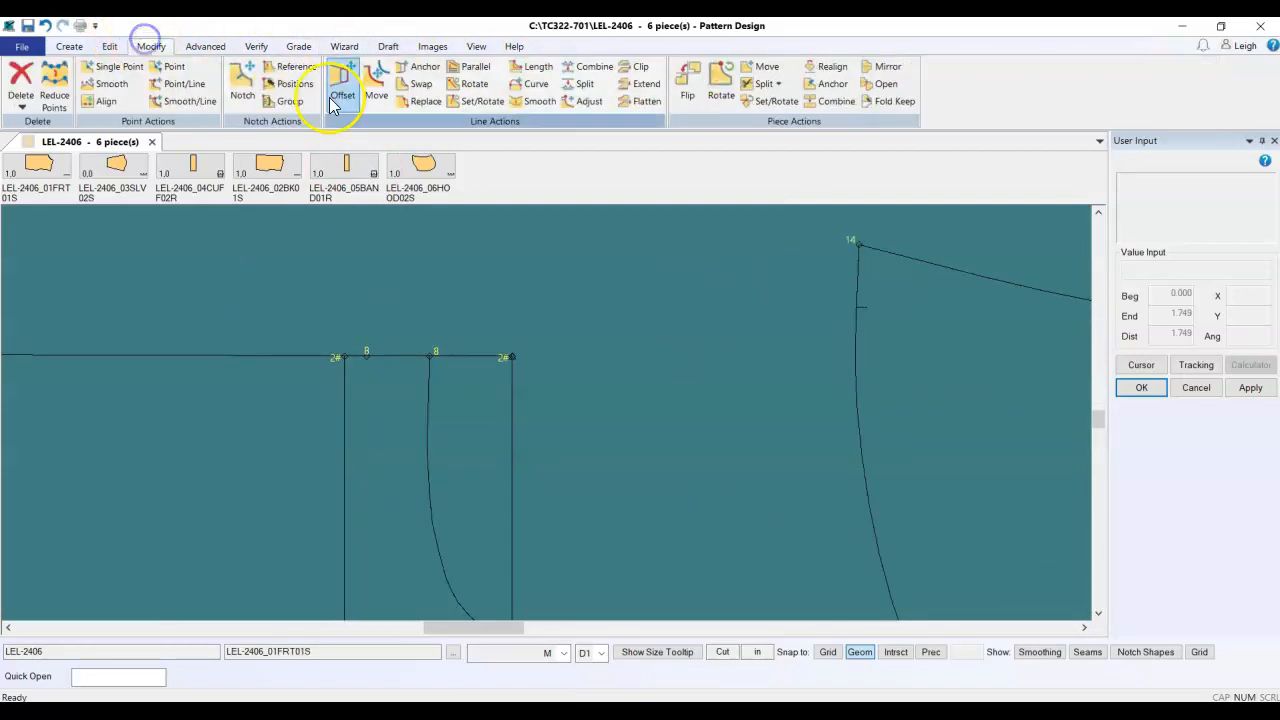
click(584, 101)
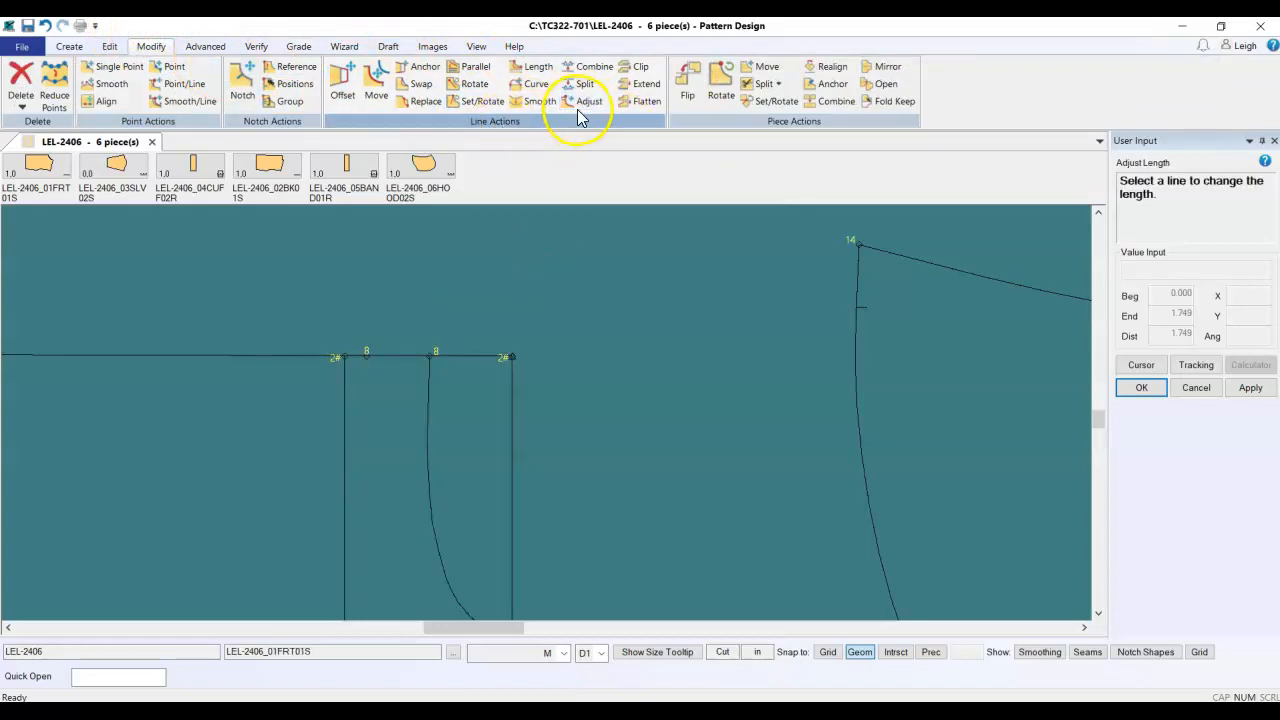
click(466, 356)
click(371, 356)
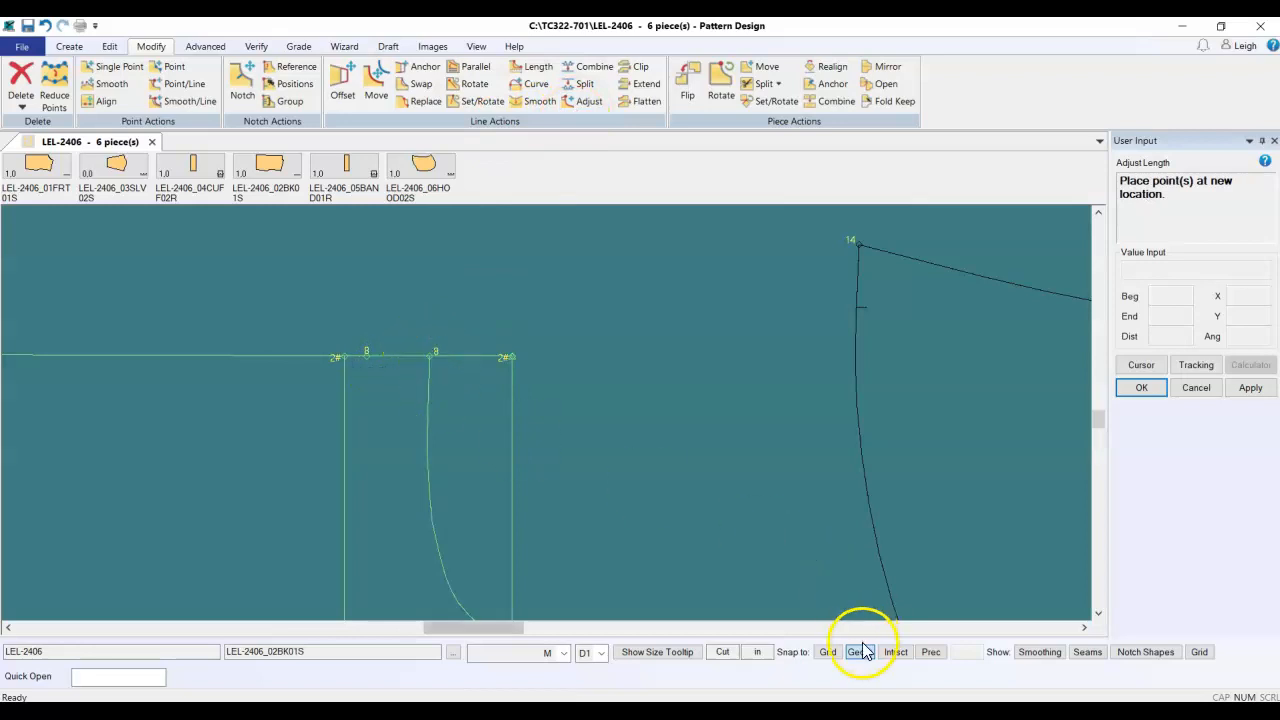
click(432, 356)
right_click(429, 297)
click(430, 297)
Step: Display the nest of all sizes on the back piece with grade rules shown
scroll(511, 296, down, 4)
scroll(503, 290, down, 3)
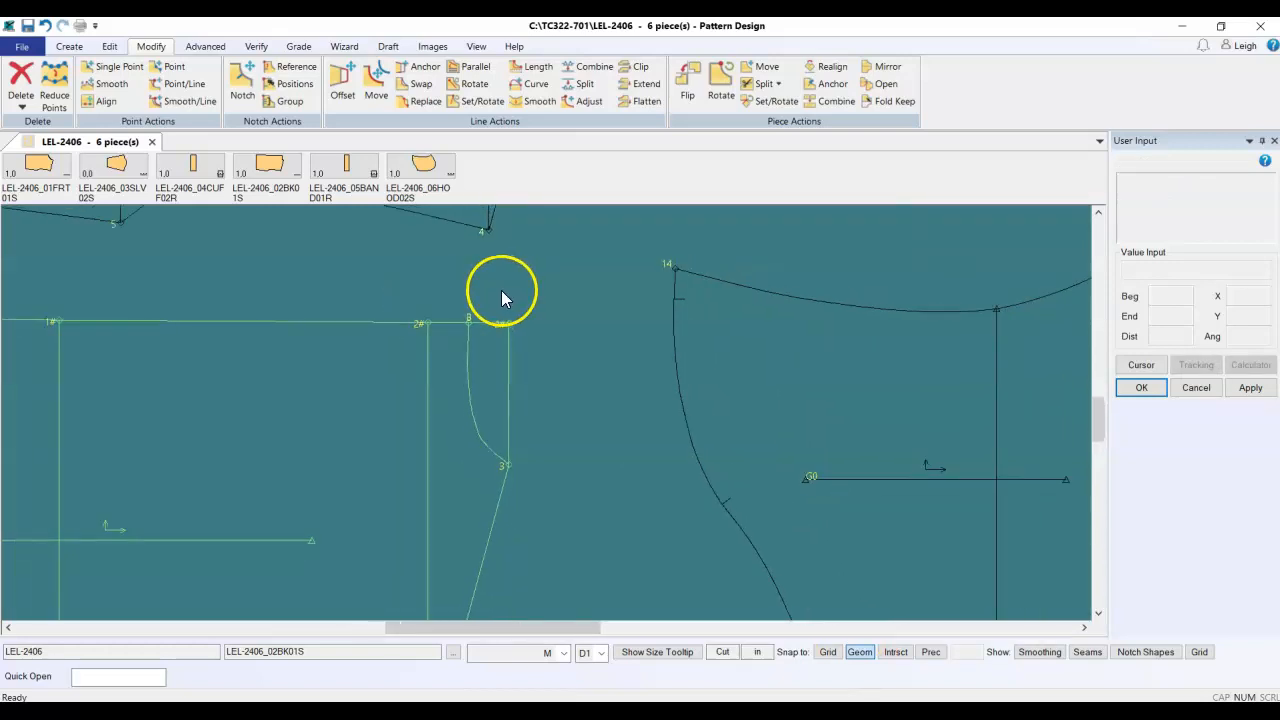
key(n)
click(450, 392)
right_click(450, 392)
scroll(487, 322, down, 2)
scroll(490, 323, up, 5)
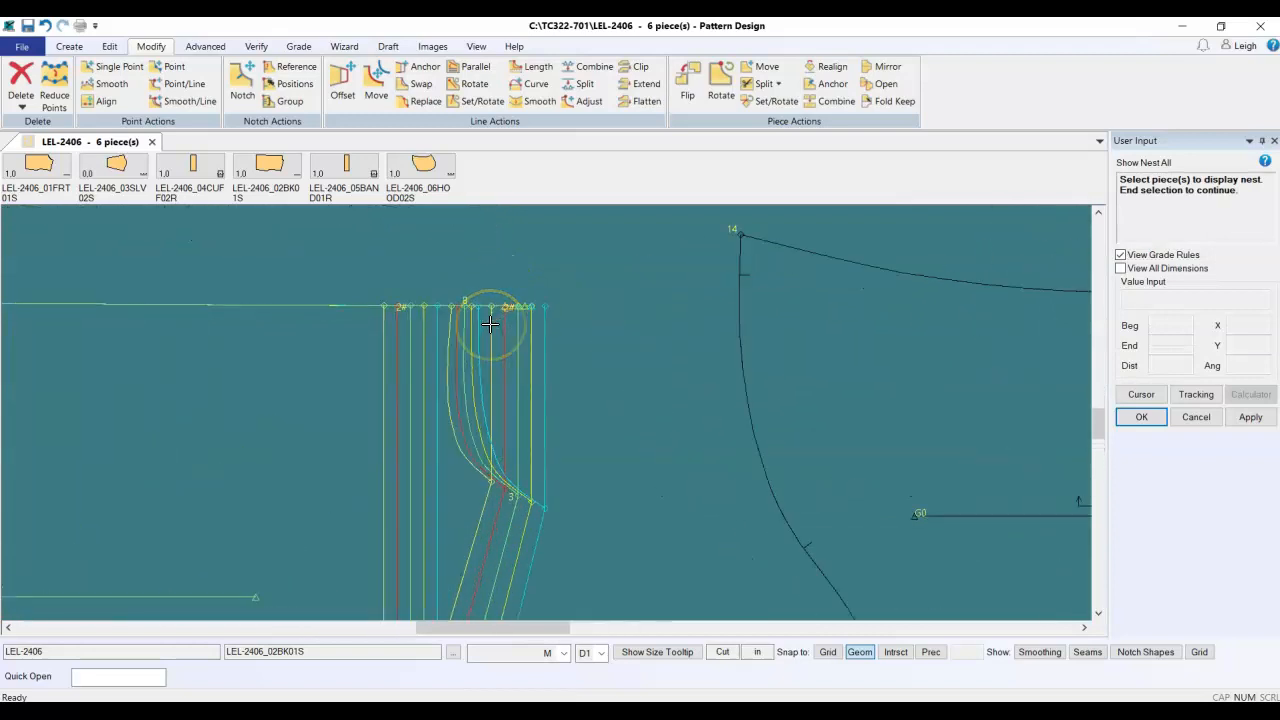
right_click(497, 276)
click(497, 276)
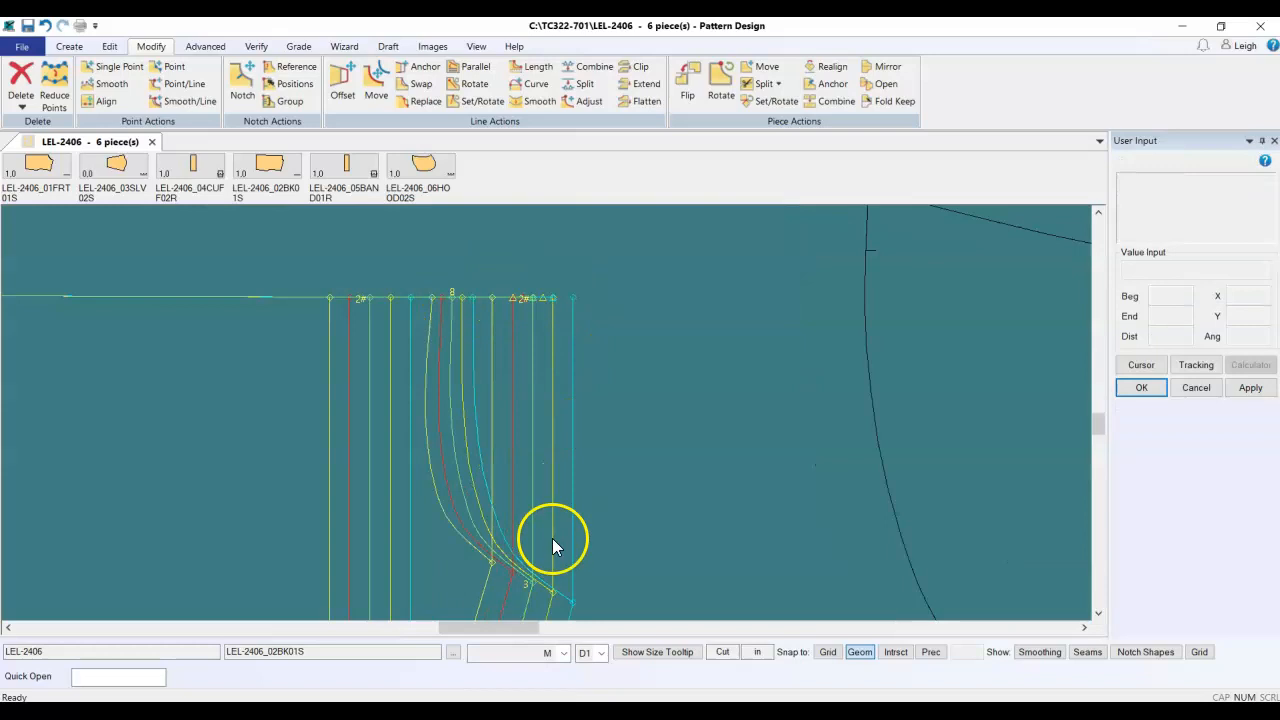
Step: Copy the X rule from the back's neck point 3 to the outer end of the internal line across the neck
click(303, 45)
click(987, 68)
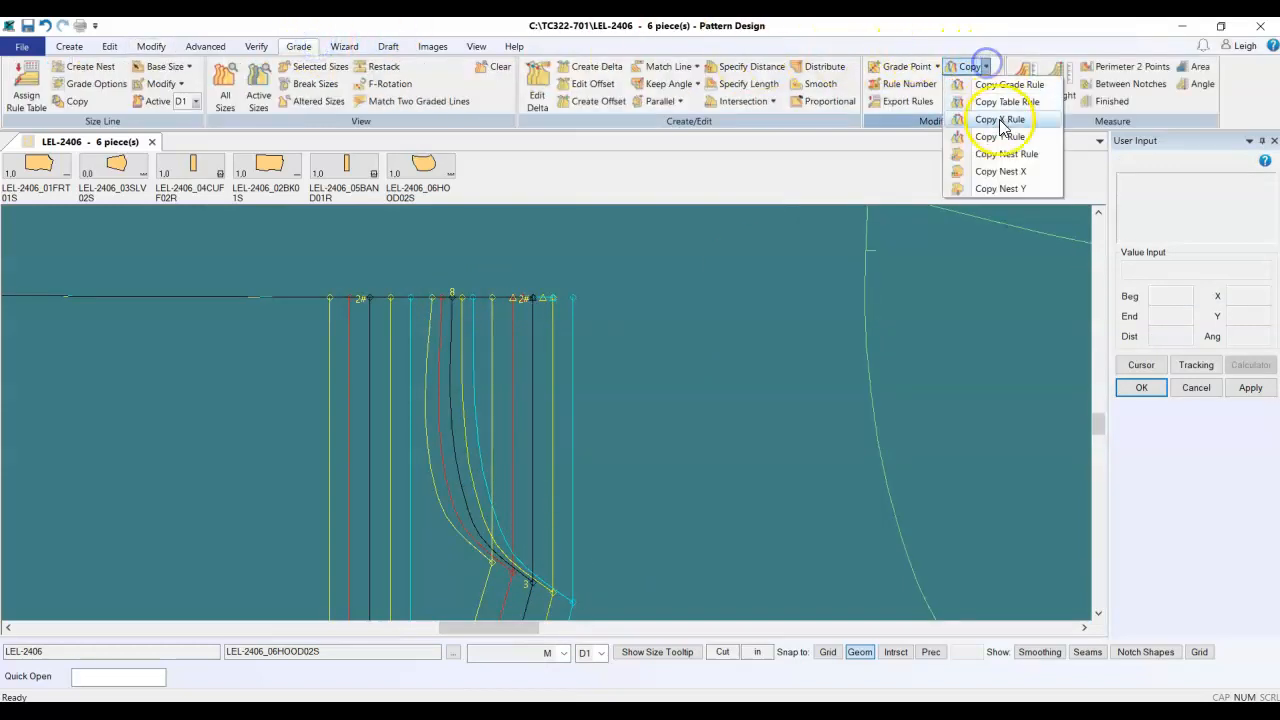
click(1000, 120)
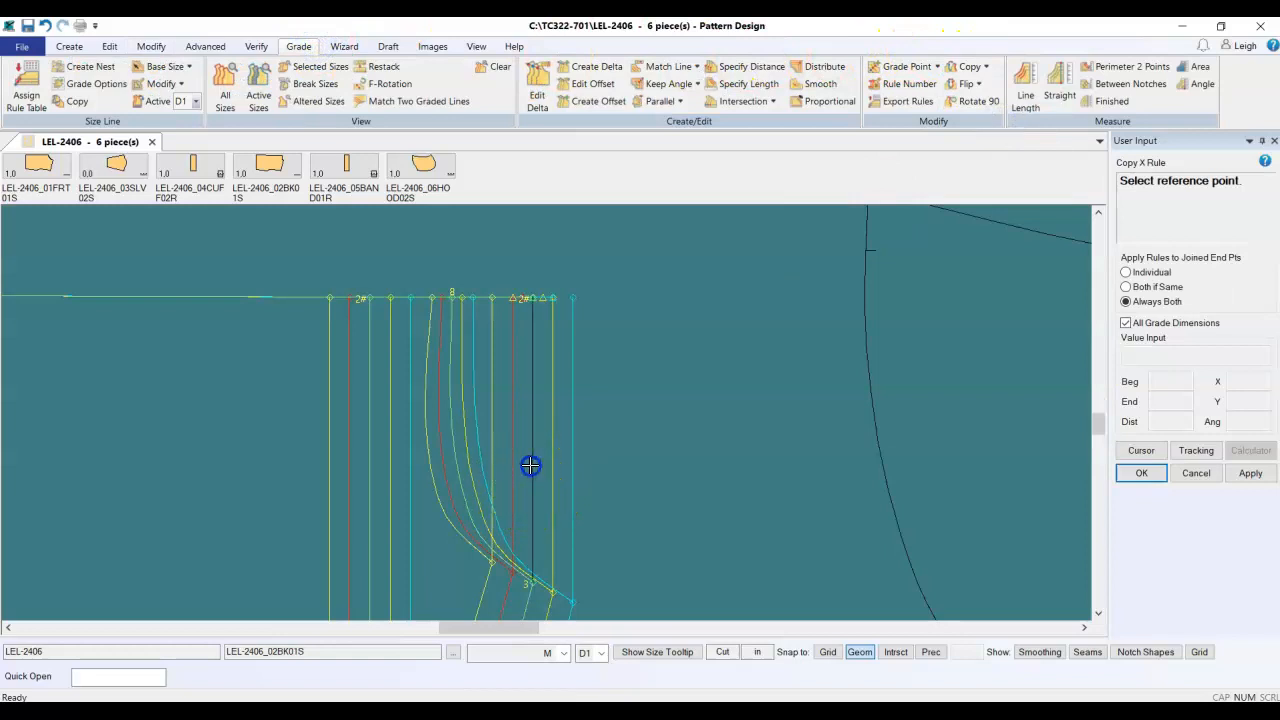
click(531, 583)
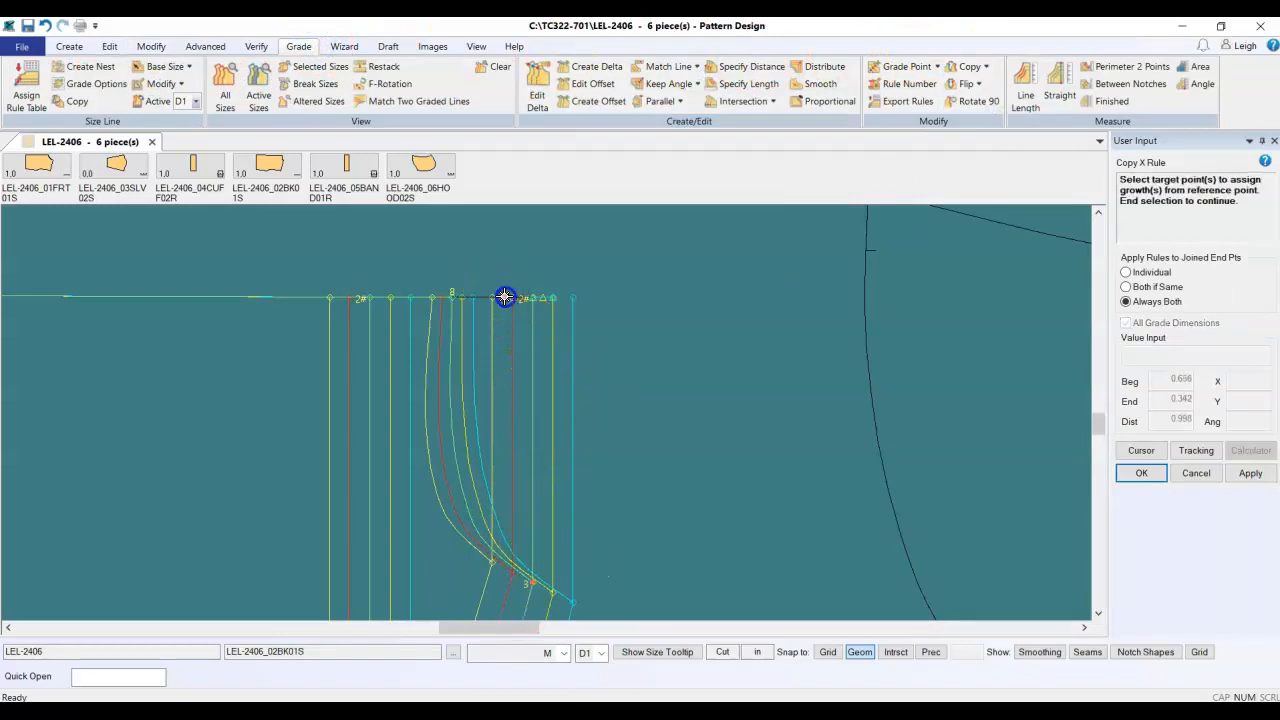
right_click(650, 300)
click(649, 300)
Step: Display the nest of all sizes on all the pattern pieces
scroll(505, 263, down, 5)
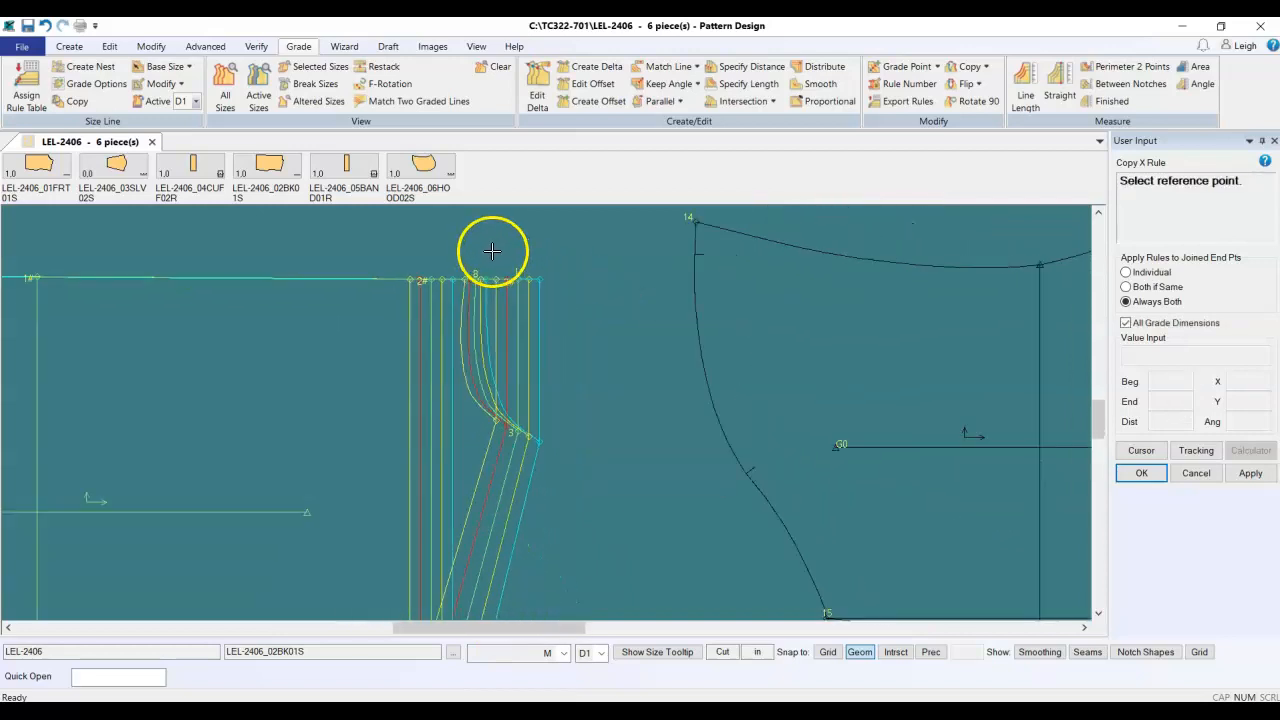
scroll(493, 252, down, 4)
scroll(300, 350, down, 1)
scroll(386, 486, down, 2)
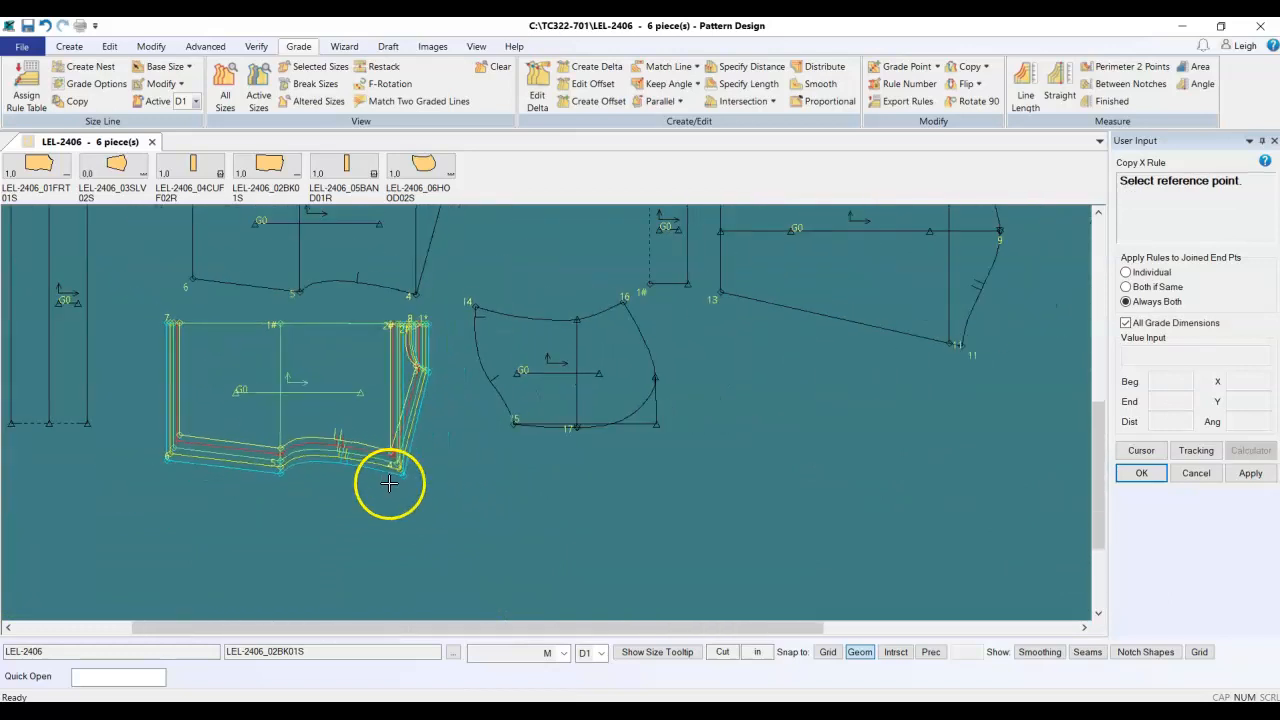
click(434, 441)
right_click(434, 442)
right_click(477, 536)
click(485, 570)
scroll(543, 534, down, 3)
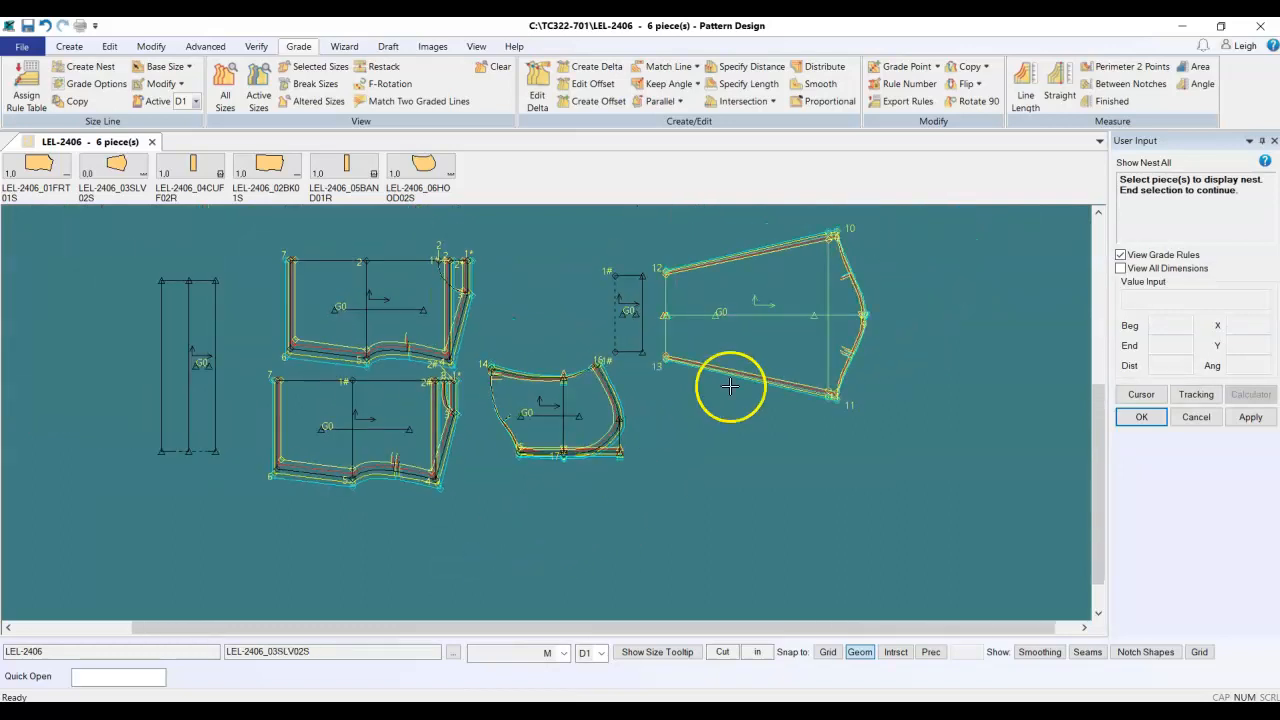
scroll(680, 390, up, 2)
scroll(510, 256, up, 1)
scroll(609, 251, up, 2)
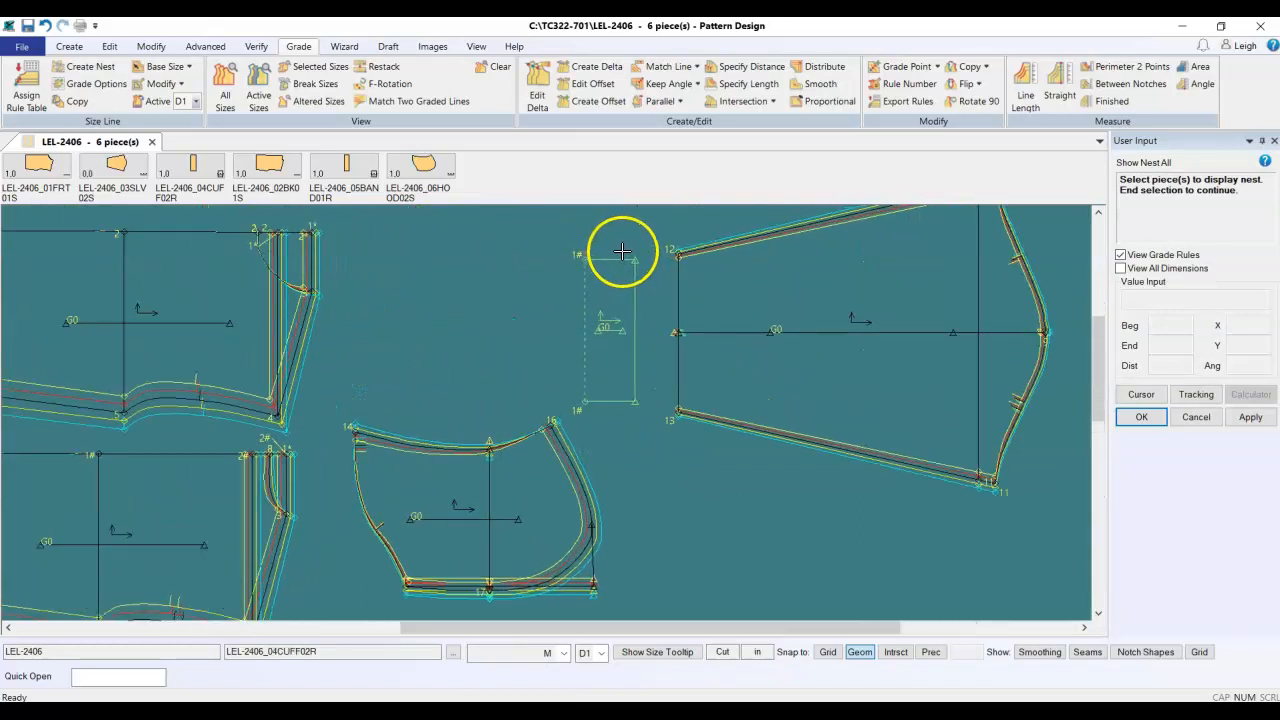
right_click(680, 292)
click(682, 313)
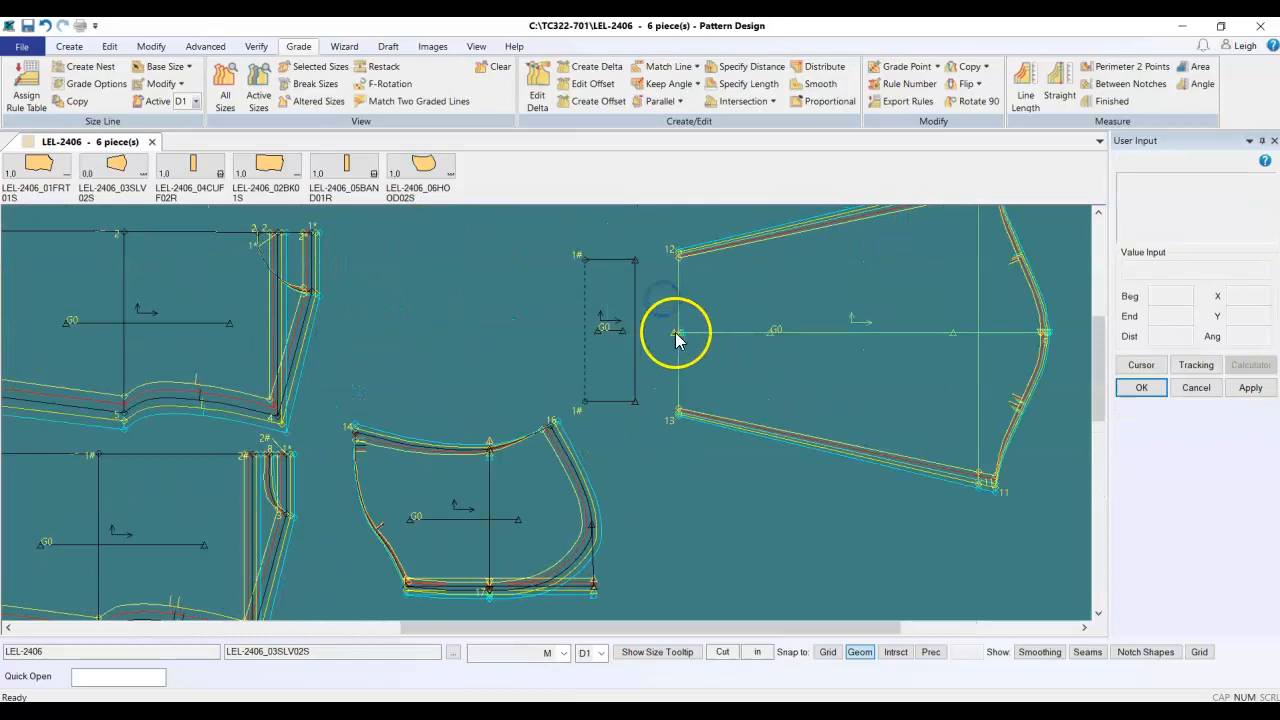
Step: Use Intersection X to grade the hem end of the sleeve's lengthwise centre internal line
click(757, 106)
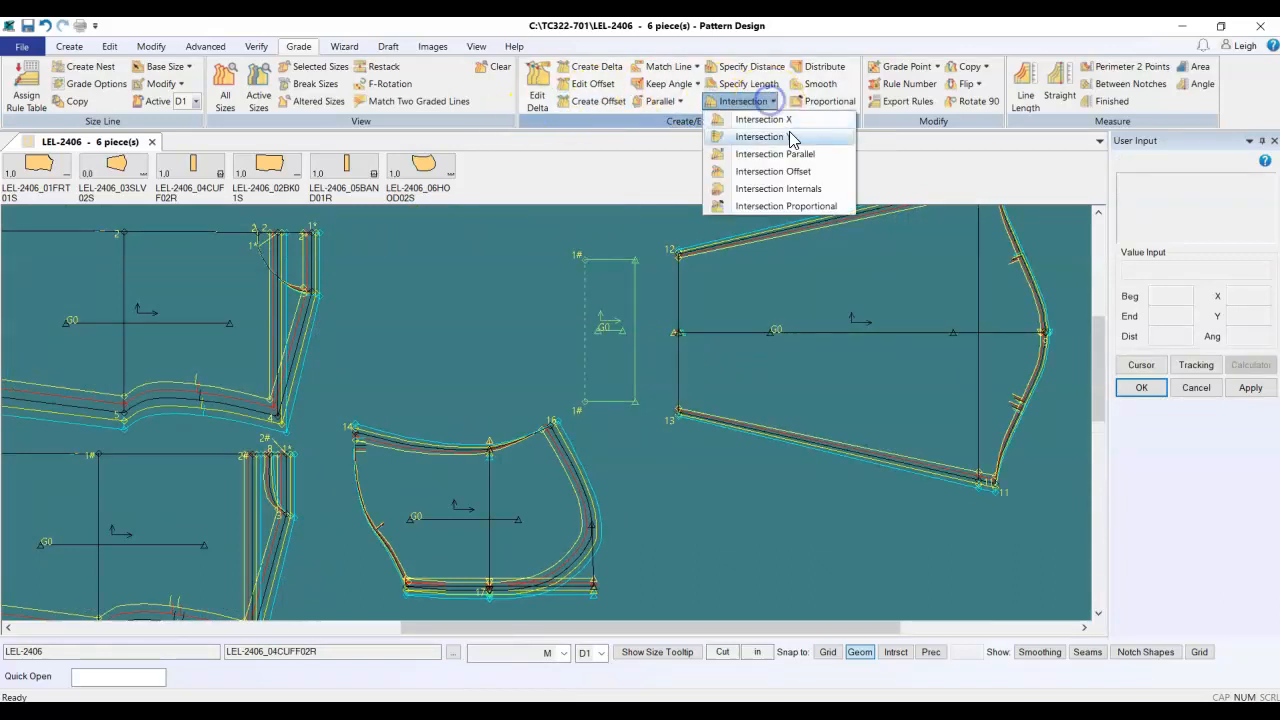
click(752, 121)
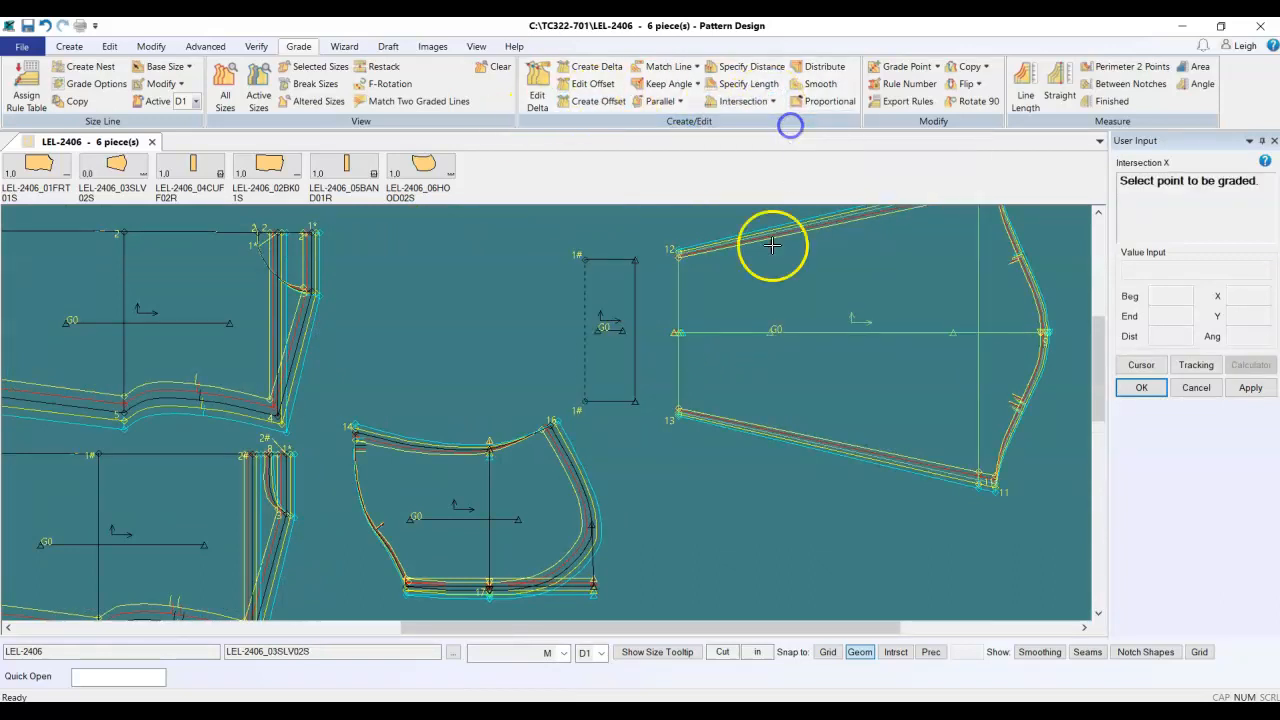
click(682, 336)
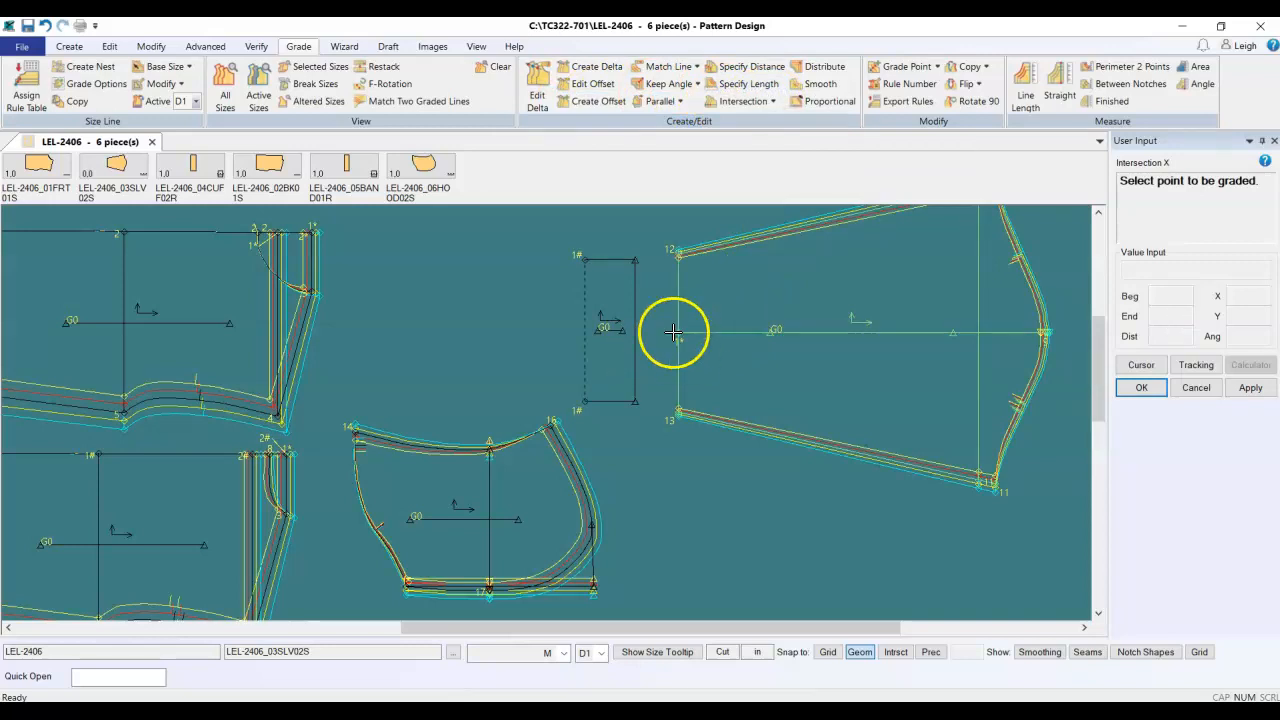
right_click(684, 330)
click(688, 334)
scroll(563, 357, down, 2)
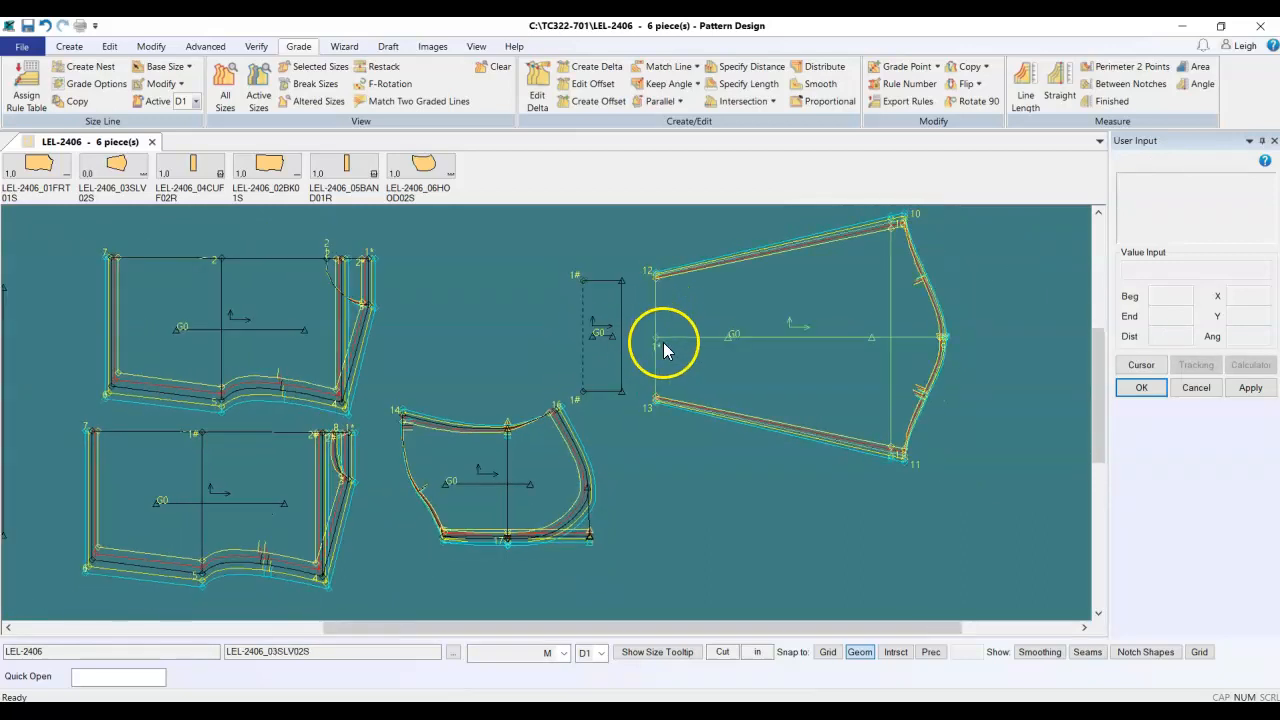
Step: Use Intersection Y to grade the upper end of the hood's vertical internal line on the curved seam
scroll(486, 543, up, 3)
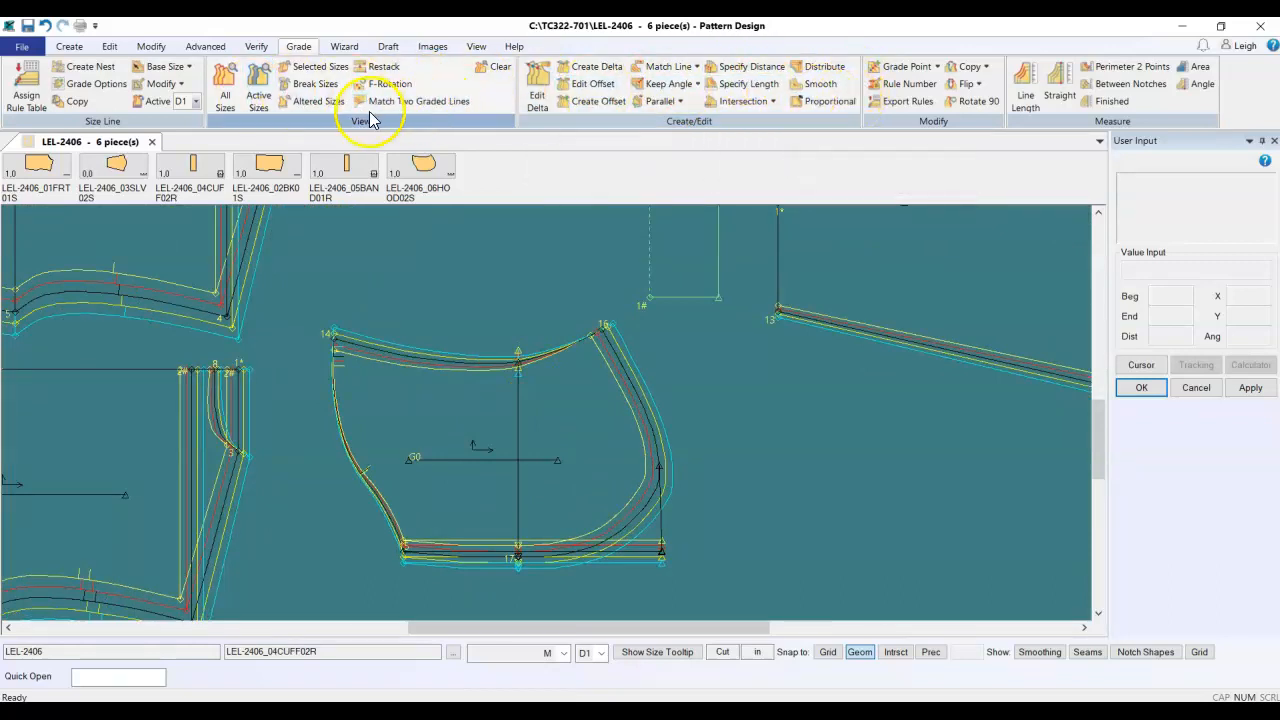
click(771, 102)
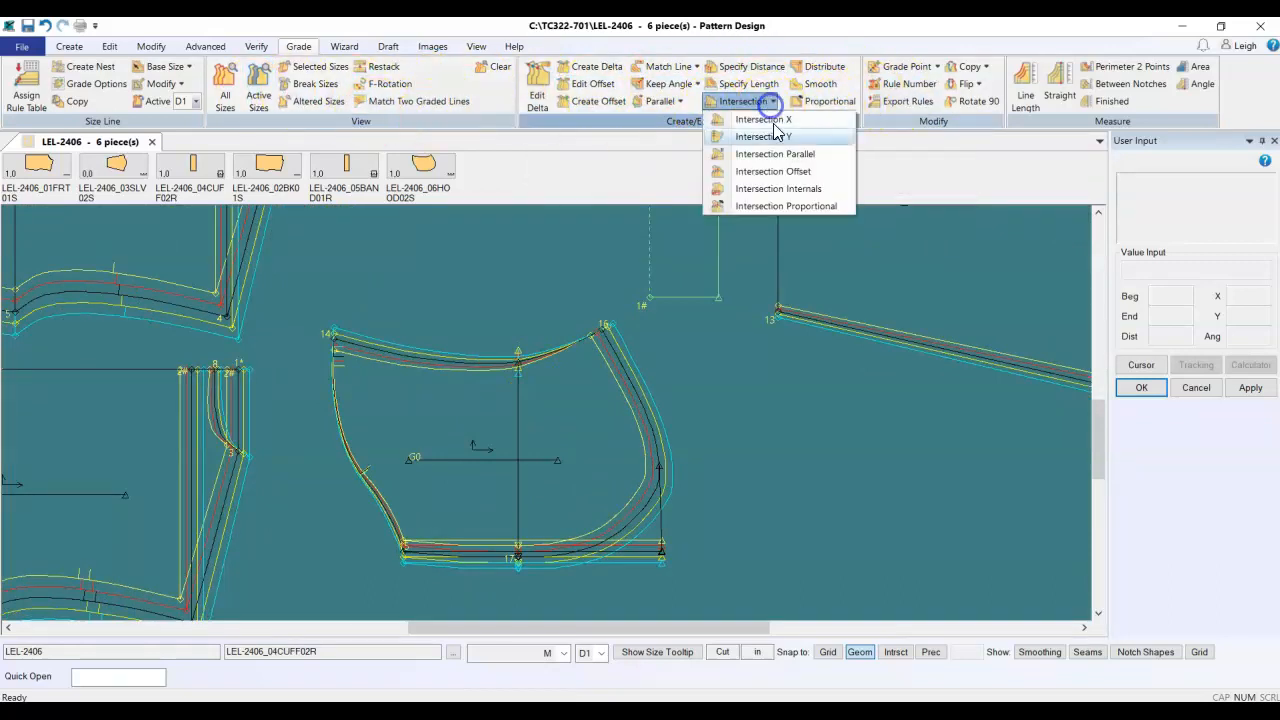
click(768, 136)
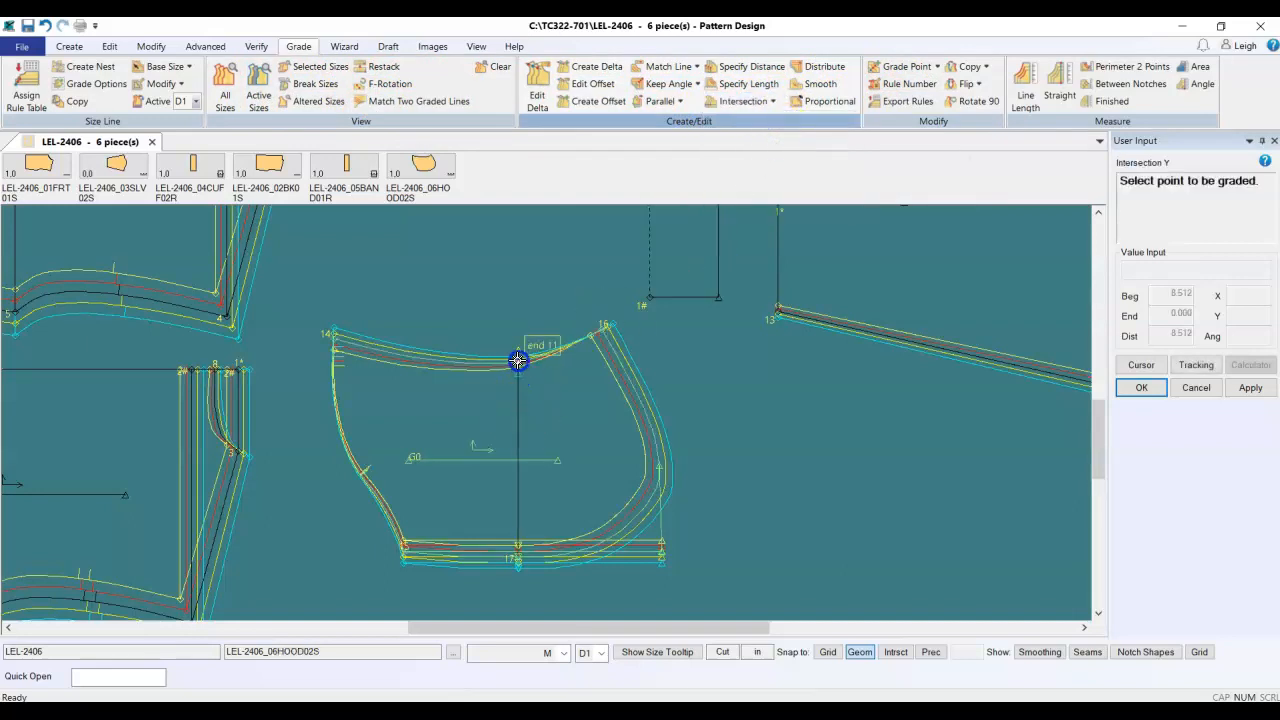
scroll(511, 355, up, 5)
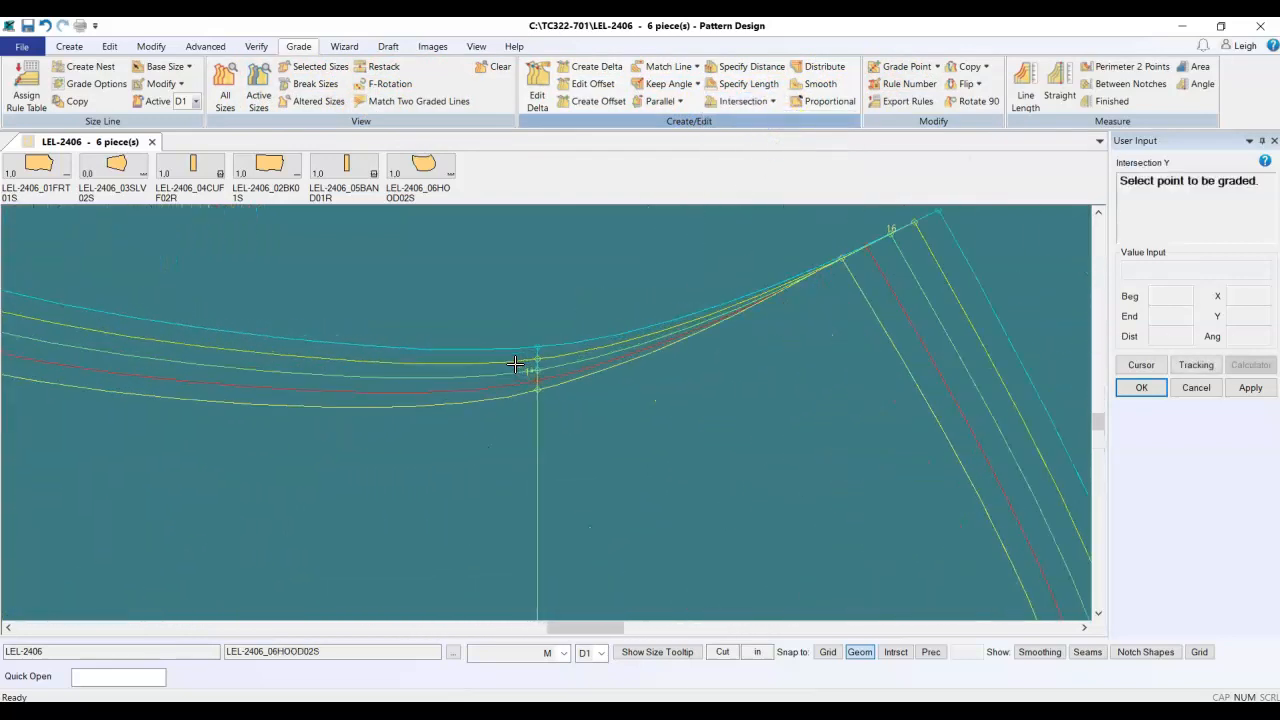
scroll(512, 312, down, 5)
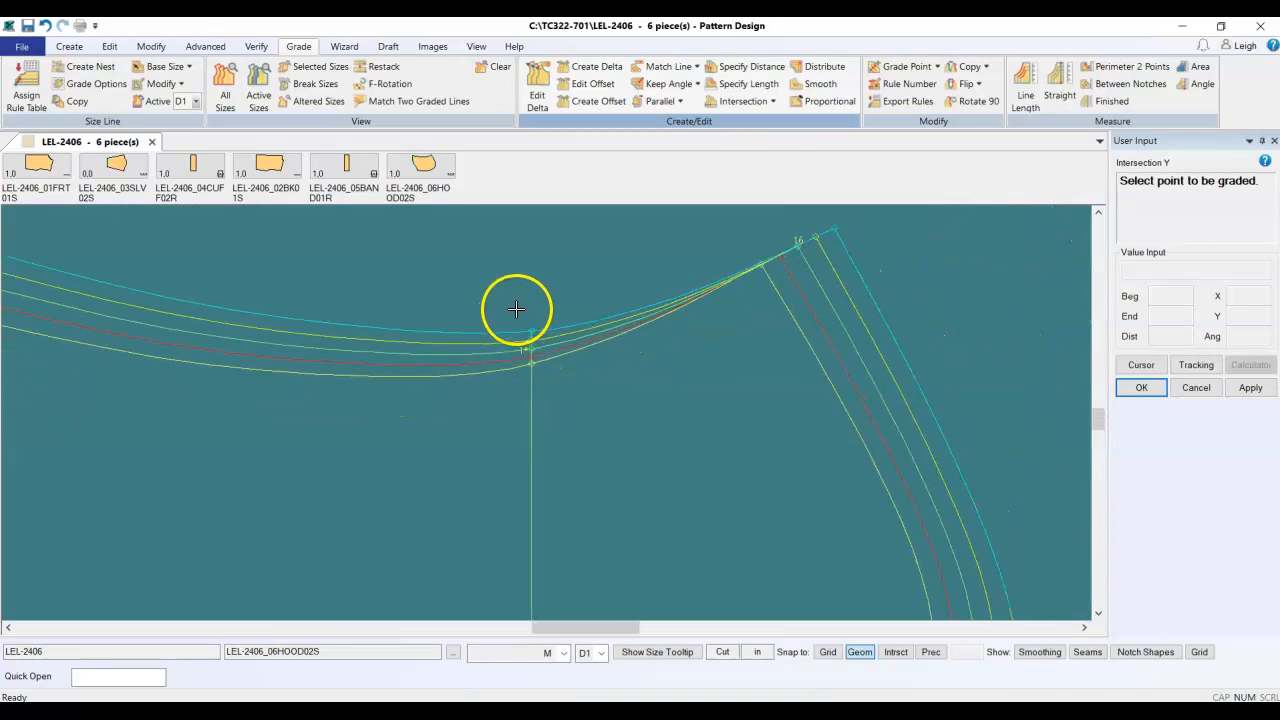
scroll(583, 526, up, 4)
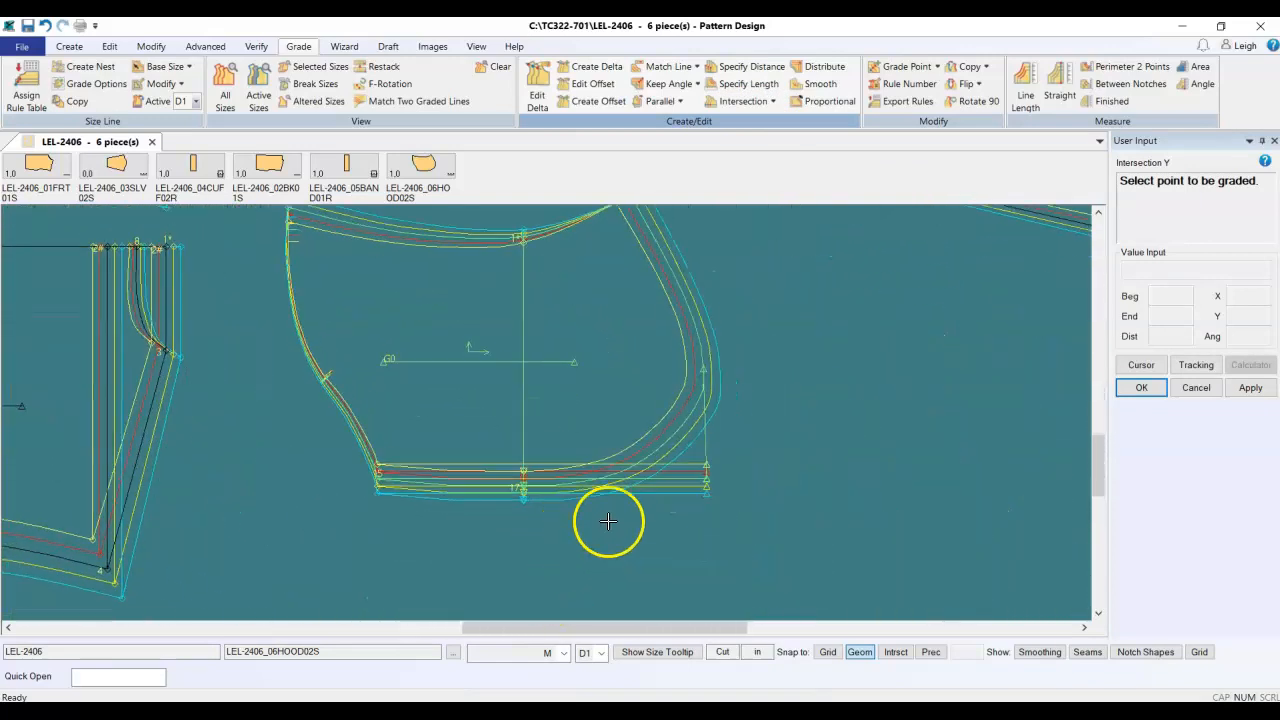
right_click(782, 412)
click(782, 412)
Step: Add a grade point where the hood's short vertical internal line intersects the outer curved edge
scroll(771, 457, down, 4)
scroll(790, 375, up, 1)
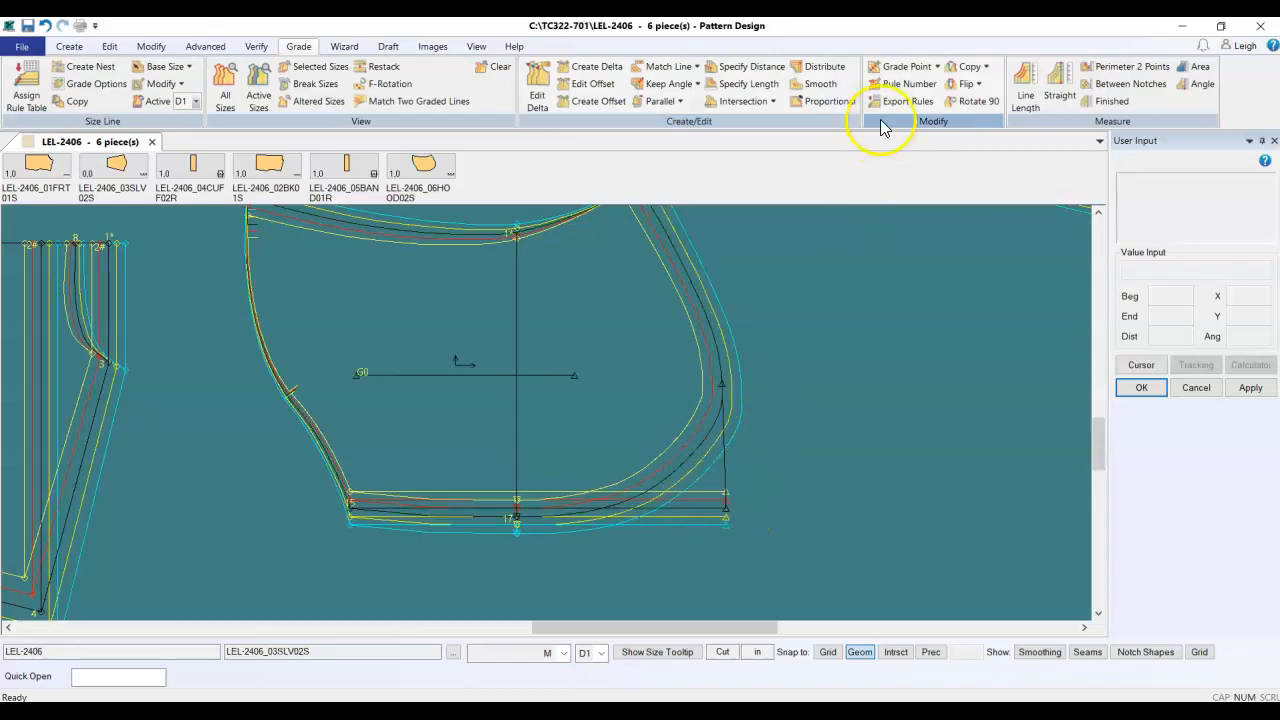
click(934, 66)
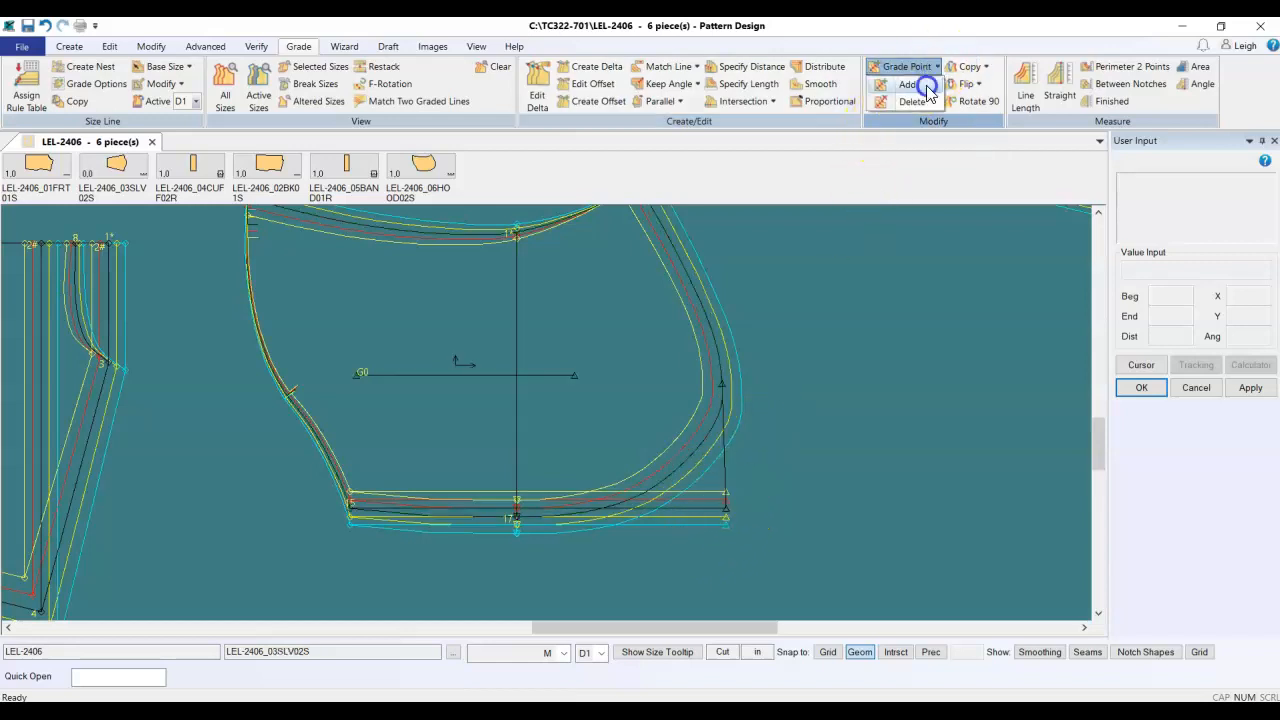
click(927, 86)
right_click(920, 343)
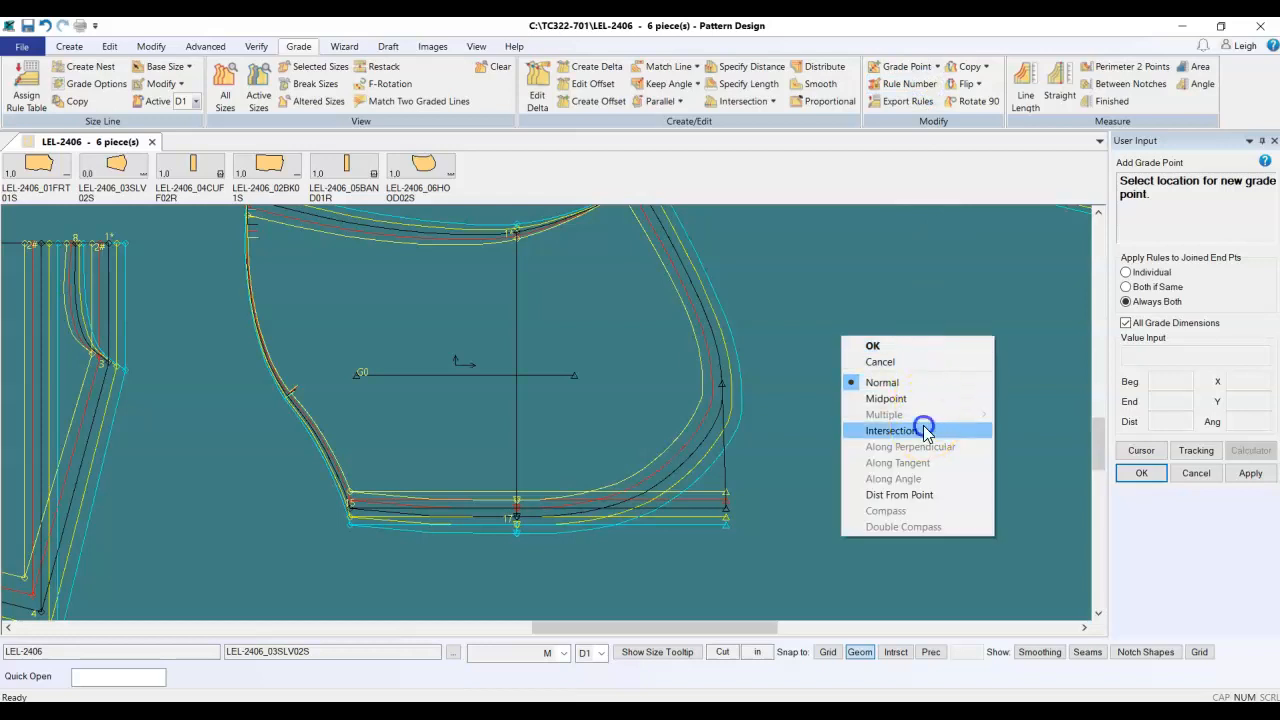
click(926, 431)
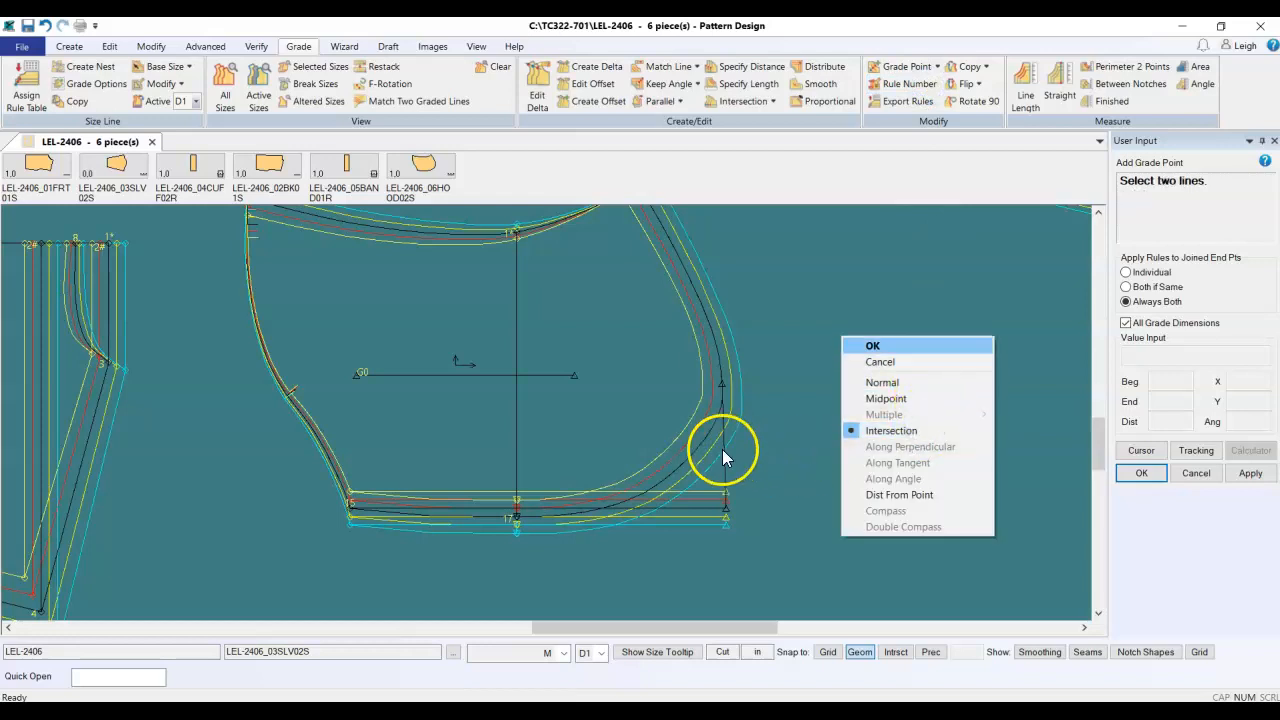
click(722, 449)
click(720, 362)
right_click(720, 362)
click(767, 362)
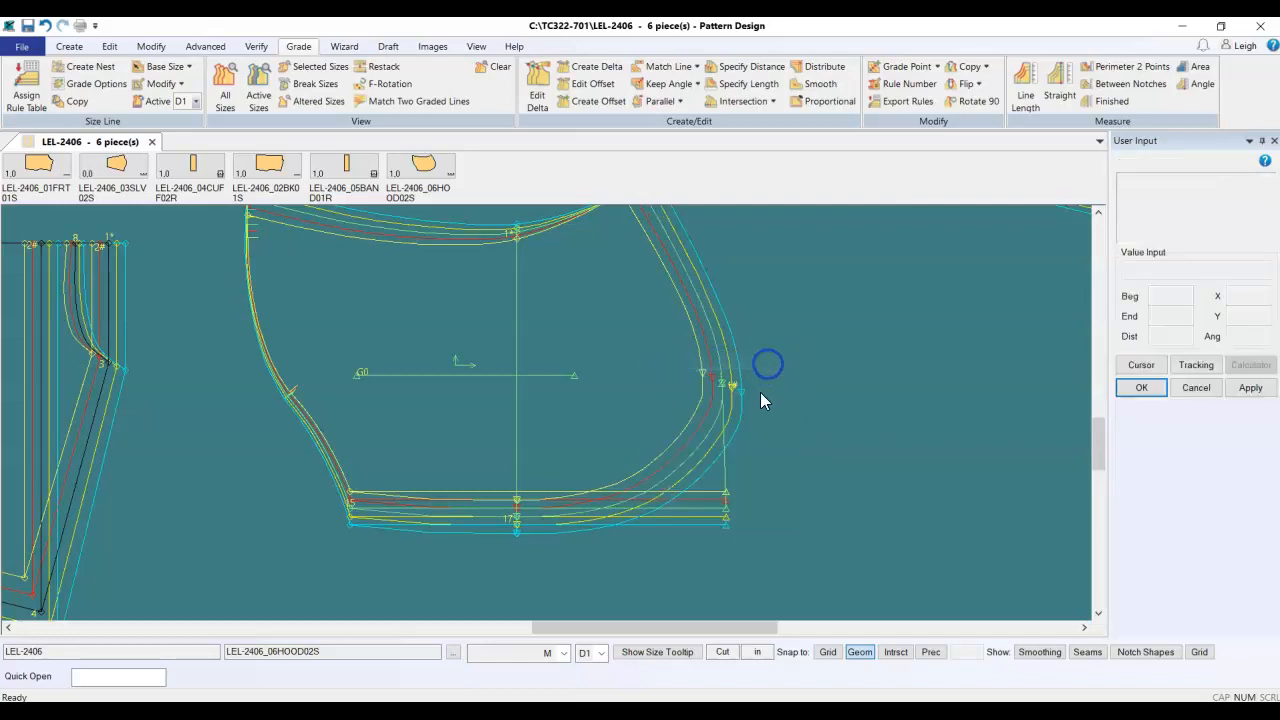
scroll(740, 385, up, 3)
scroll(722, 382, up, 1)
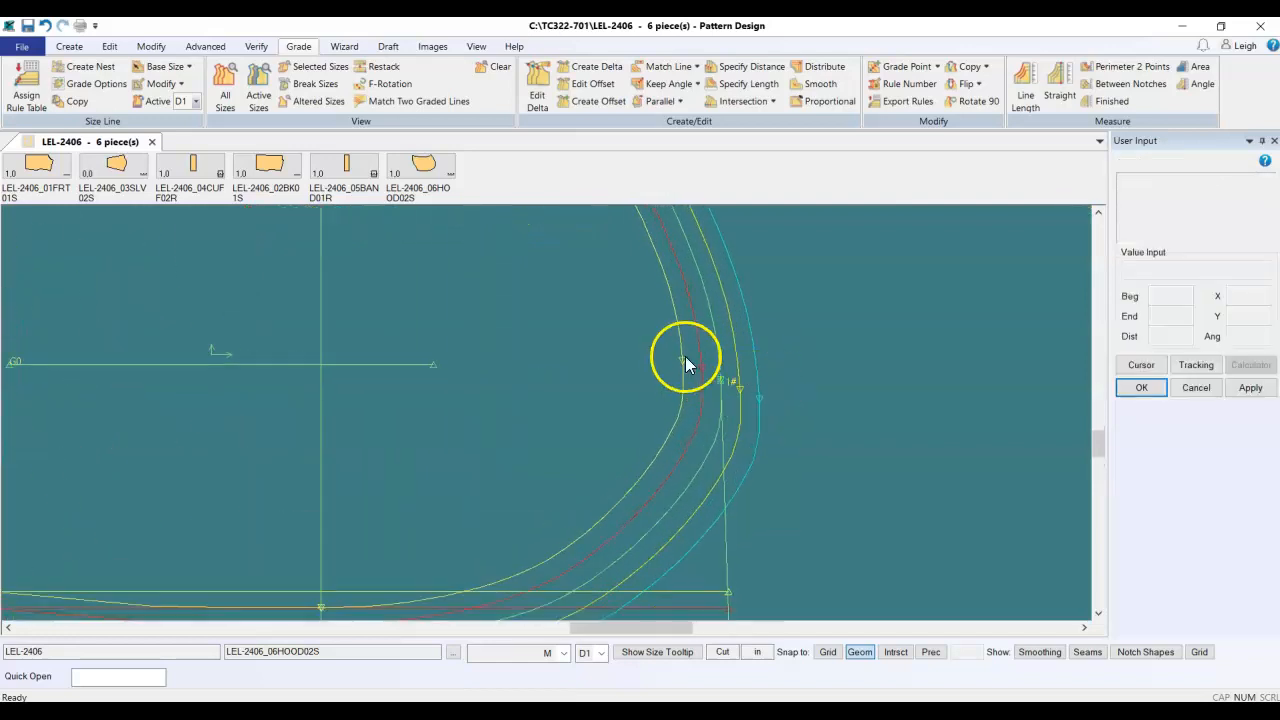
scroll(661, 333, down, 2)
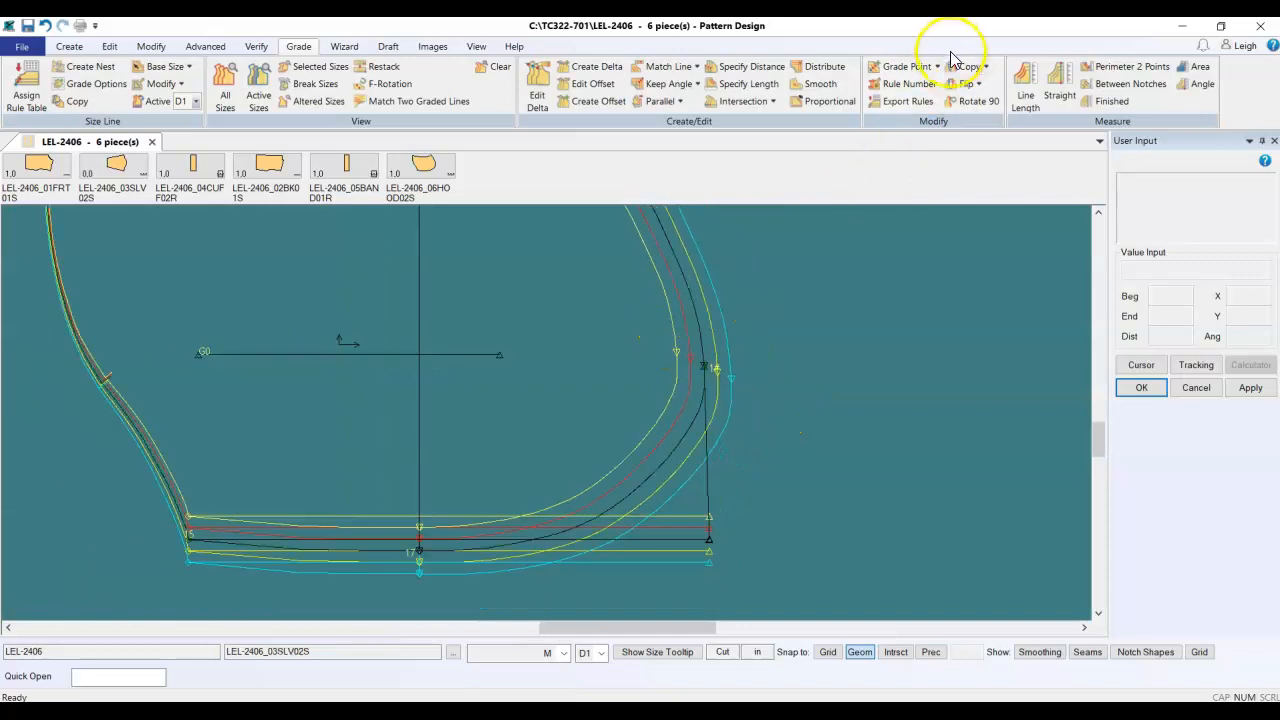
Step: Copy the grade rule from the hood's new grade point on the outer curve to the upper end of the short vertical internal line
click(968, 66)
click(702, 341)
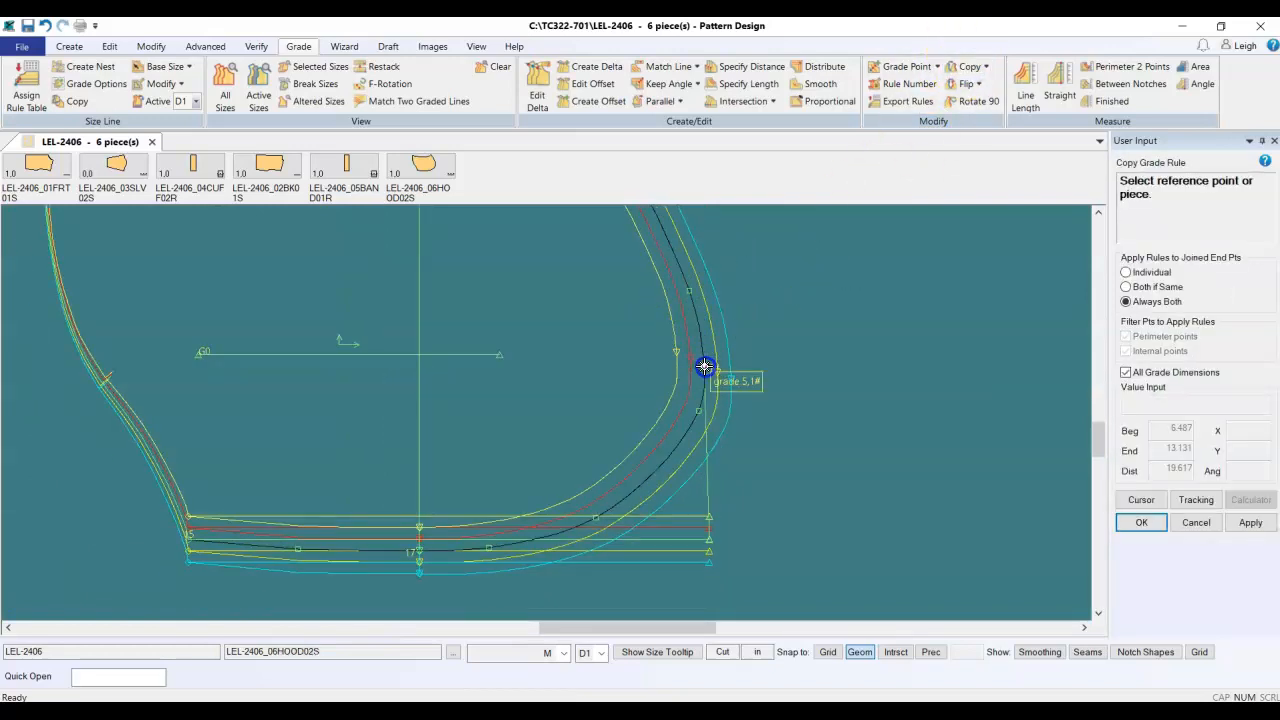
click(705, 367)
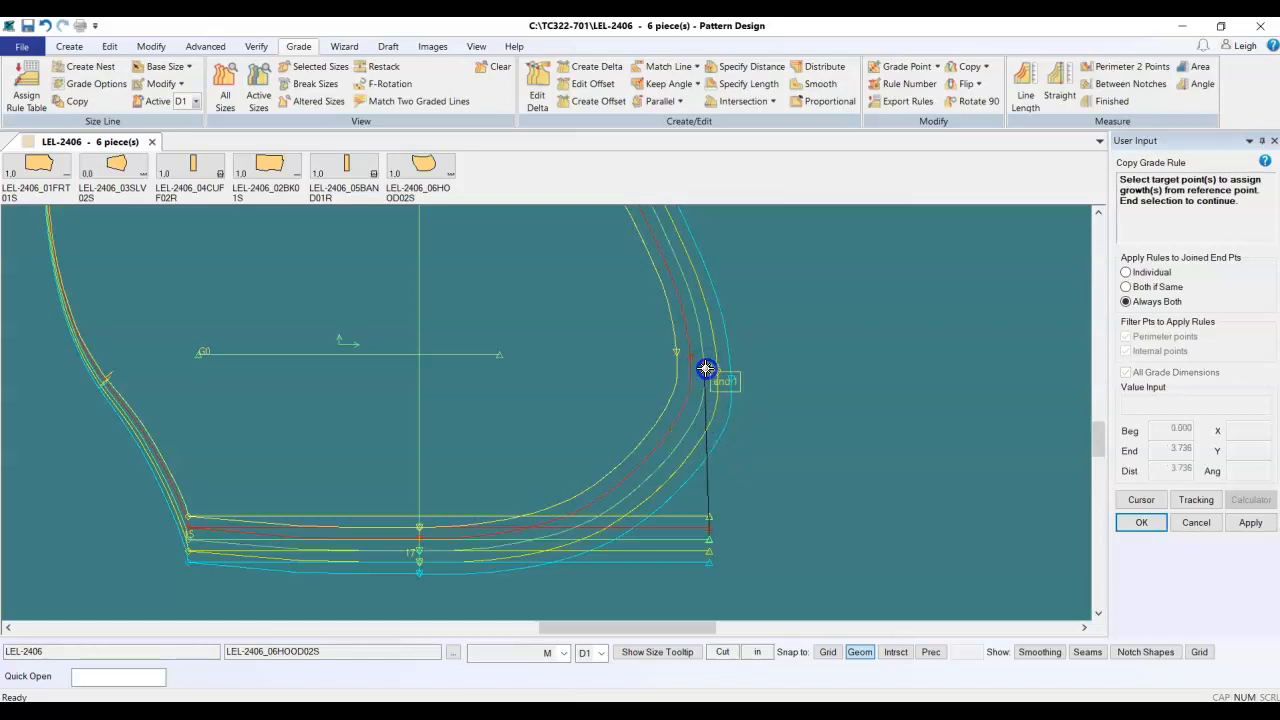
right_click(806, 337)
click(806, 339)
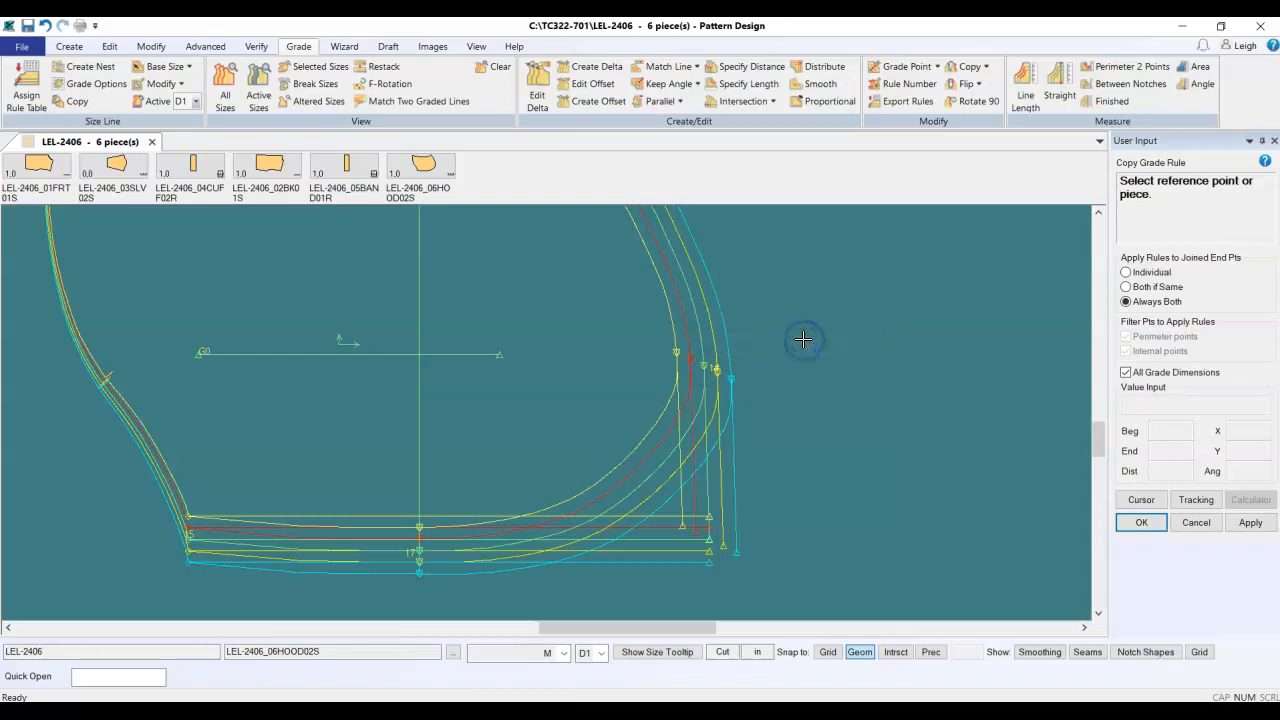
Step: Copy the X rule from the hood's outer curve grade point to the right end of the lower horizontal internal line
click(985, 66)
click(1001, 120)
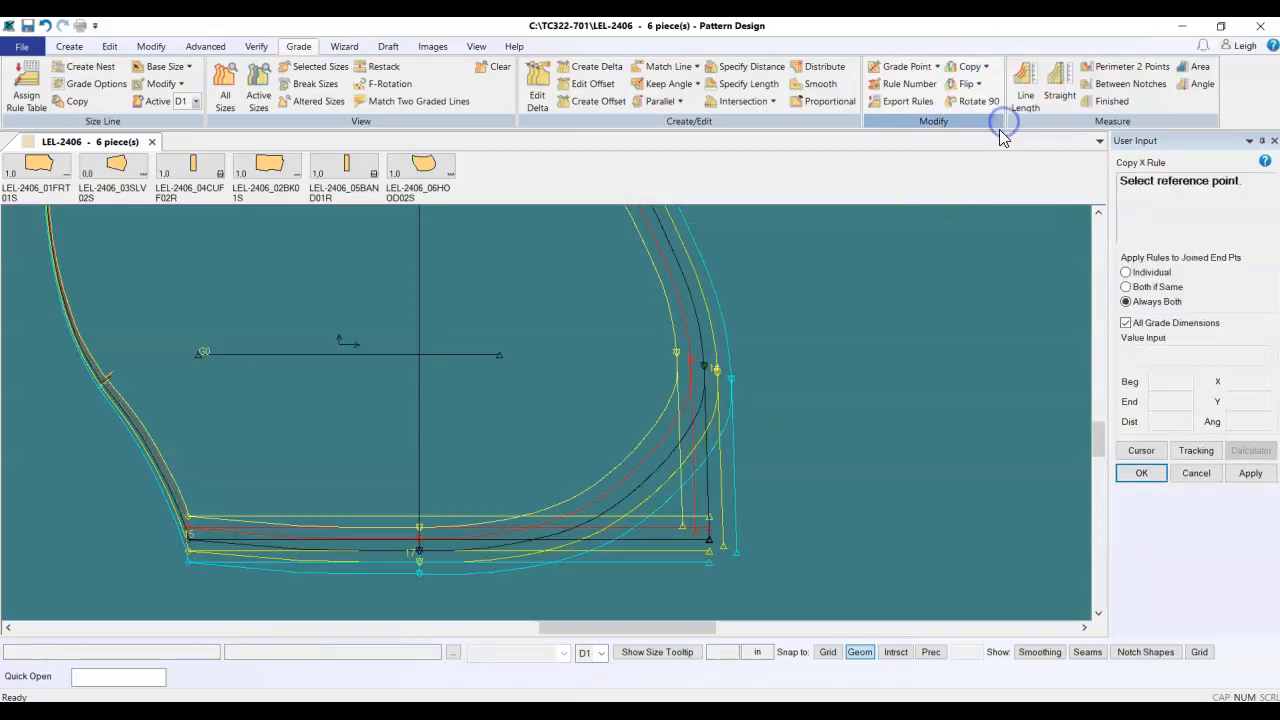
click(704, 374)
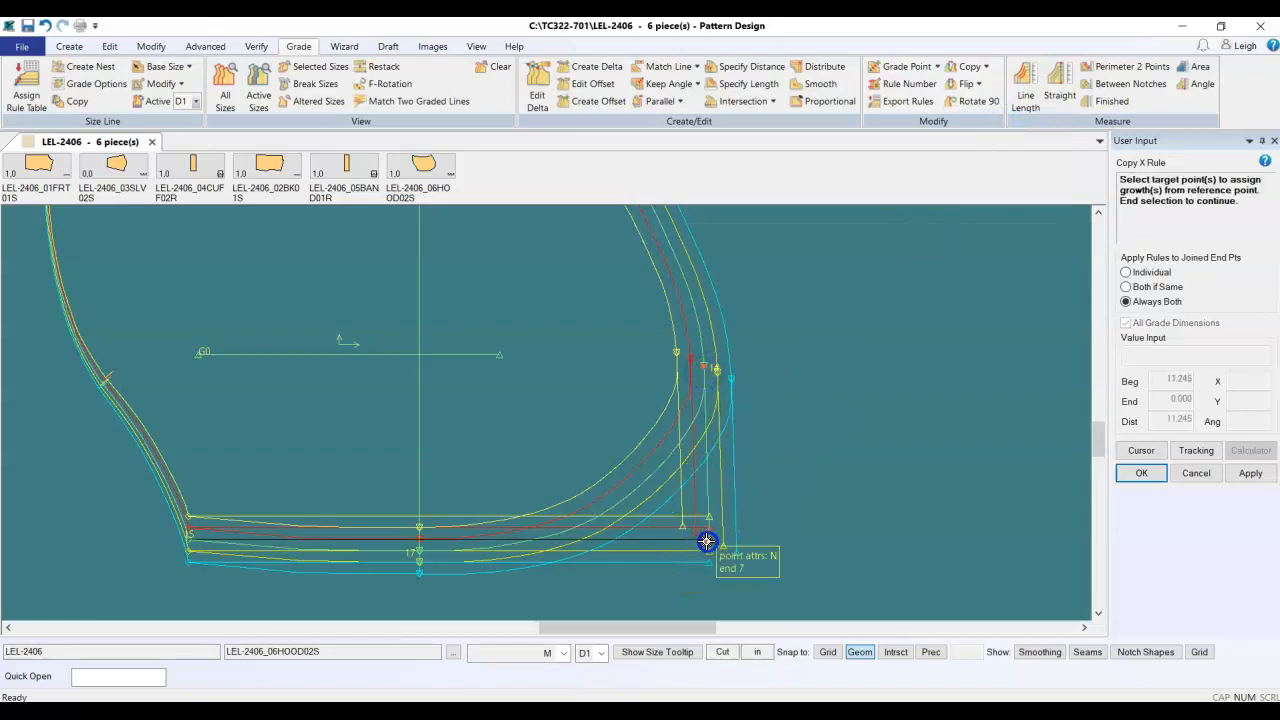
click(708, 540)
right_drag(712, 537, 790, 462)
click(792, 466)
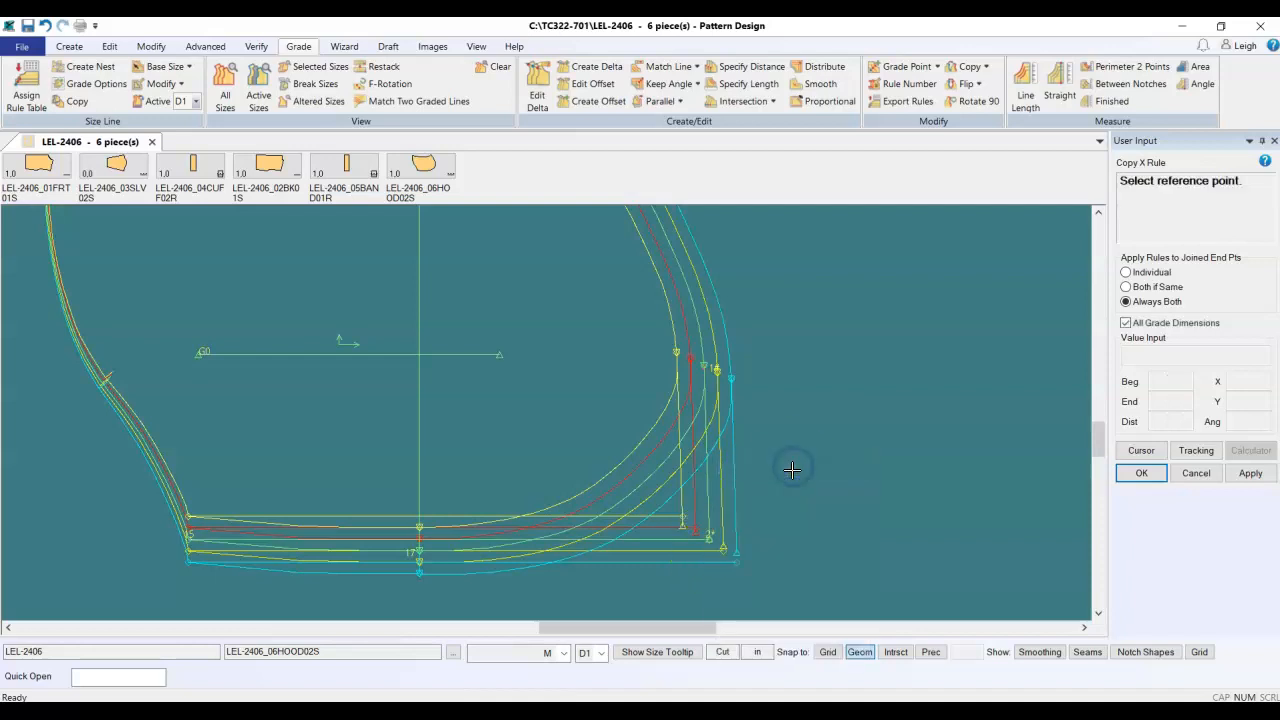
Step: Copy the Y rule from the right end of the hood's horizontal internal line to the lower end of the short vertical line
click(985, 67)
click(1000, 136)
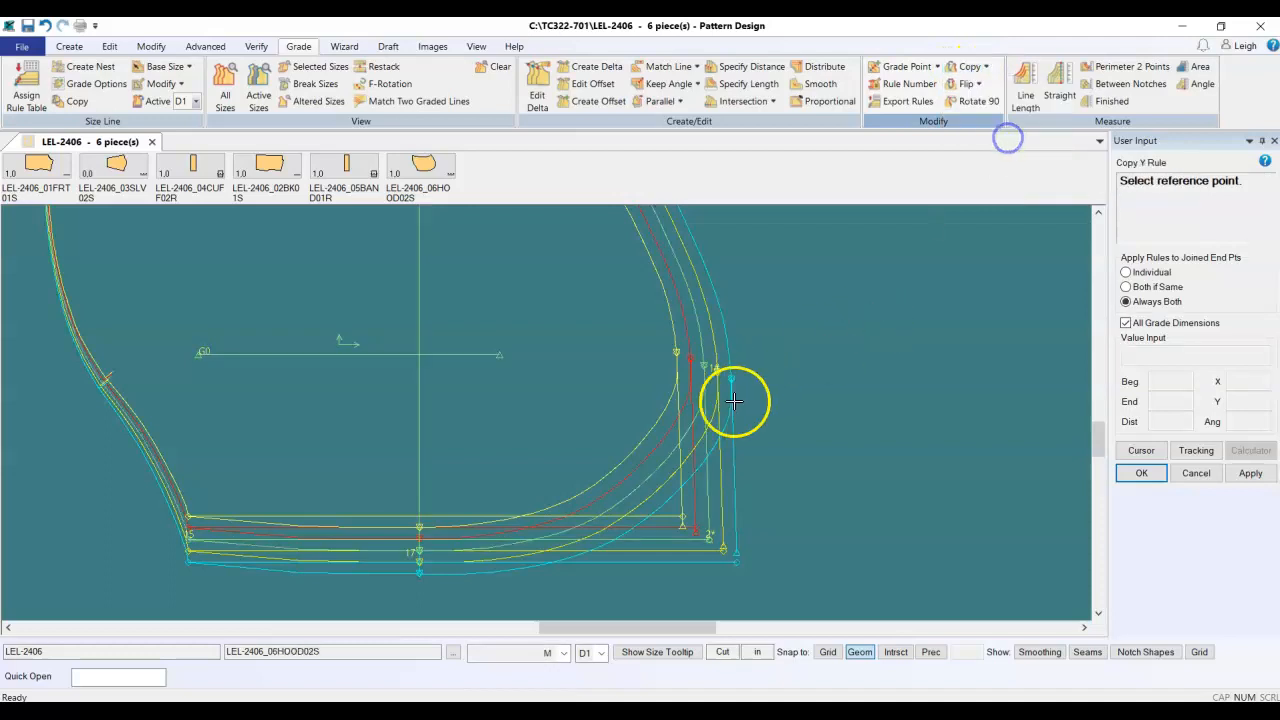
click(709, 538)
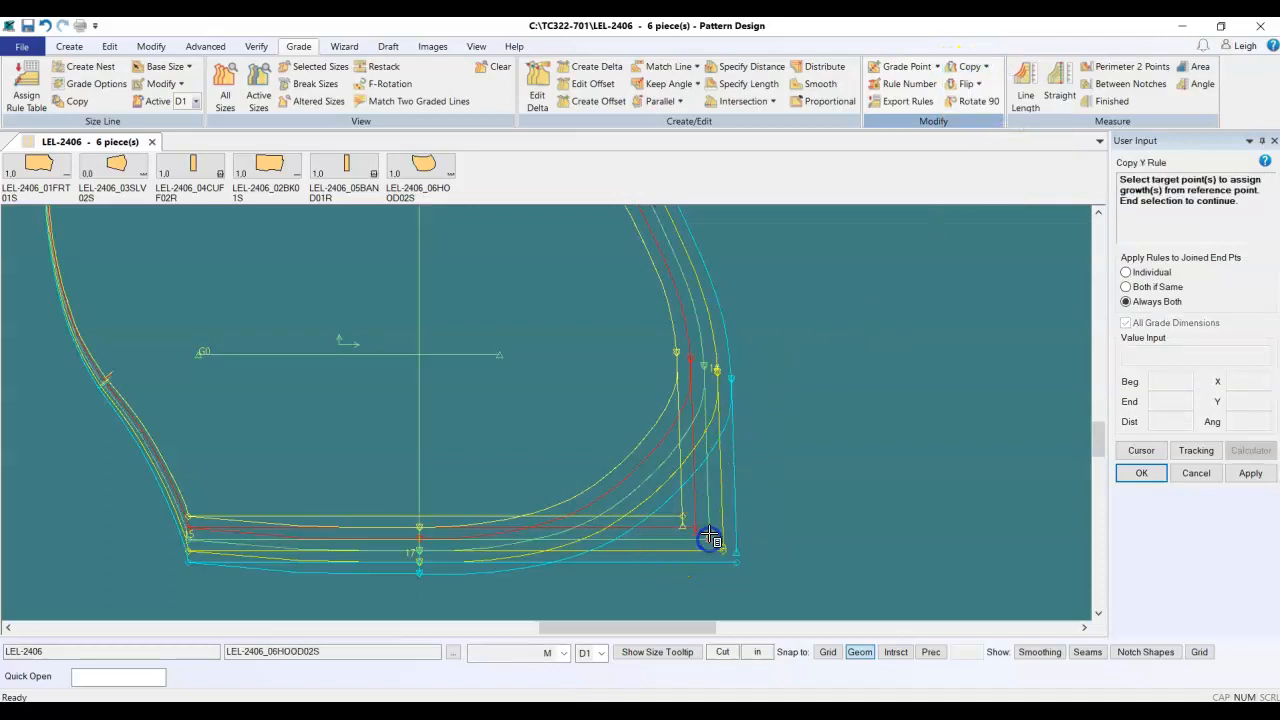
click(709, 526)
right_click(765, 485)
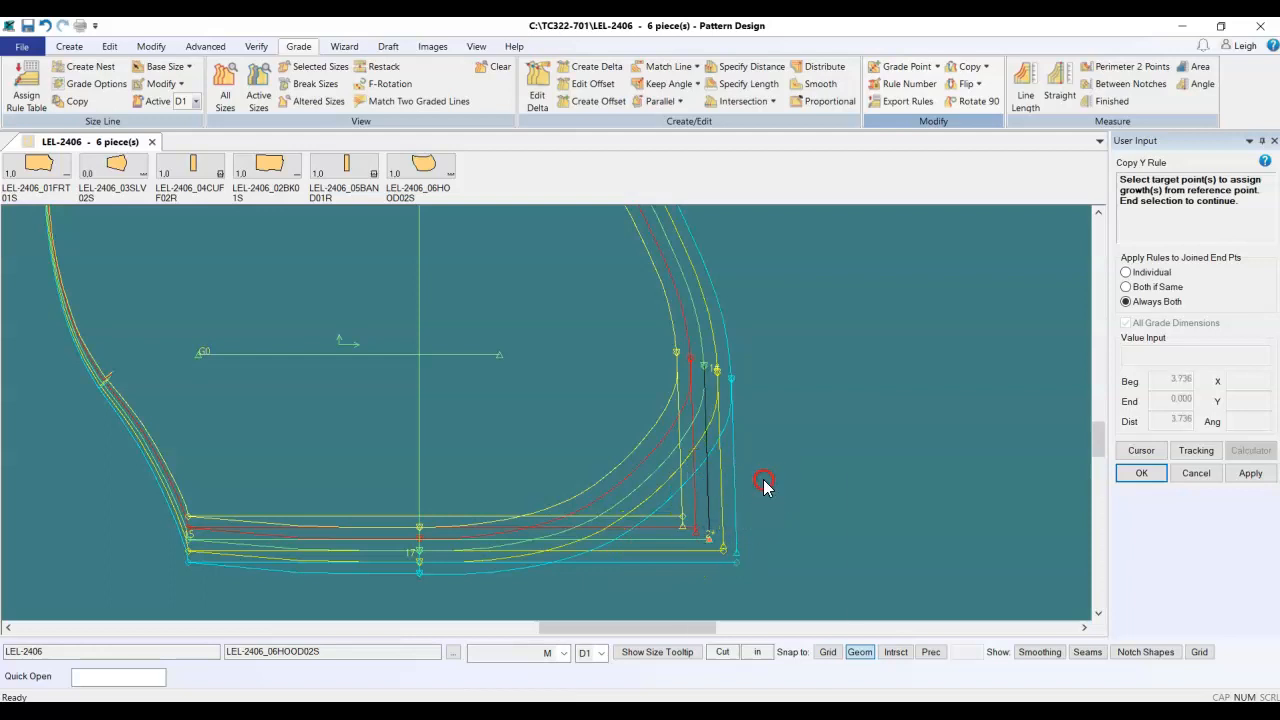
click(763, 480)
right_click(773, 512)
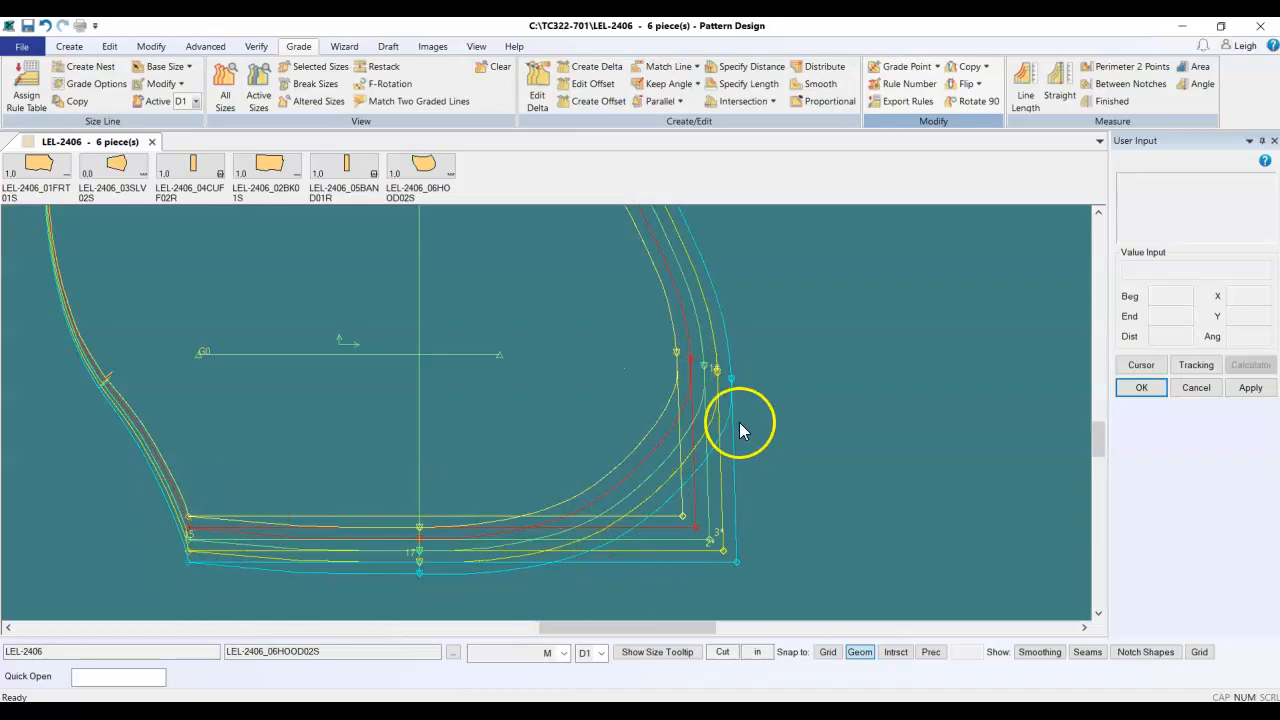
Step: Examine the hood's graded internal lines, and switch to Excel to read the sweep circumference values in the hoodie measurement chart
scroll(672, 588, down, 3)
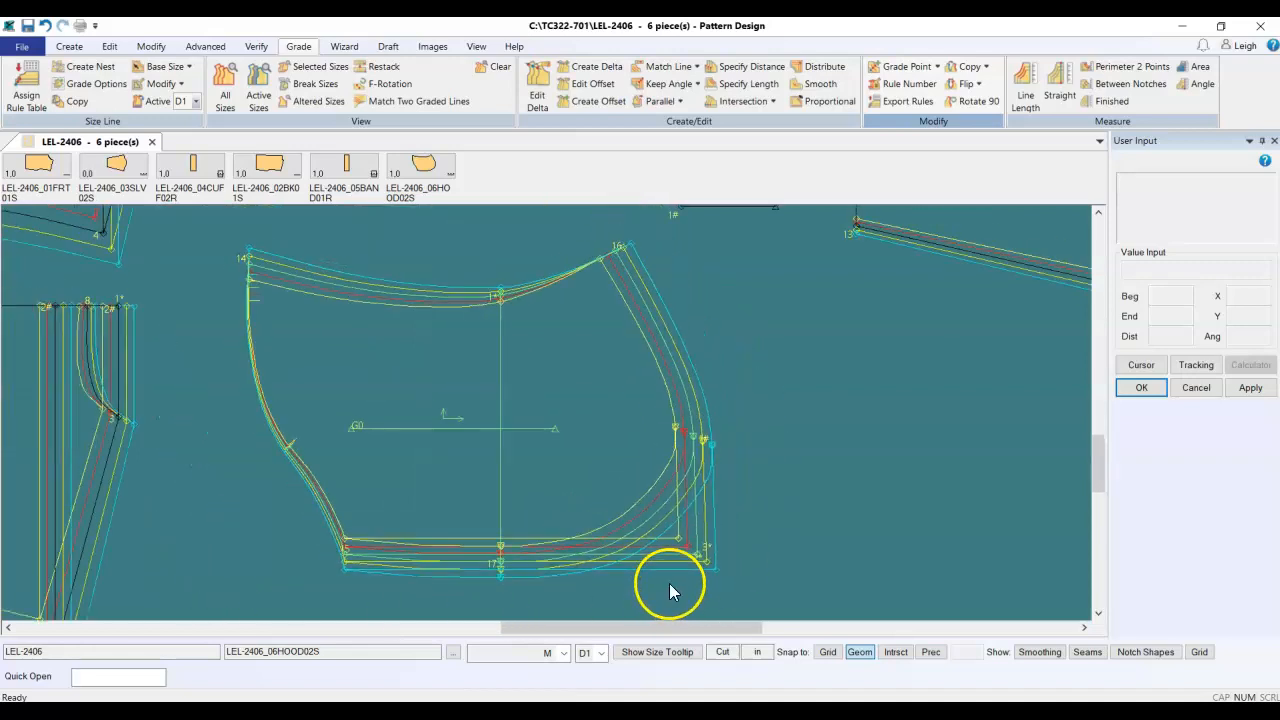
scroll(673, 465, up, 1)
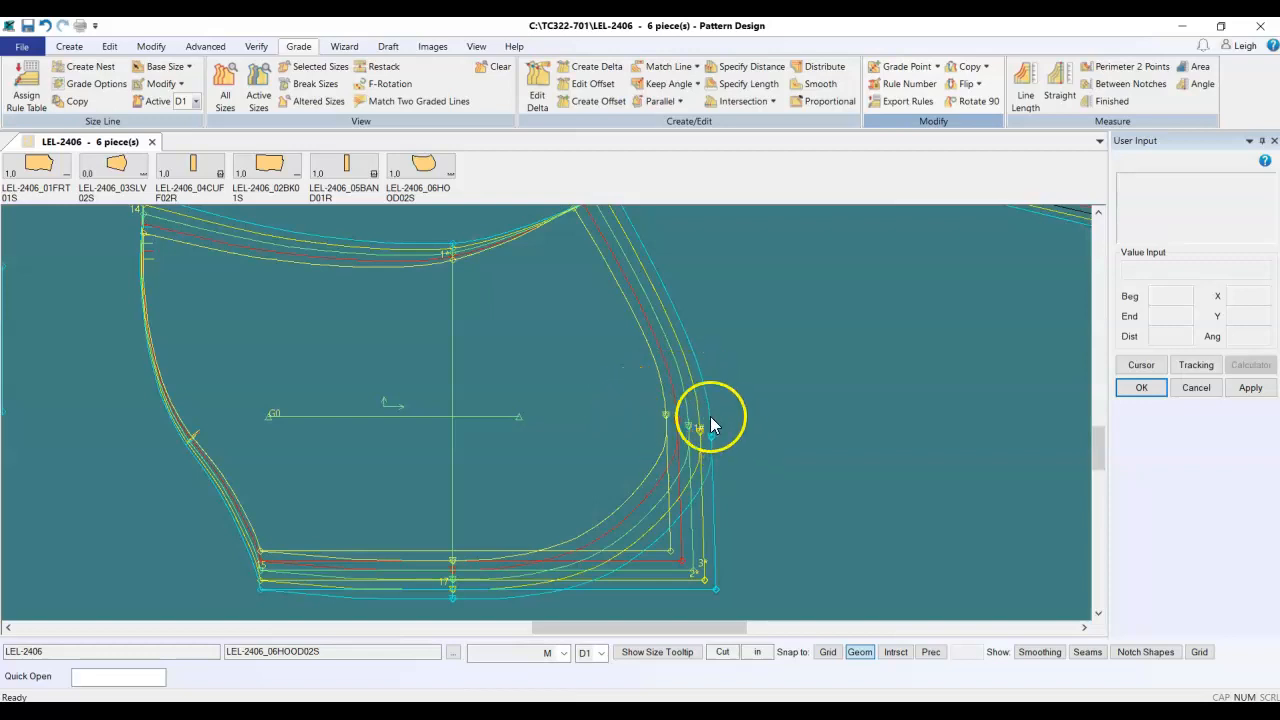
scroll(785, 437, down, 4)
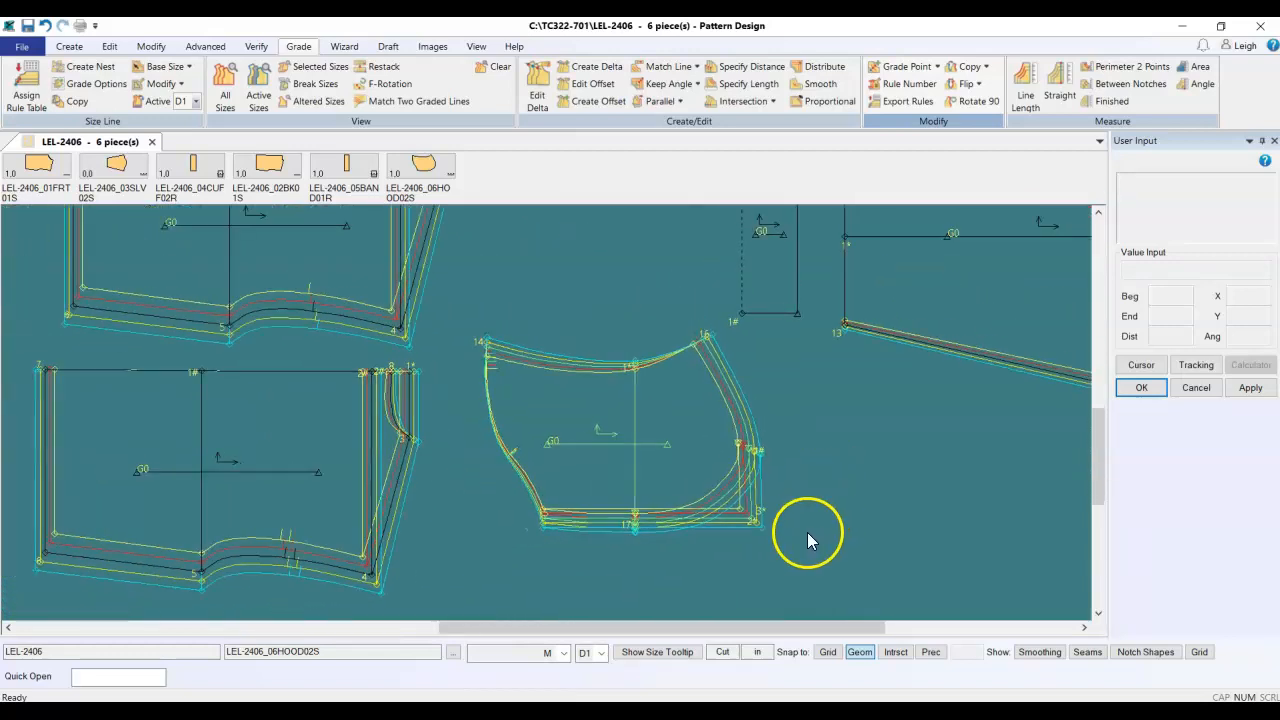
scroll(846, 497, down, 3)
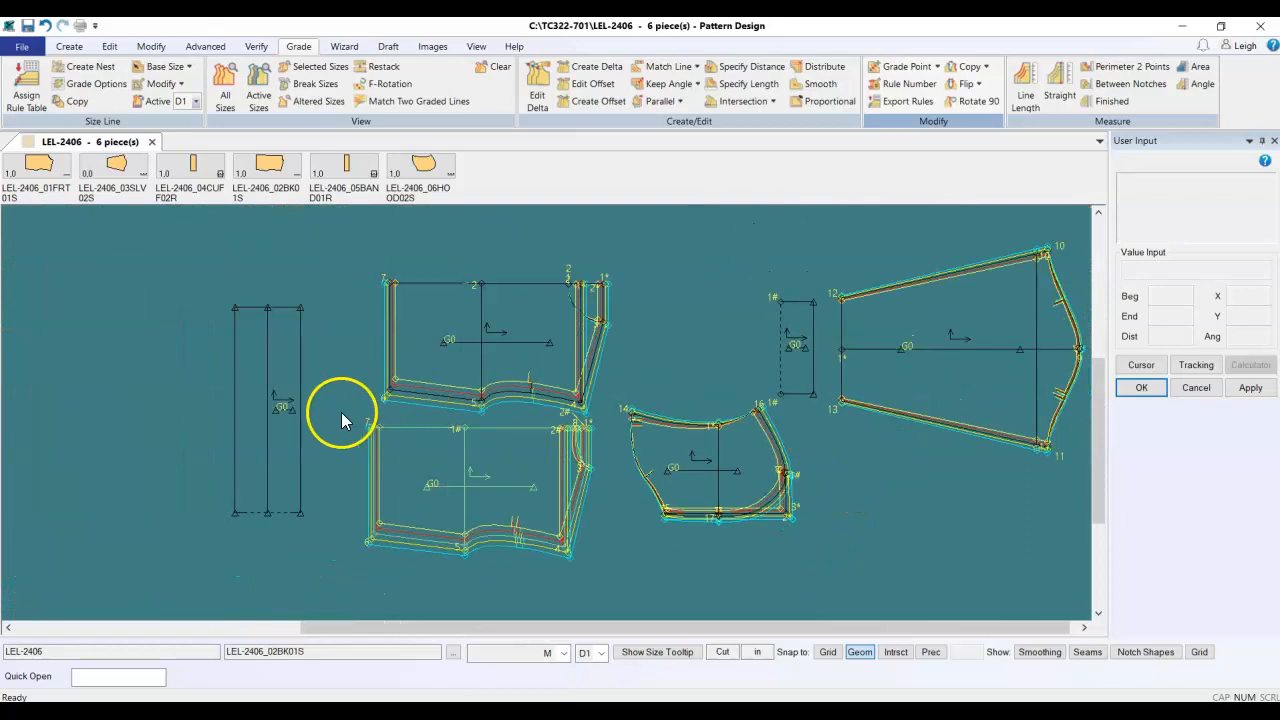
scroll(240, 343, up, 2)
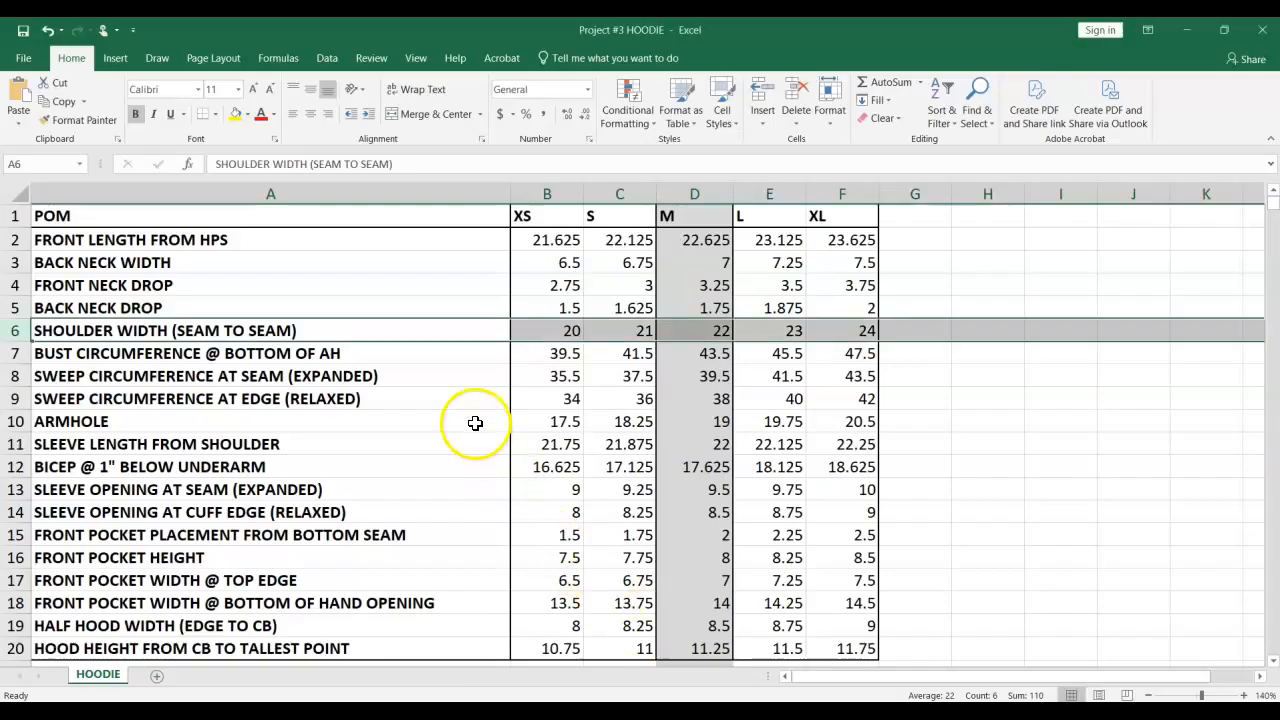
scroll(340, 405, down, 1)
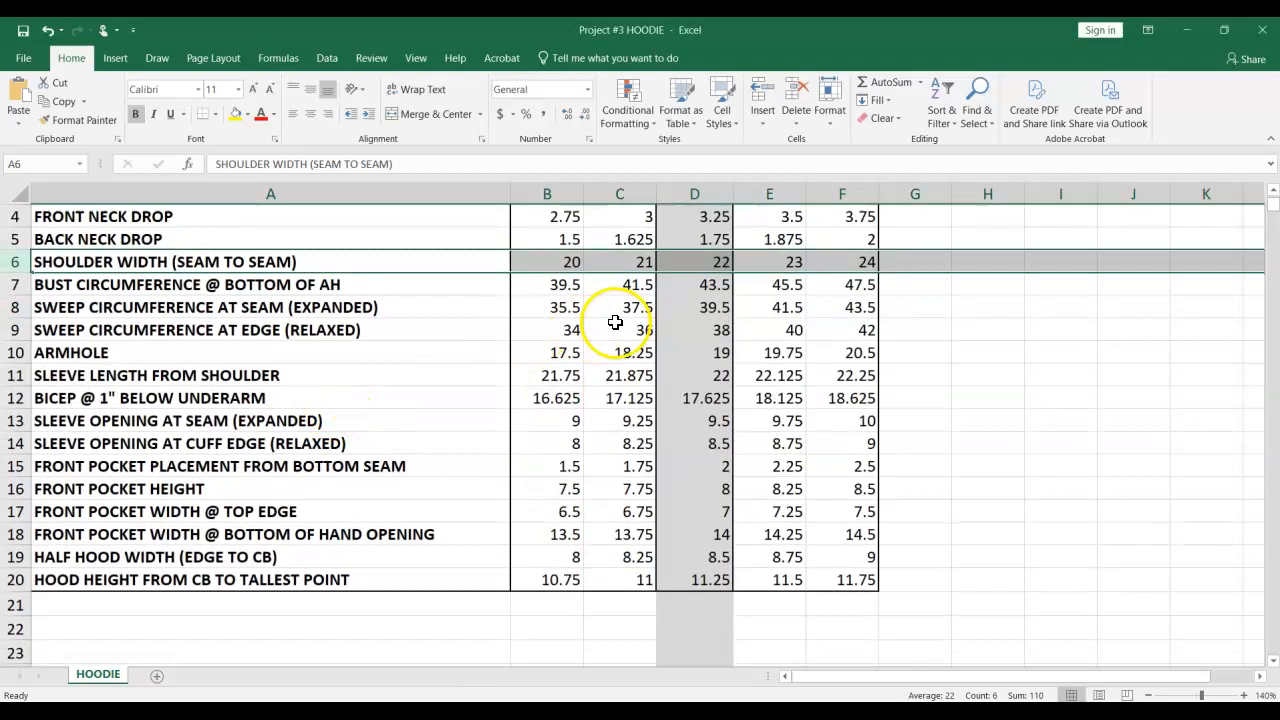
scroll(171, 510, up, 1)
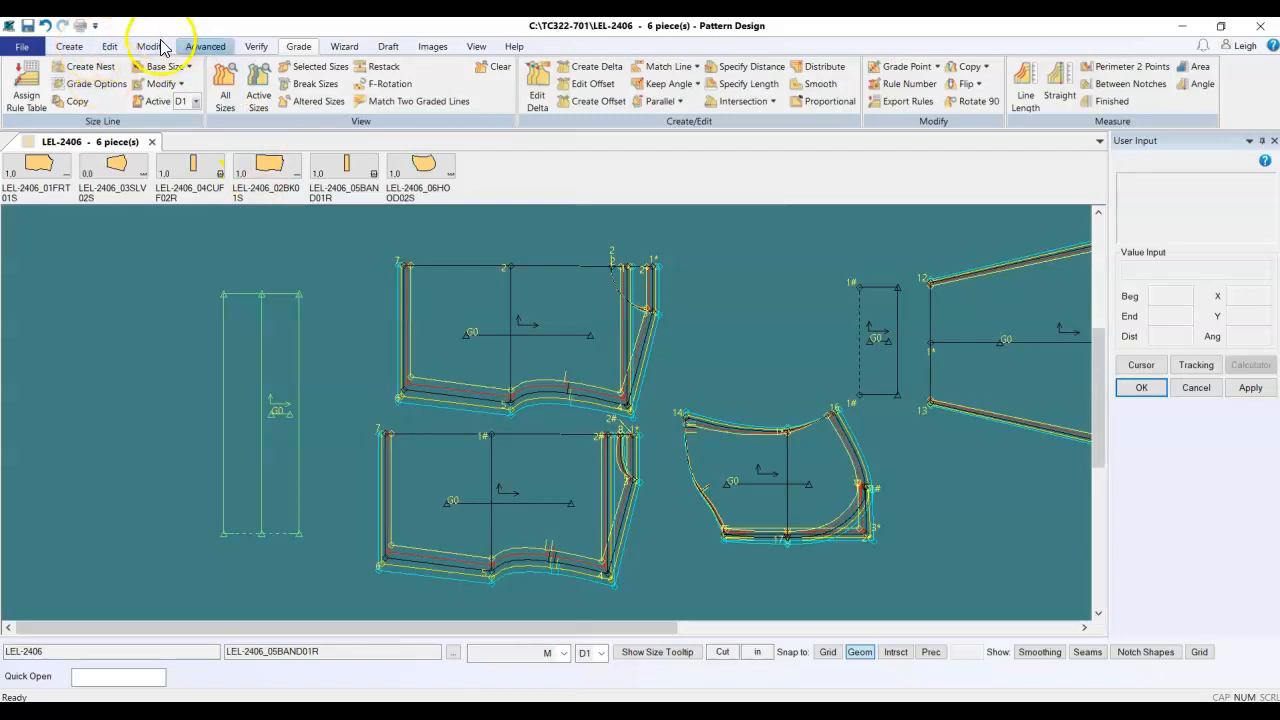
Step: Edit the delta of the band's upper right corner in Pattern Design, setting Delta Y to -1 for the M-S and S-XS breaks
click(537, 82)
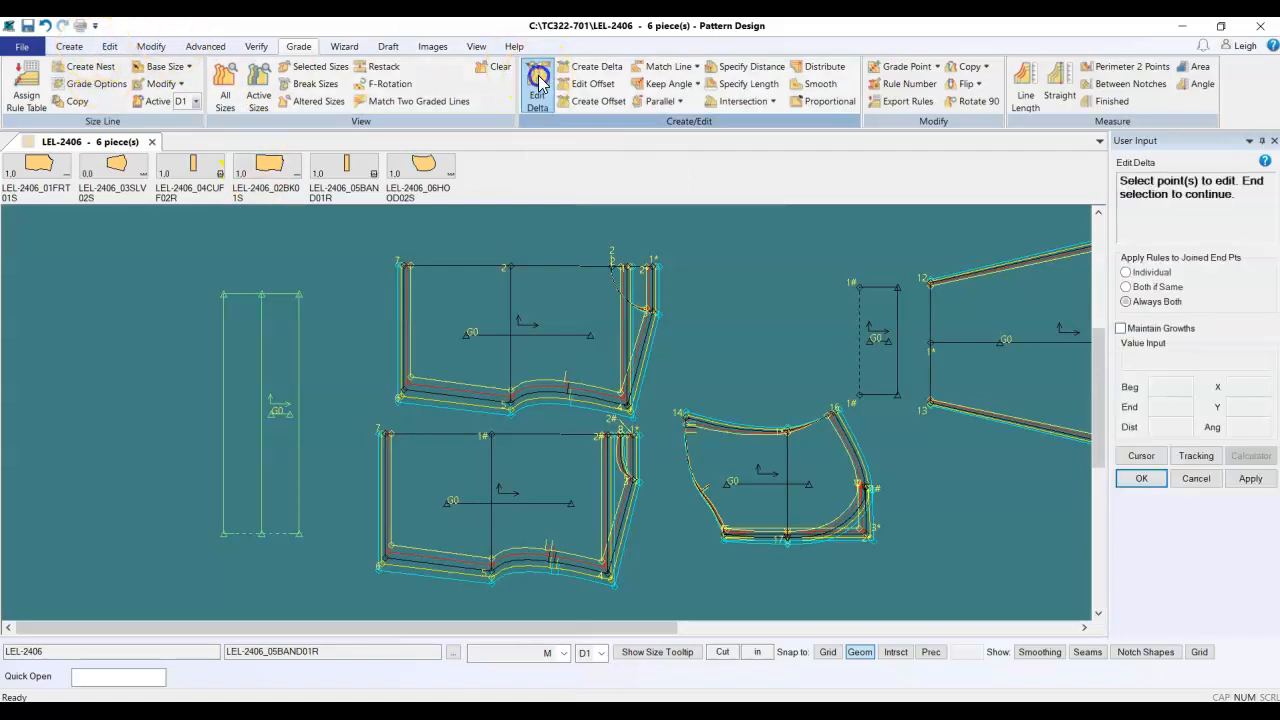
click(299, 292)
right_click(301, 272)
click(301, 274)
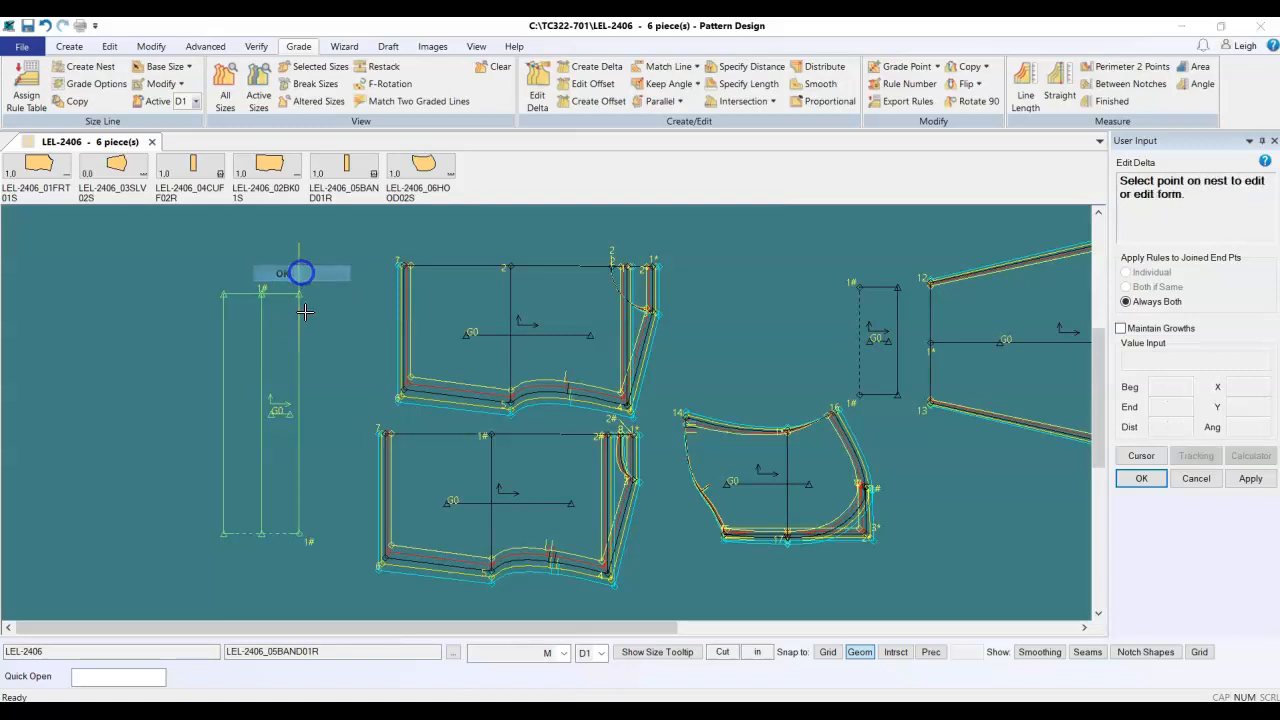
click(946, 398)
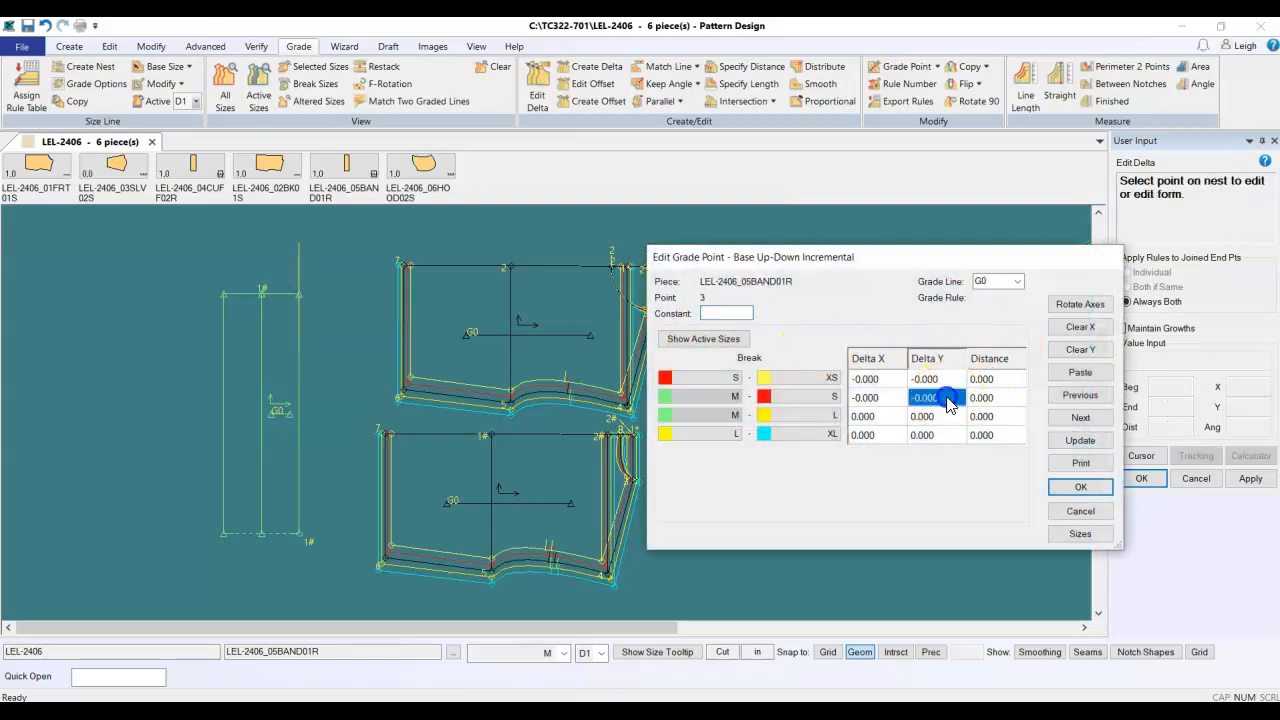
text(-1)
key(Up)
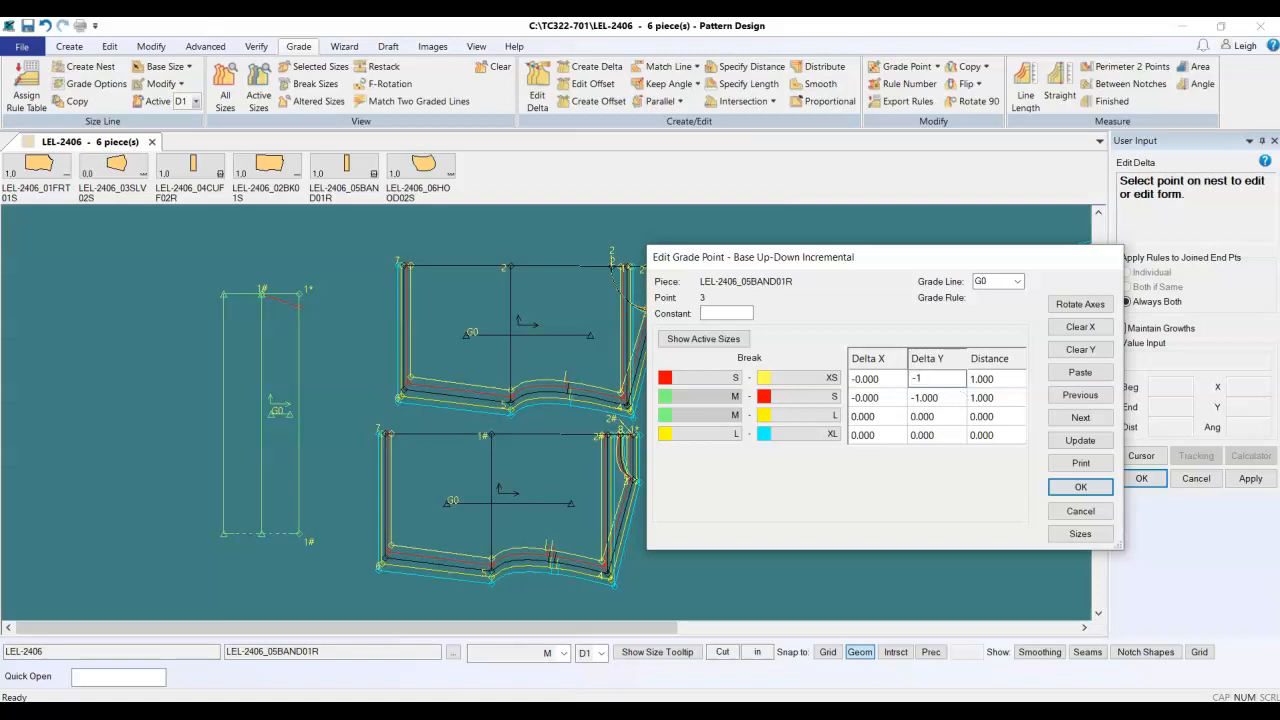
Step: Set Delta Y to 1 for the M-L and L-XL breaks of the band's upper right corner and apply the edit
click(937, 416)
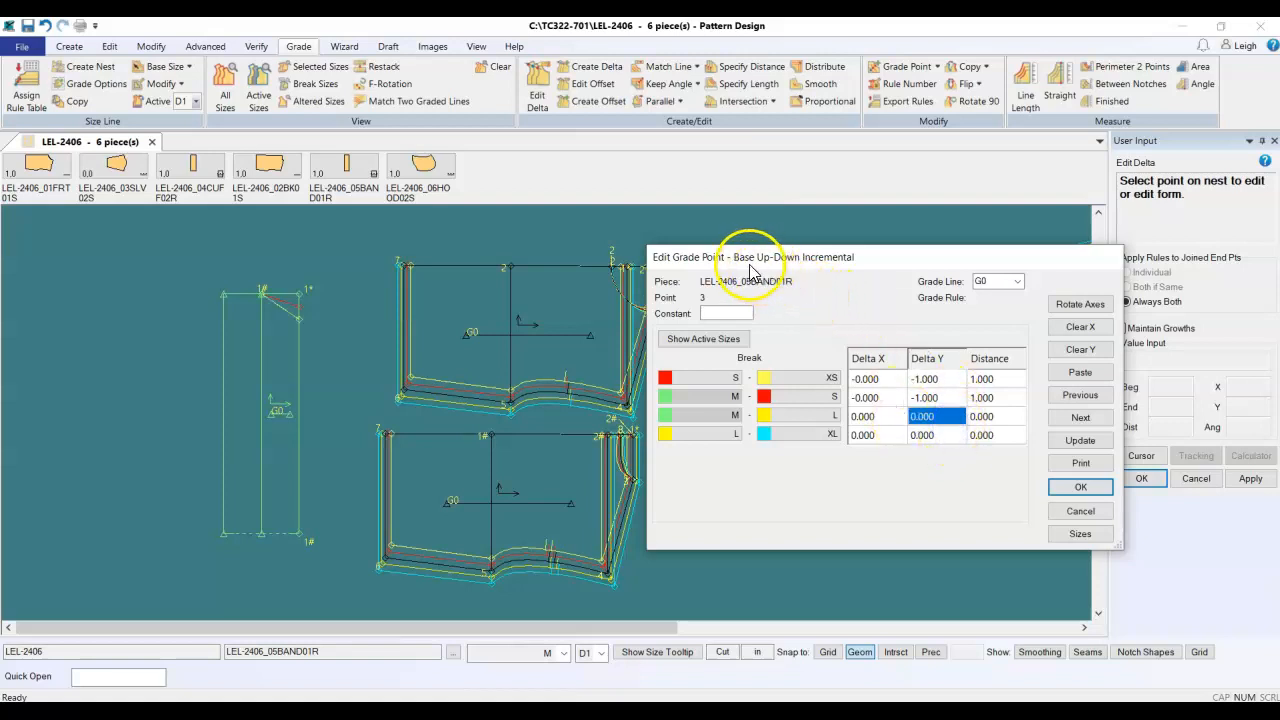
text(1)
click(927, 435)
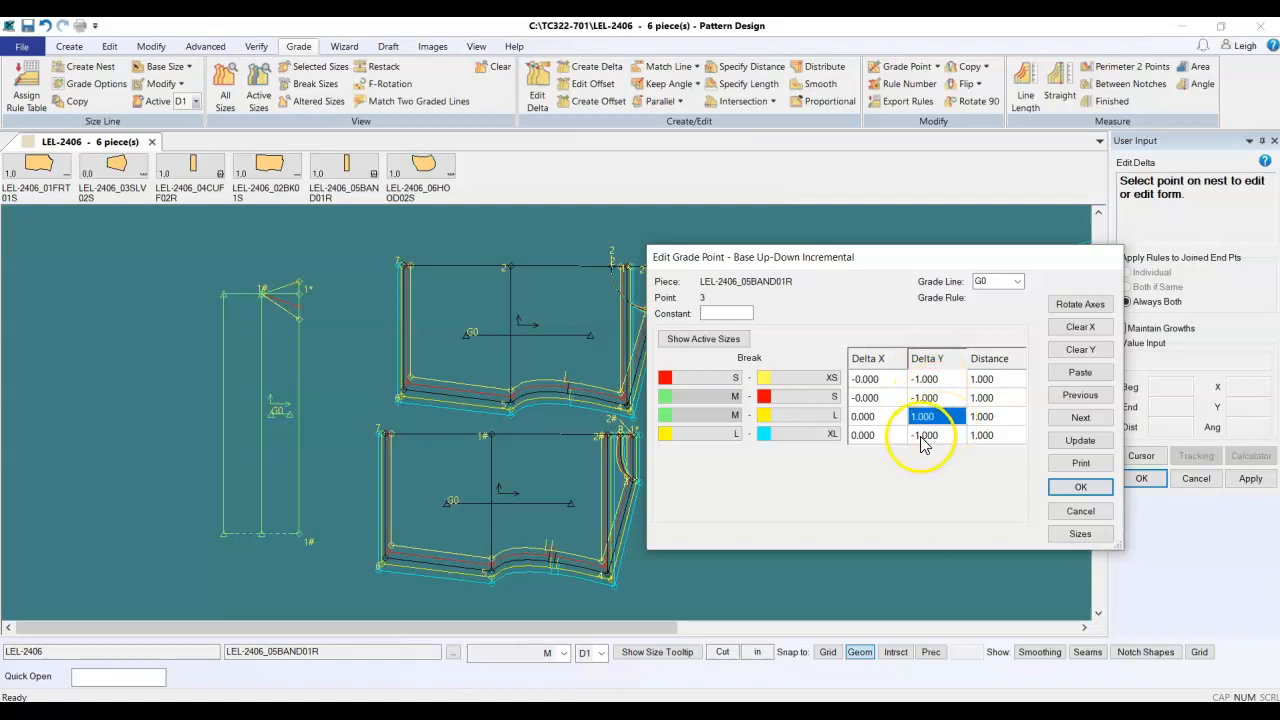
text(1)
key(Return)
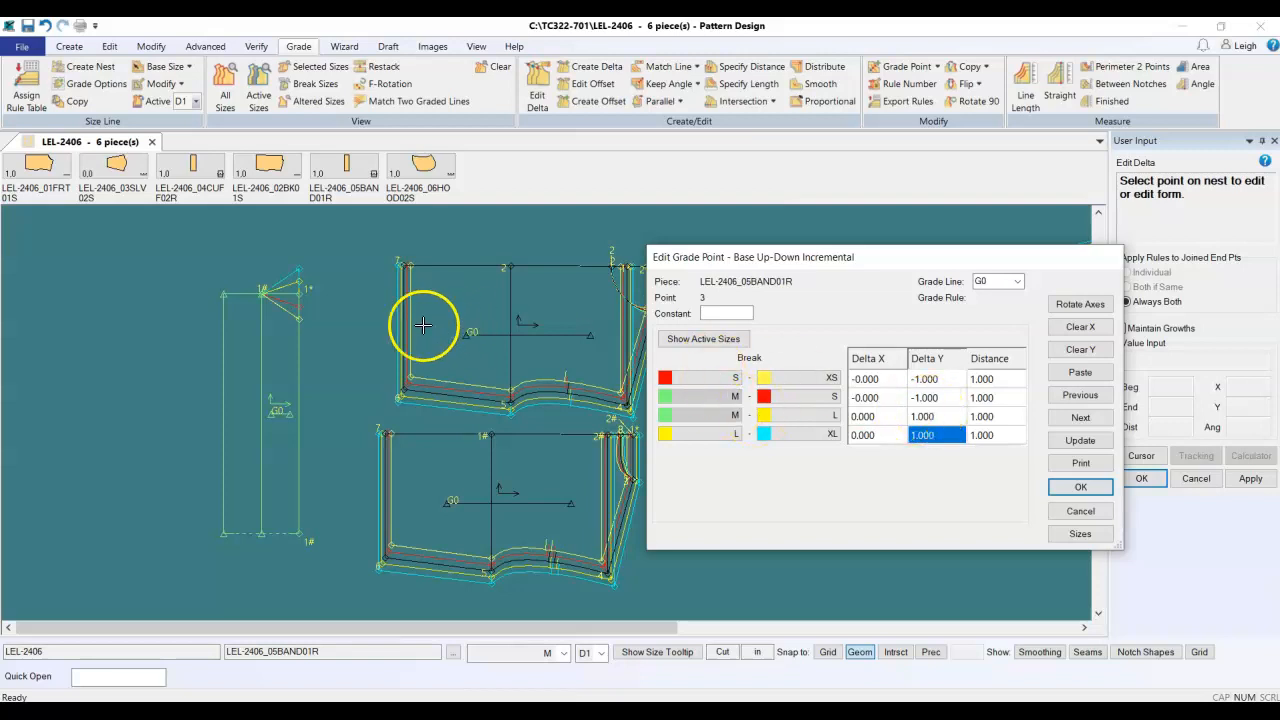
click(1072, 486)
Step: Copy the grade rule from the band's upper right corner to the other points along its upper edge
click(966, 67)
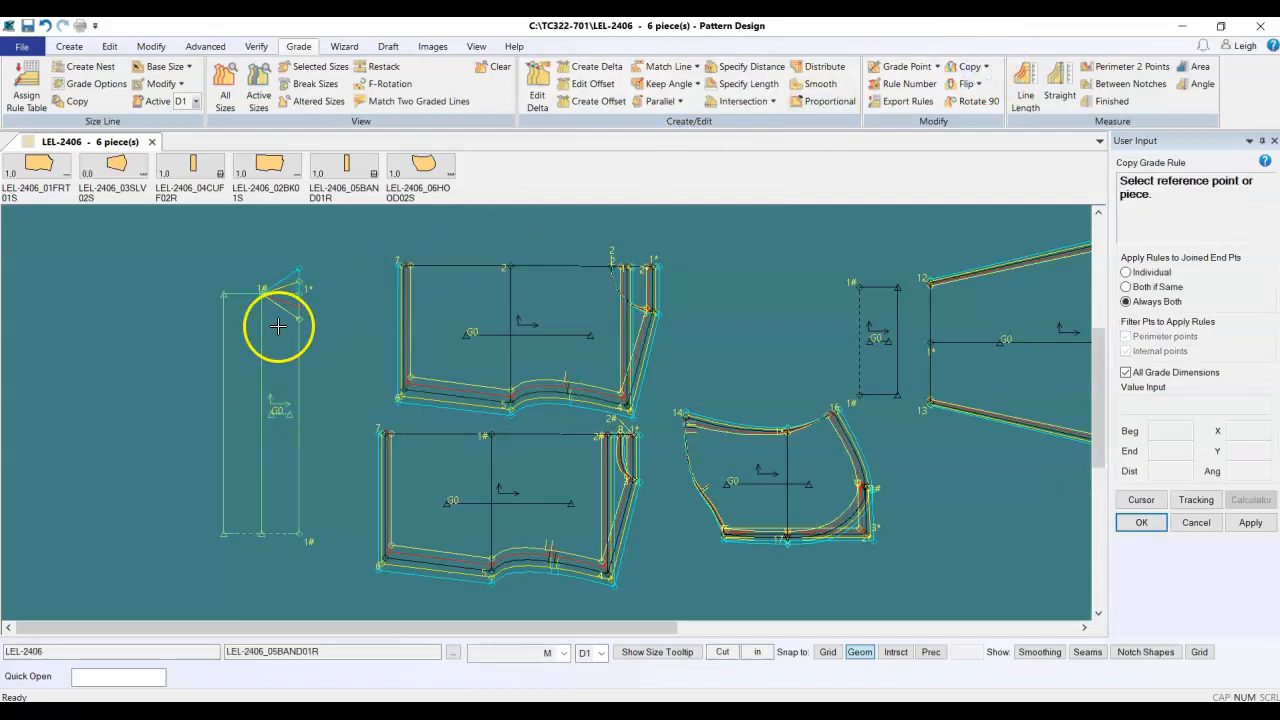
click(297, 292)
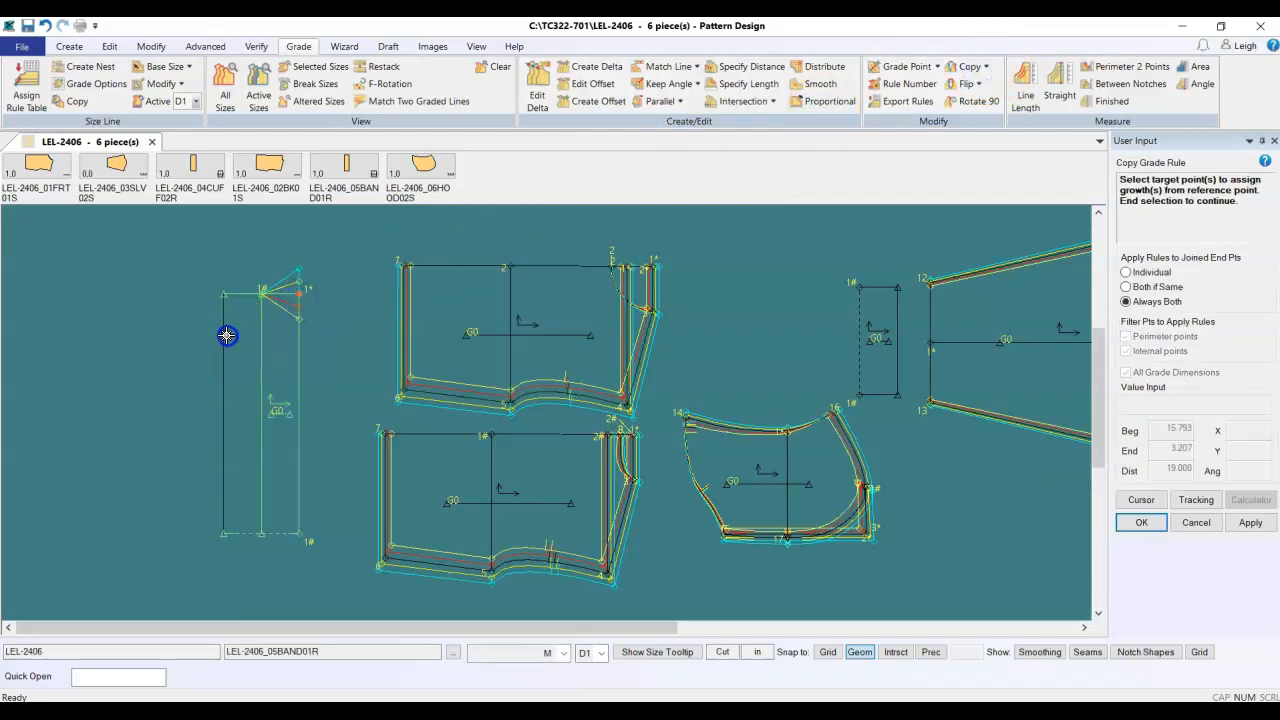
click(259, 294)
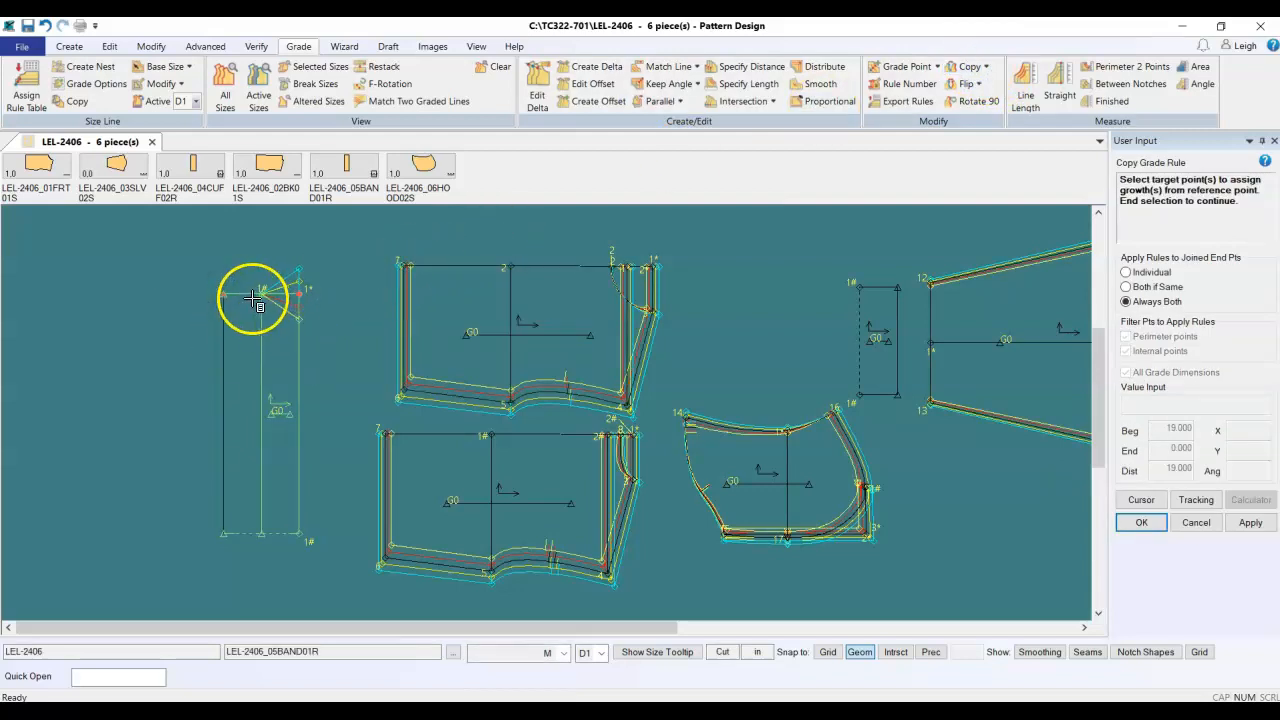
right_click(270, 272)
click(271, 268)
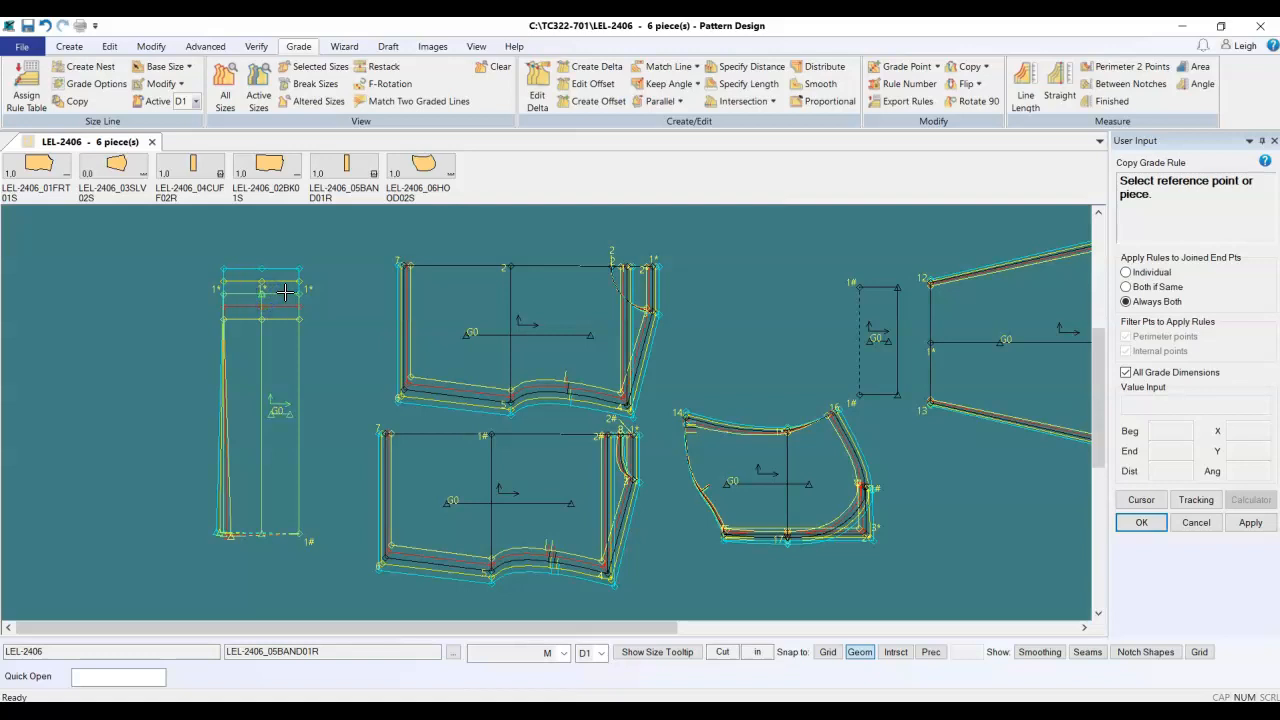
Step: Copy the grade rule from the band's upper right corner to the upper end of the lengthwise centre internal line
click(297, 290)
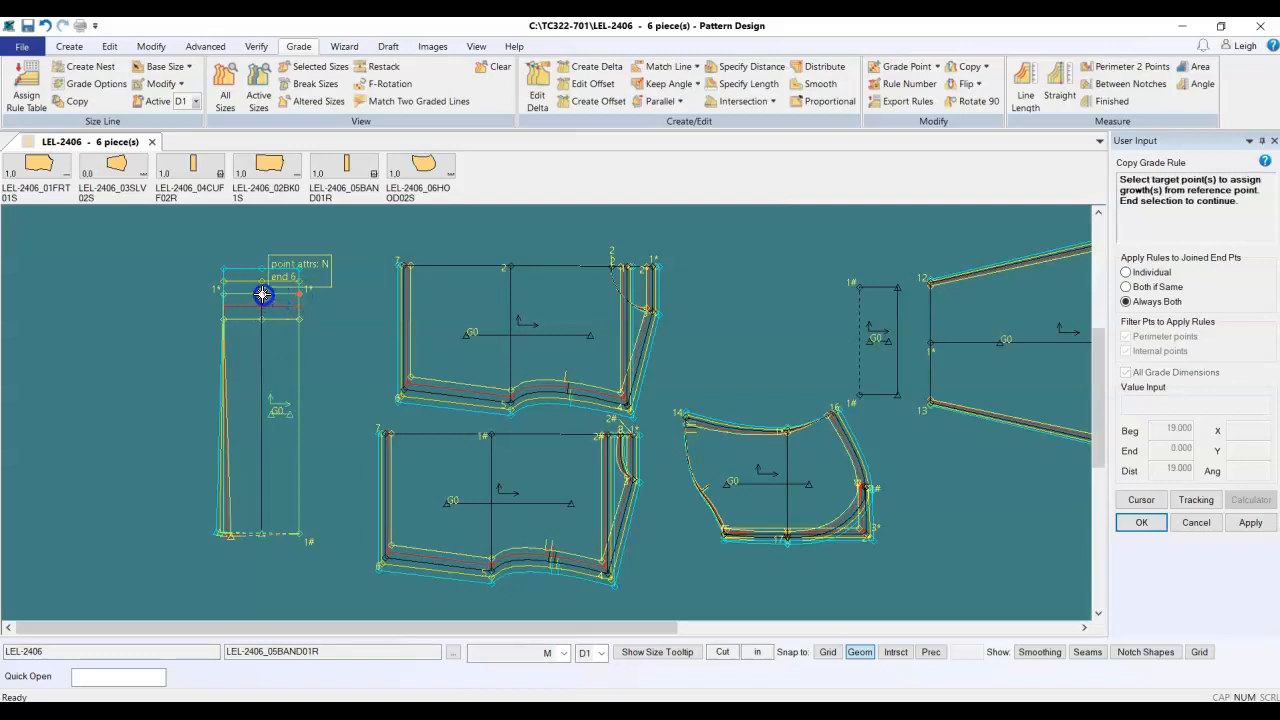
right_click(316, 298)
click(246, 294)
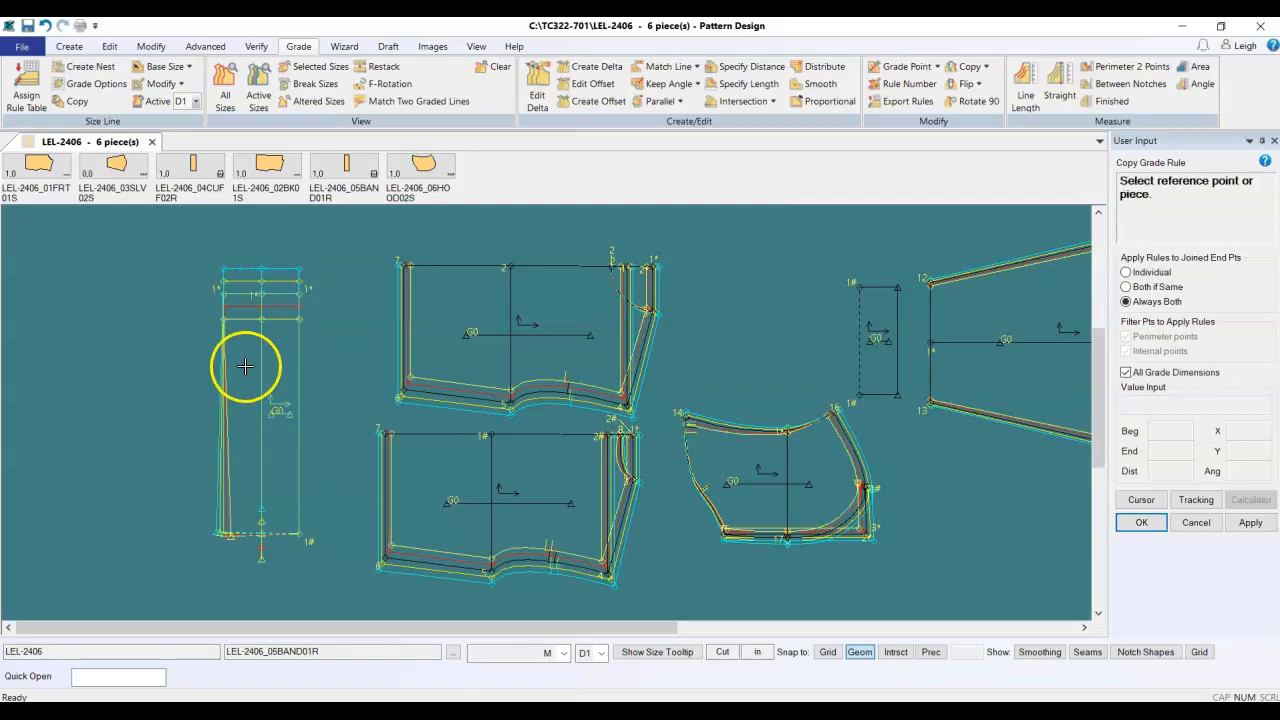
right_click(177, 359)
click(177, 363)
scroll(211, 556, up, 4)
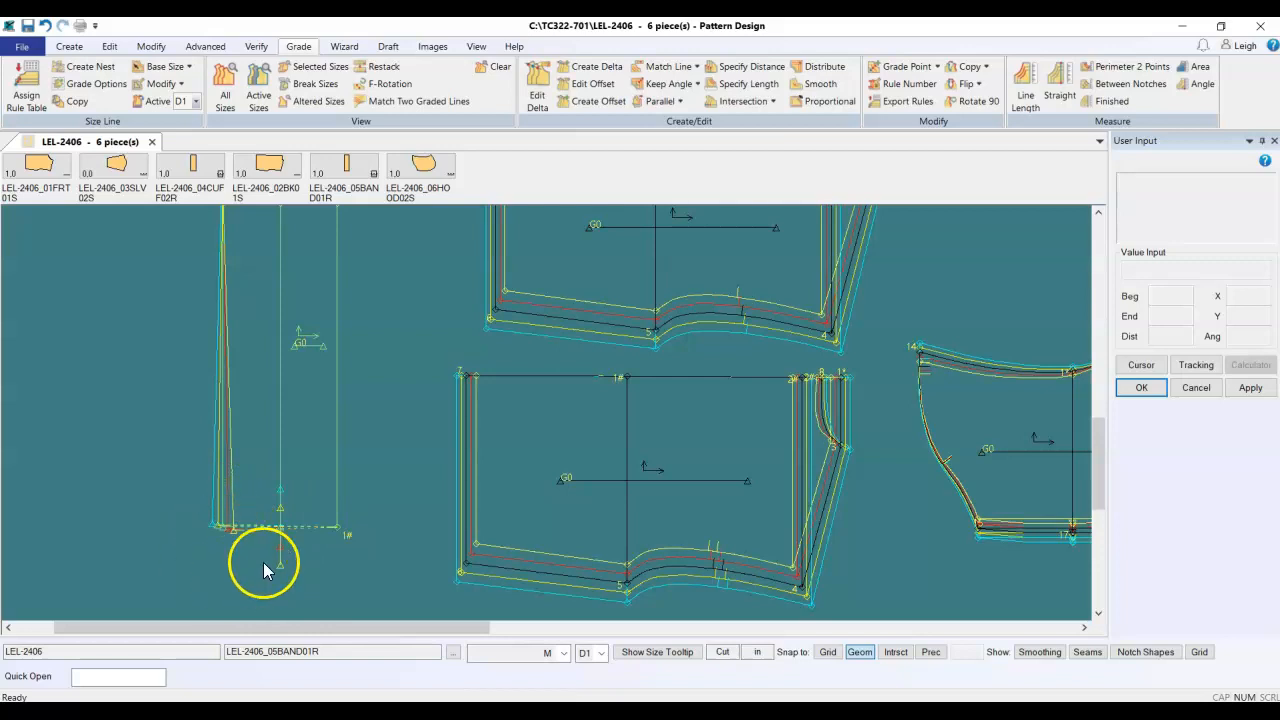
scroll(210, 518, down, 3)
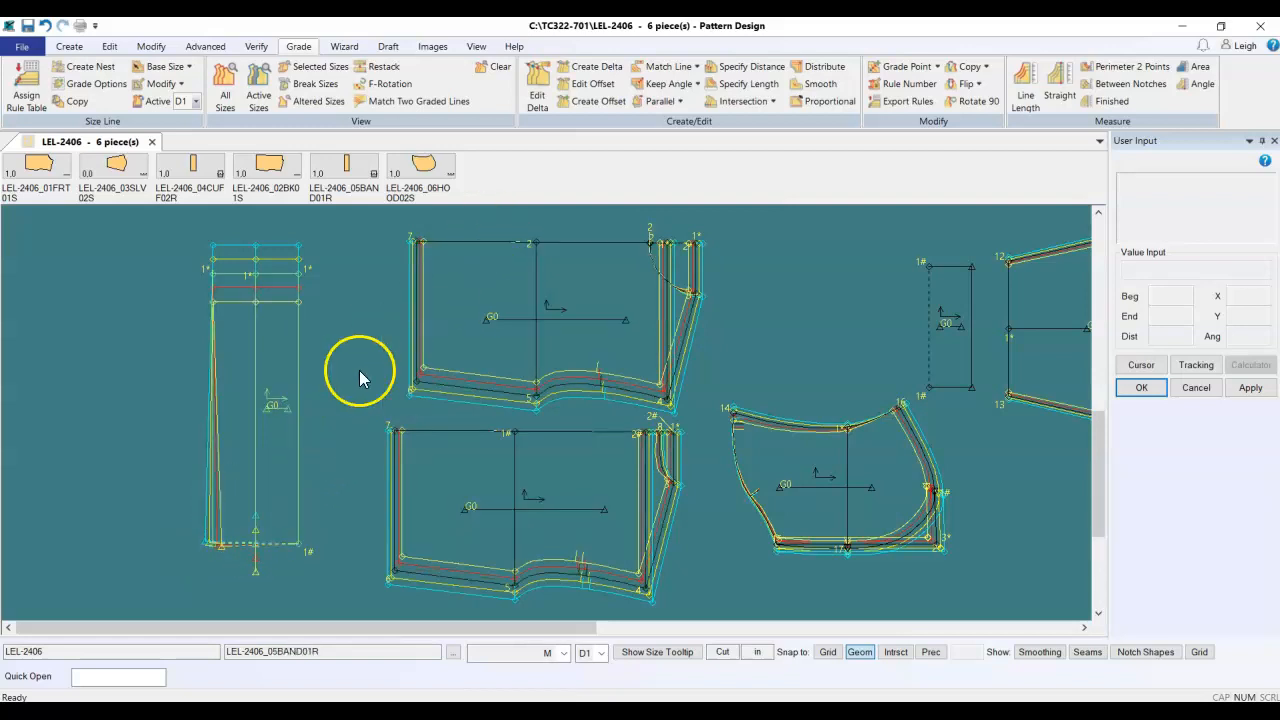
click(888, 84)
click(218, 539)
right_click(248, 528)
click(248, 529)
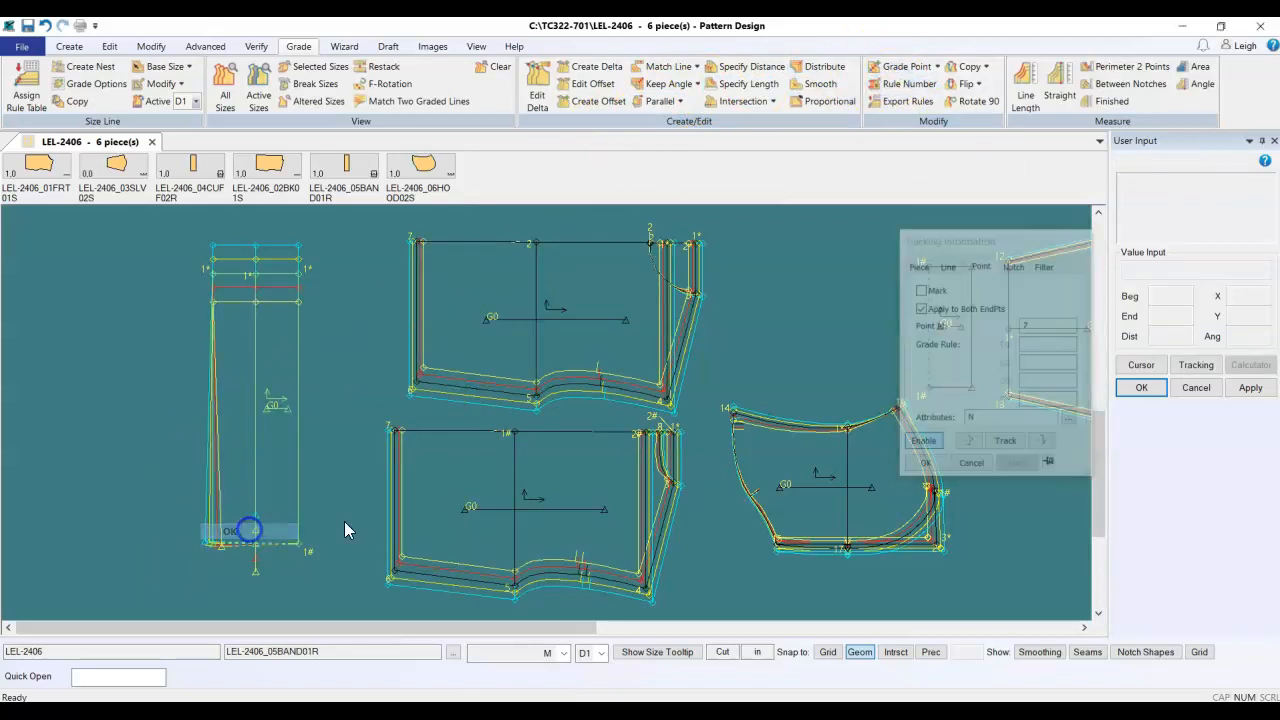
Step: Assign rule number 1 to the band's lower left corner and the lower end of its centre internal line, and move the piece slightly
click(888, 84)
click(216, 541)
key(Return)
click(255, 542)
click(751, 480)
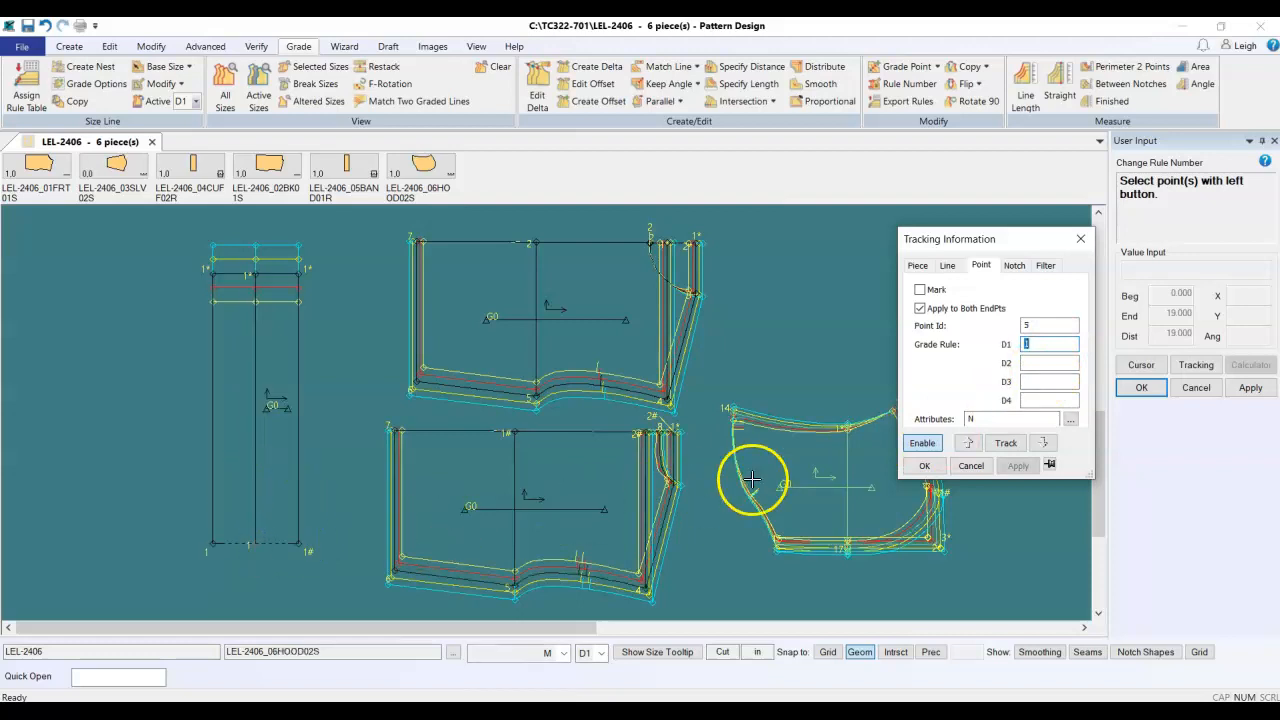
click(937, 469)
drag(258, 376, 242, 385)
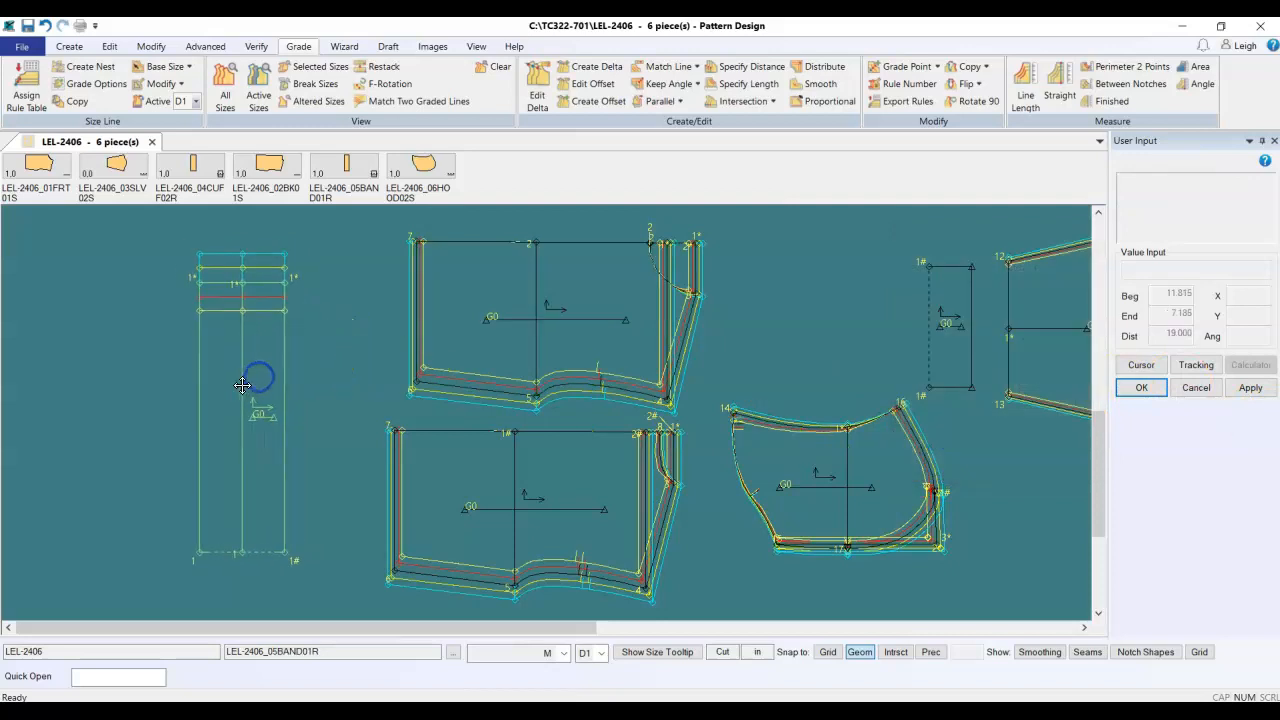
Step: Place the cuff piece beside the opening edge of the sleeve piece
scroll(229, 375, down, 2)
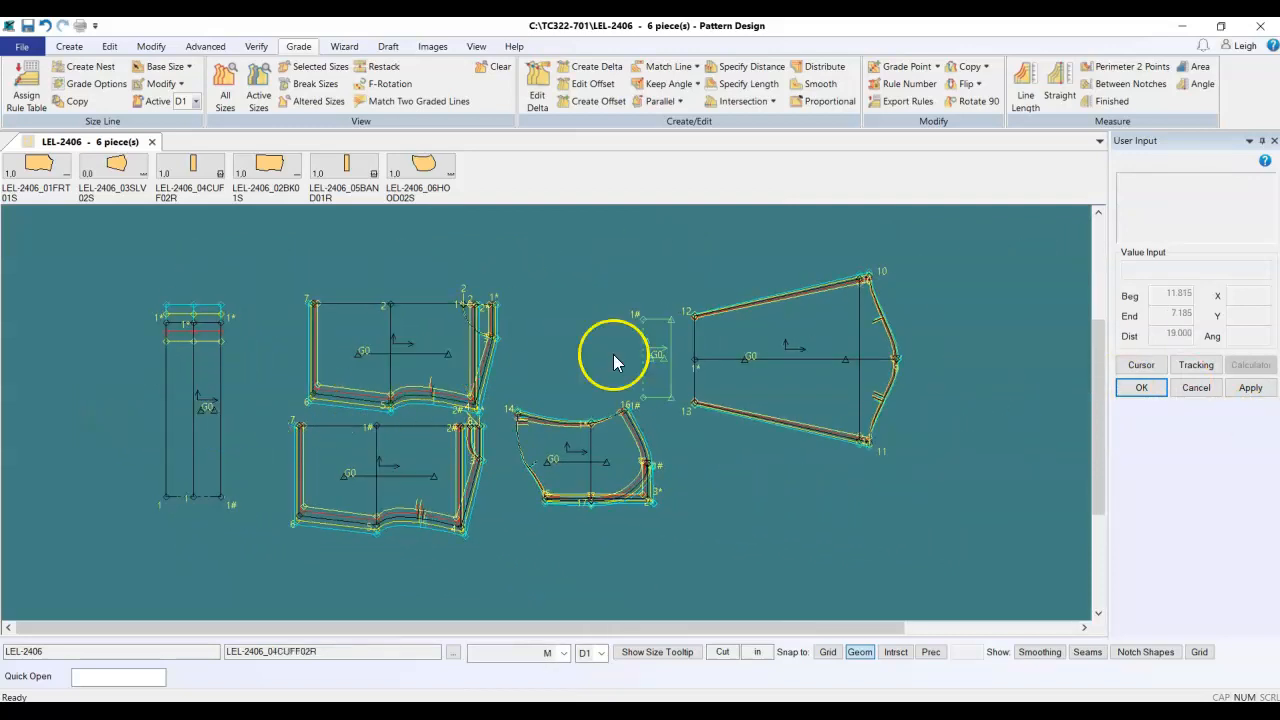
scroll(660, 318, up, 3)
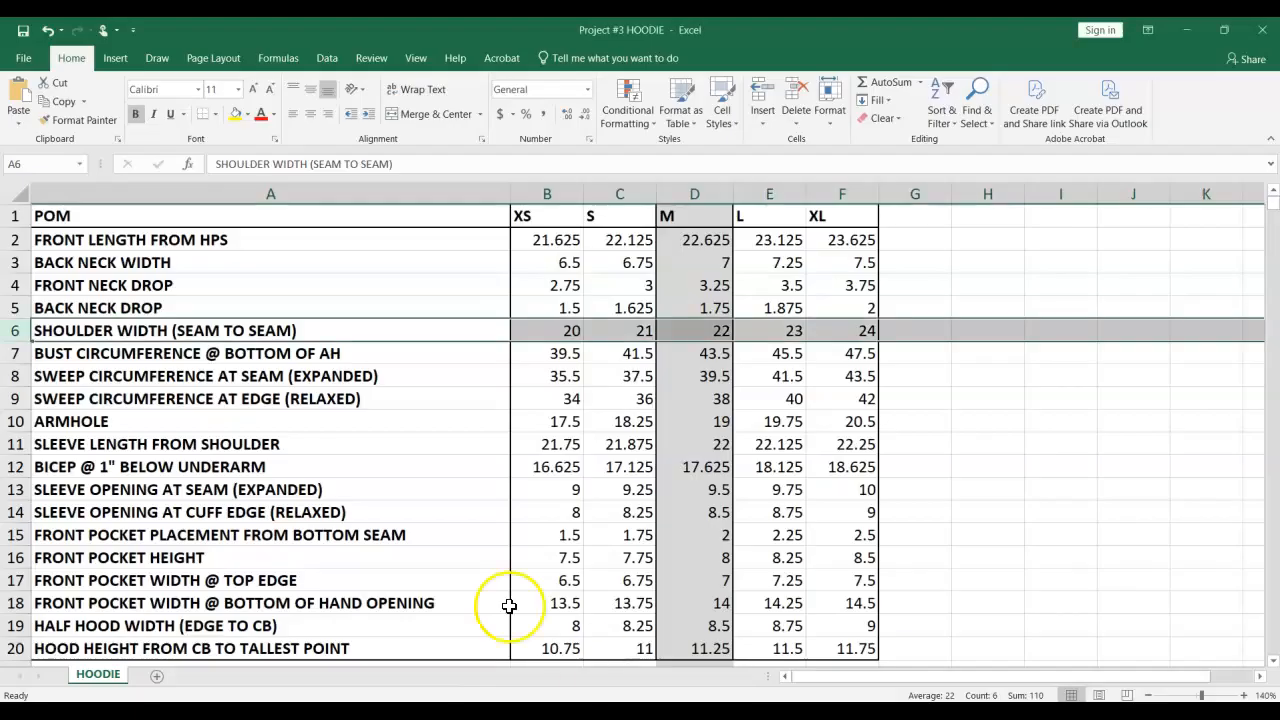
scroll(510, 600, down, 1)
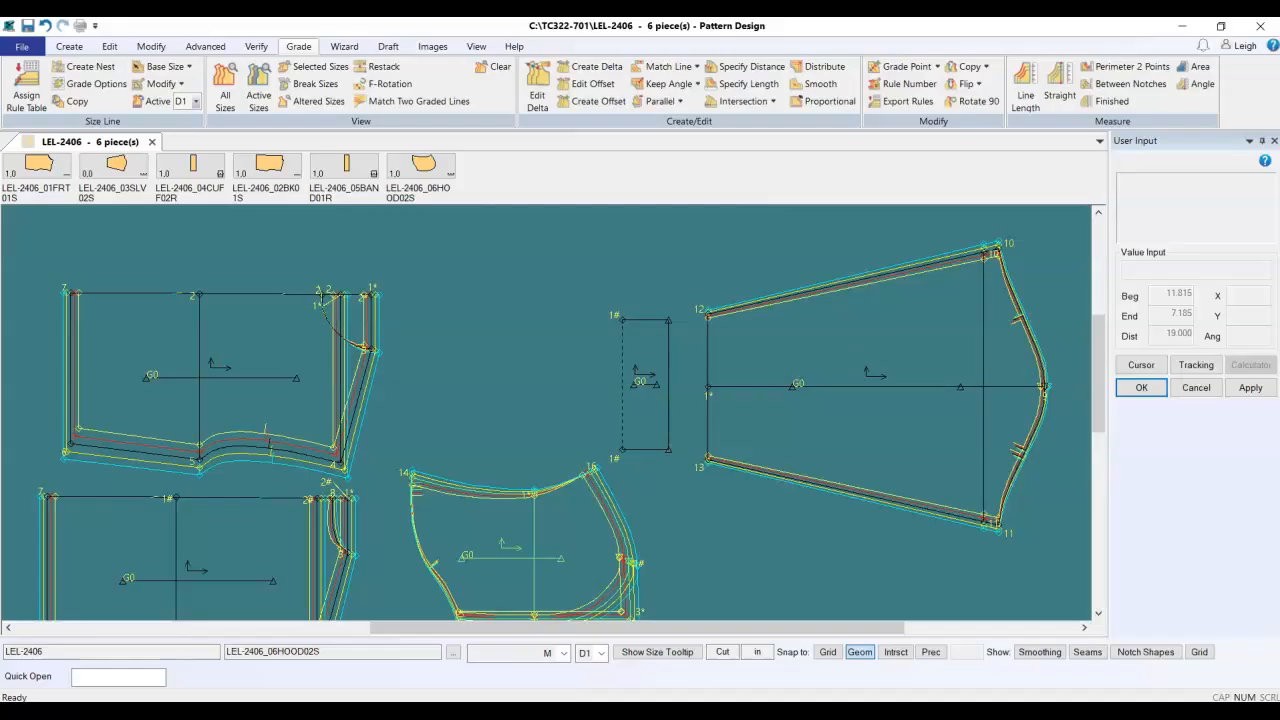
click(655, 360)
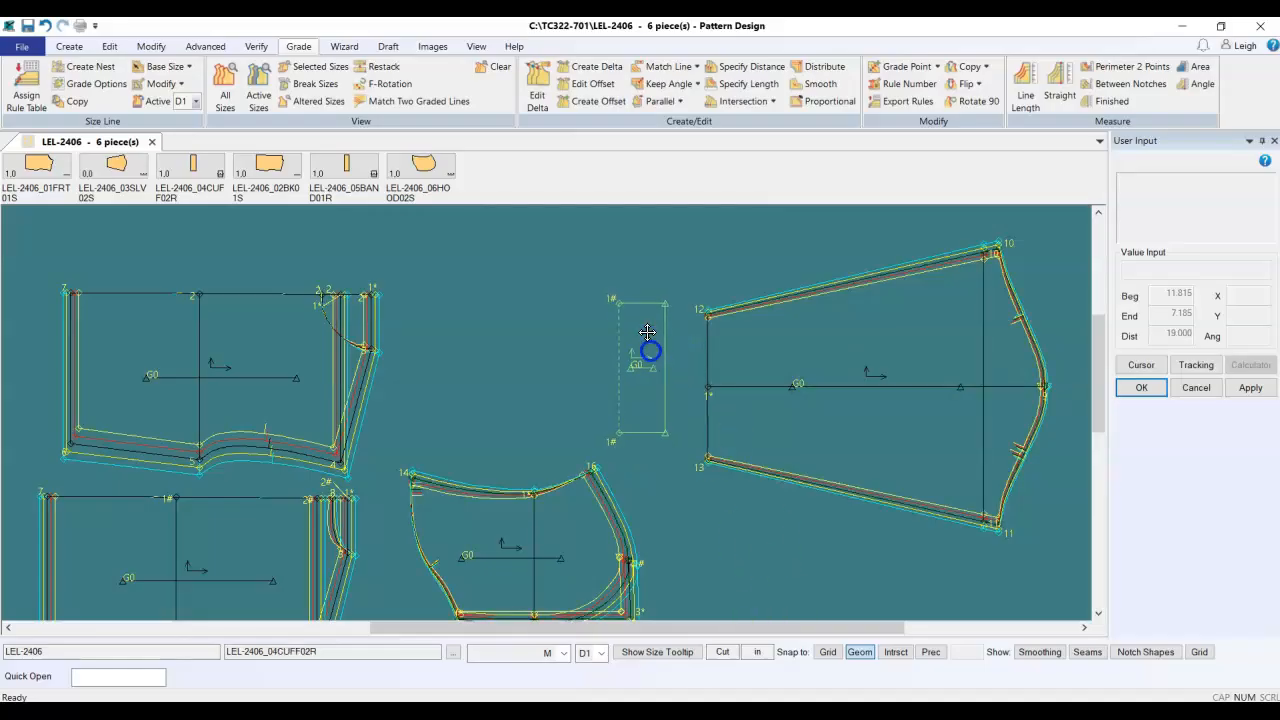
scroll(667, 328, up, 3)
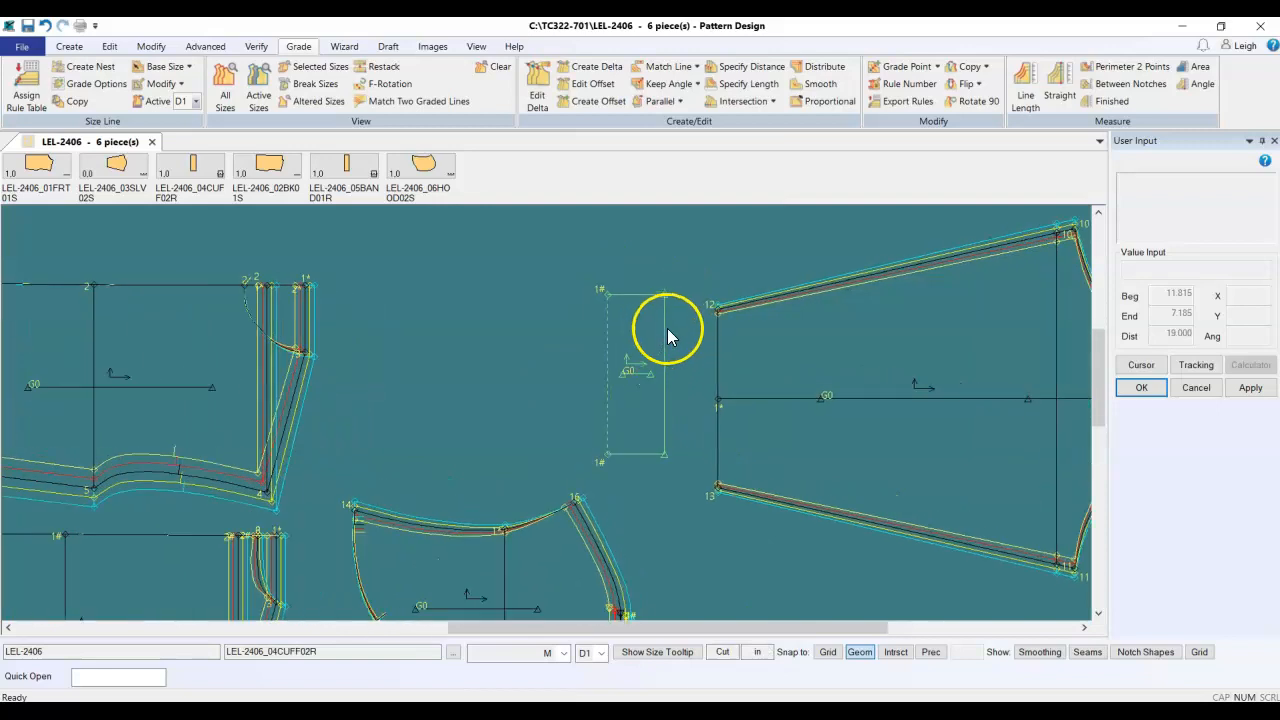
click(748, 303)
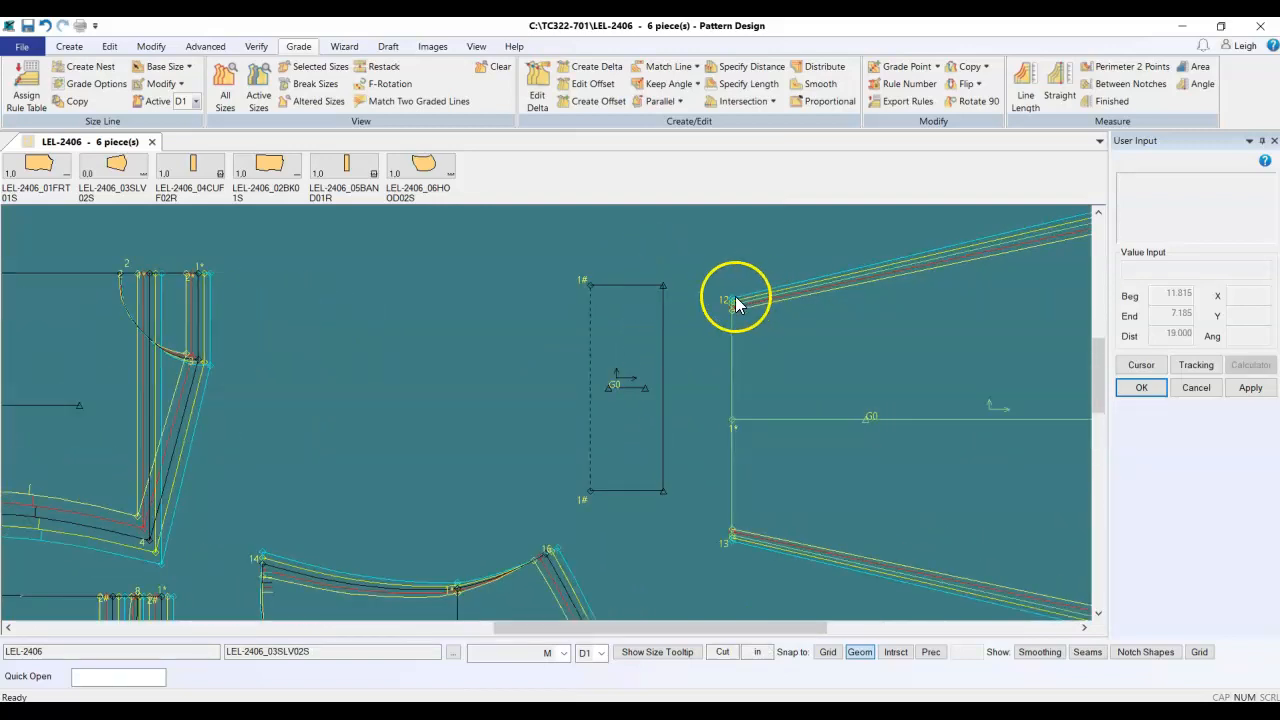
drag(646, 429, 664, 452)
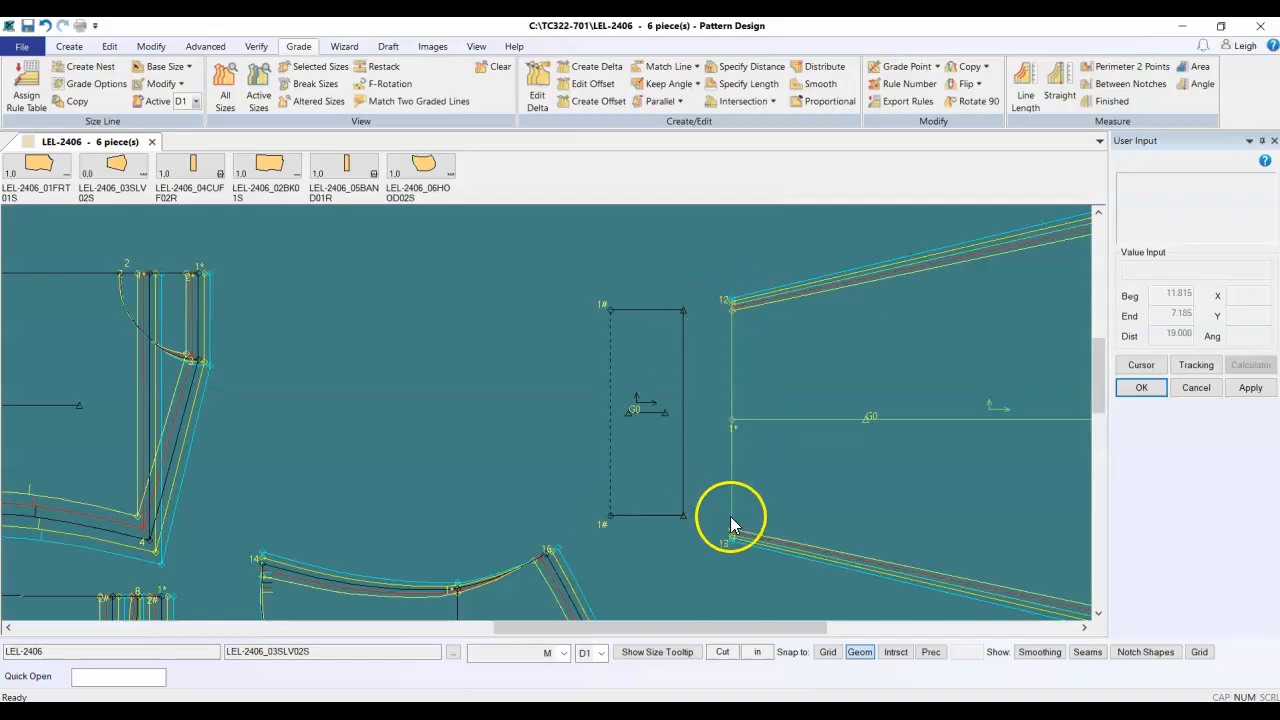
Step: Review the delta values of grade points 12 and 13 at the sleeve opening
click(538, 85)
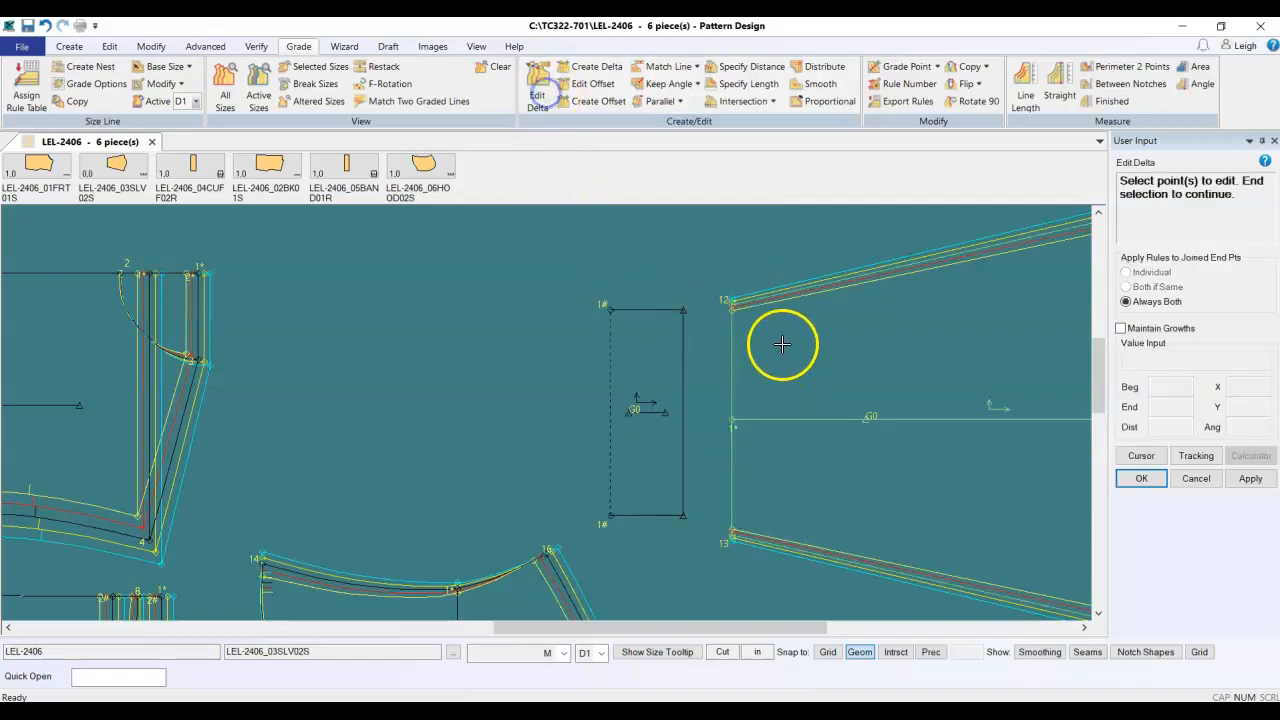
click(731, 303)
right_click(725, 309)
click(725, 309)
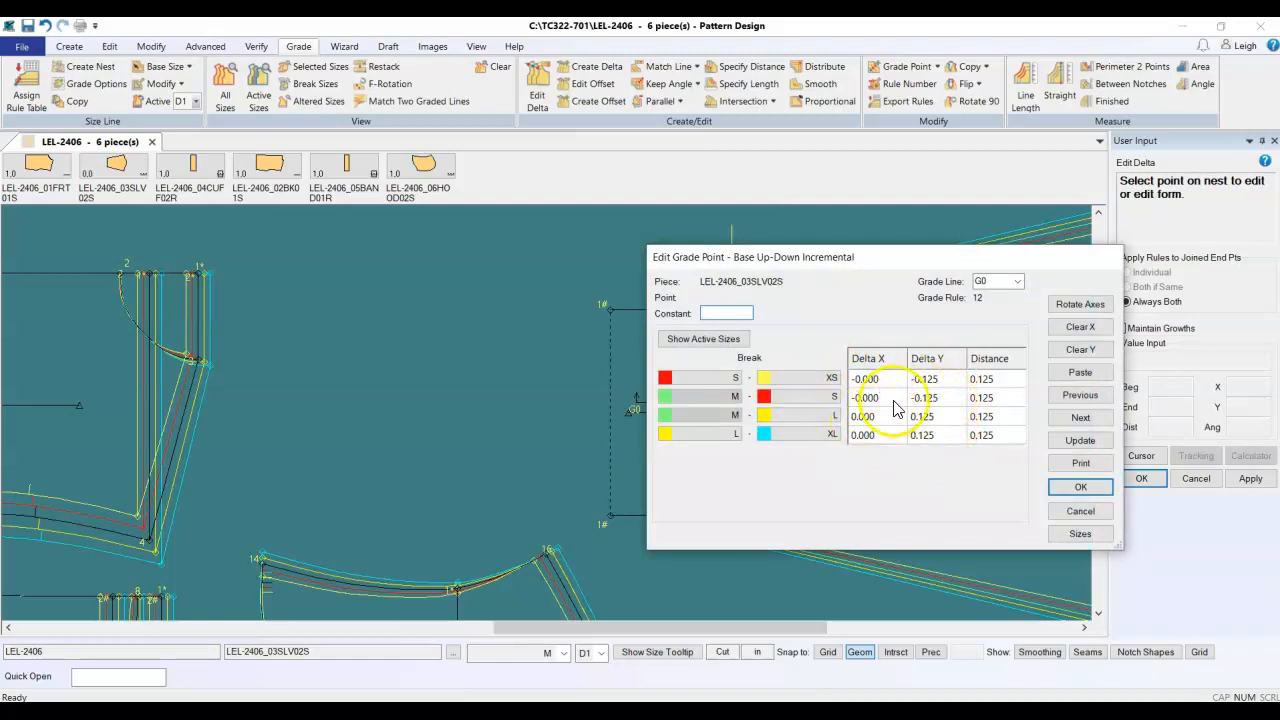
click(1058, 488)
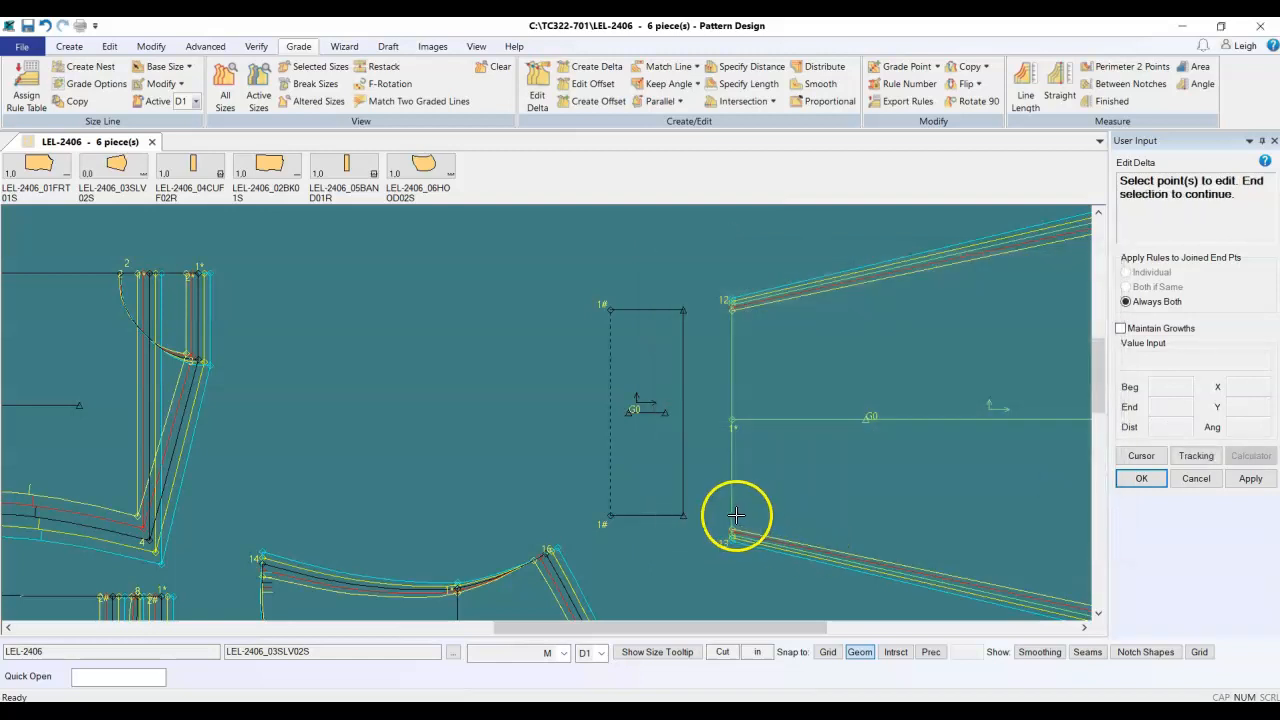
right_click(754, 507)
click(758, 511)
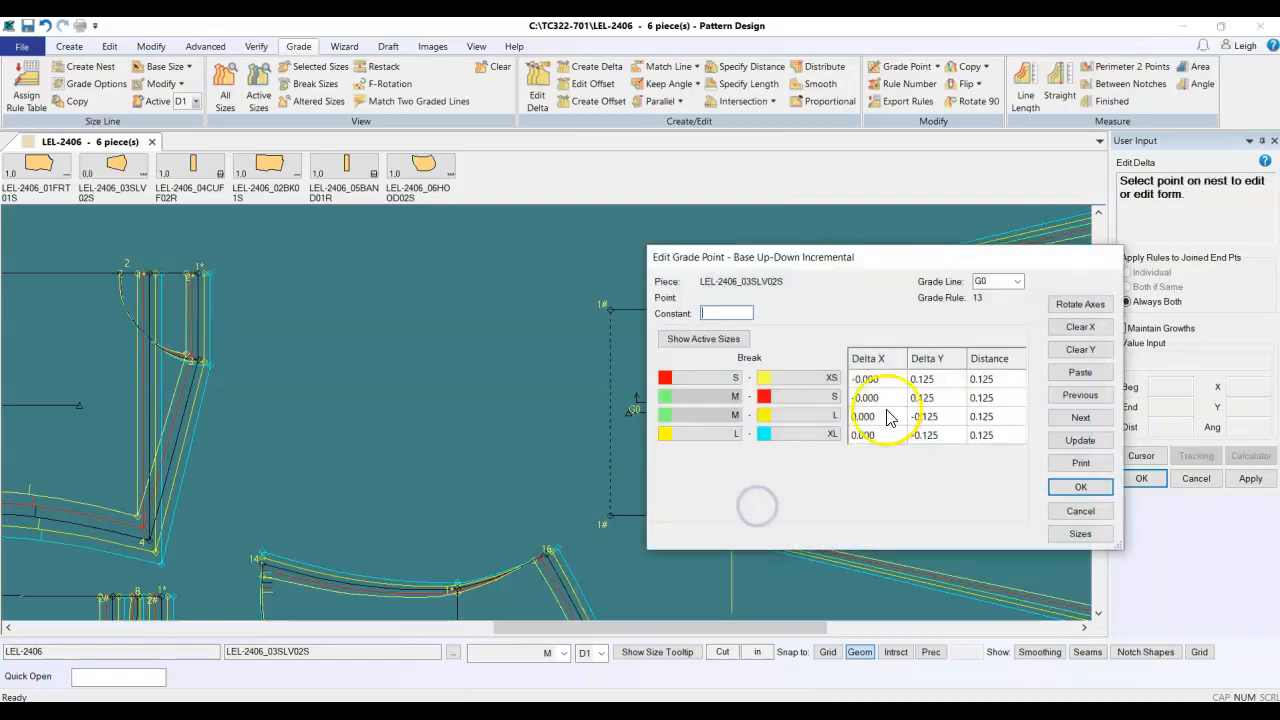
click(1081, 488)
Step: Copy the grade rule from sleeve point 12 to the cuff's two upper corners
click(955, 66)
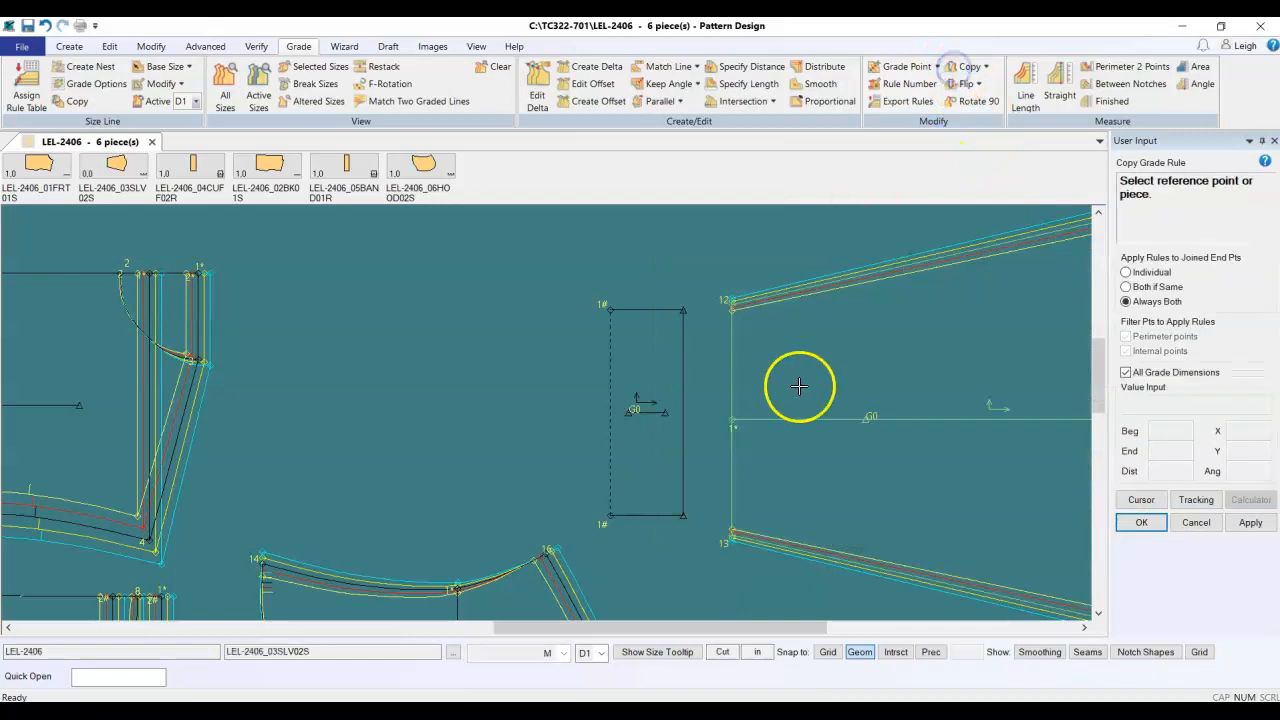
click(730, 302)
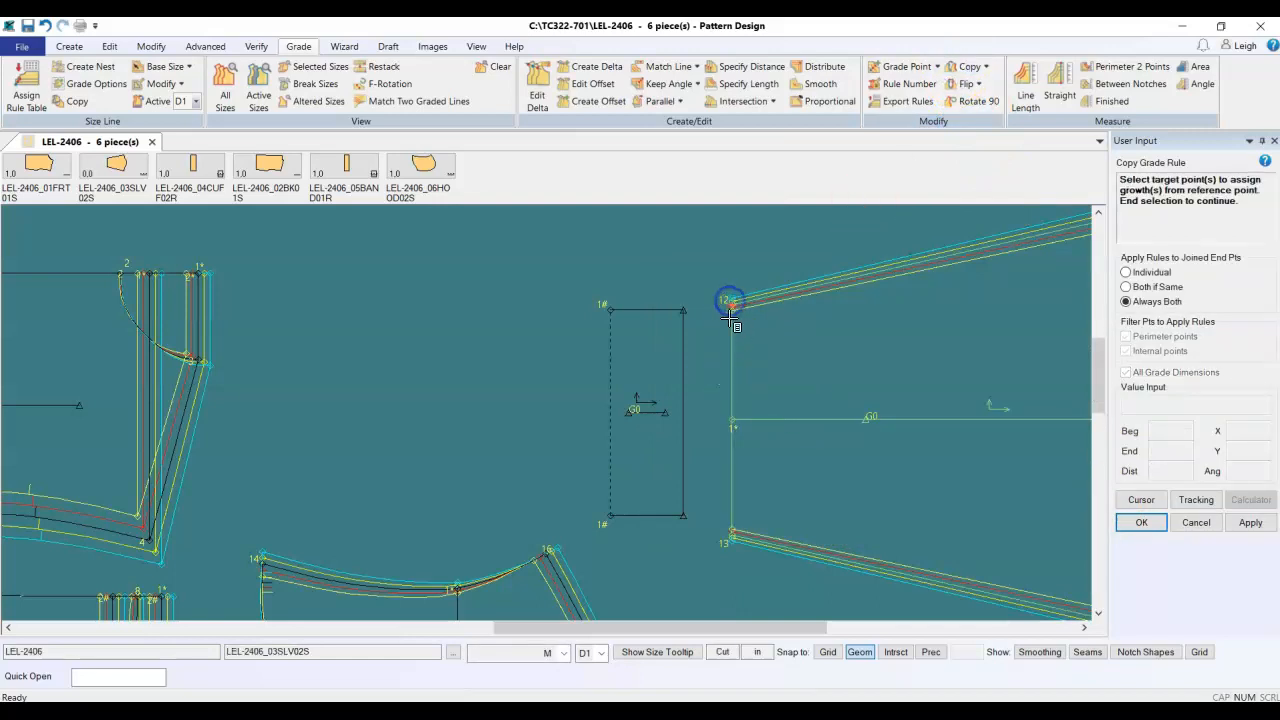
click(680, 309)
click(605, 312)
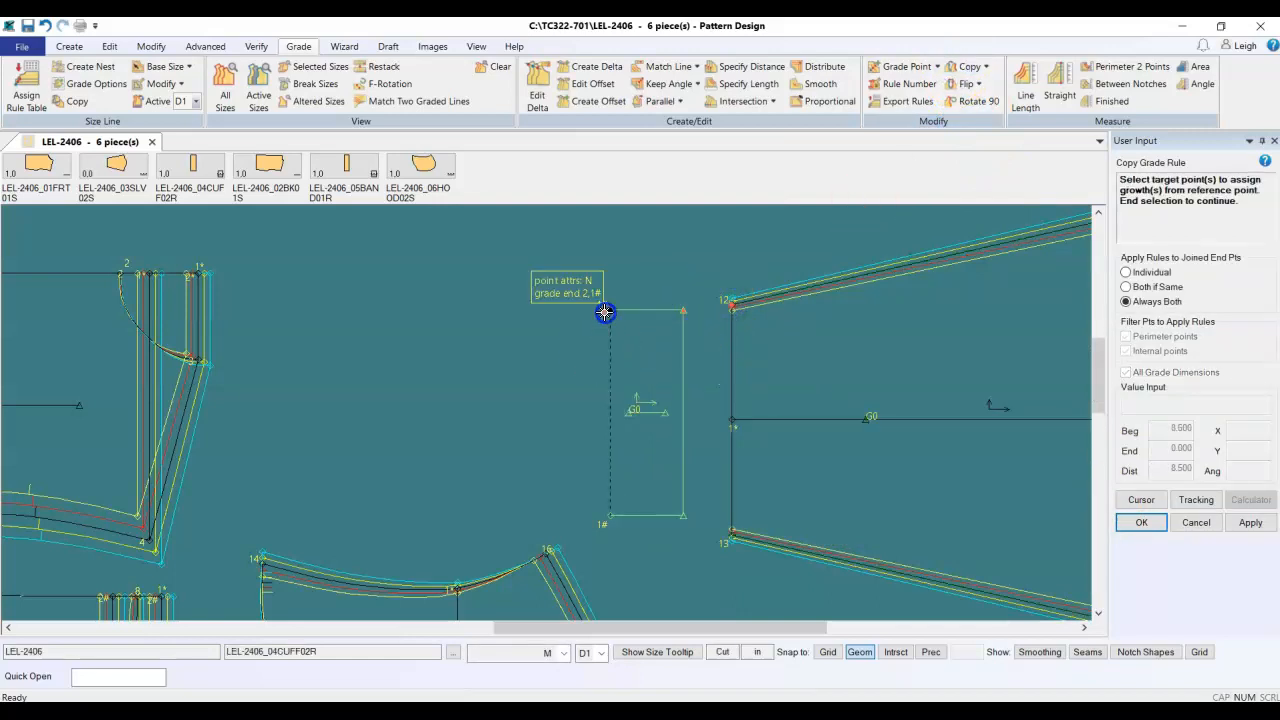
right_click(606, 307)
click(652, 354)
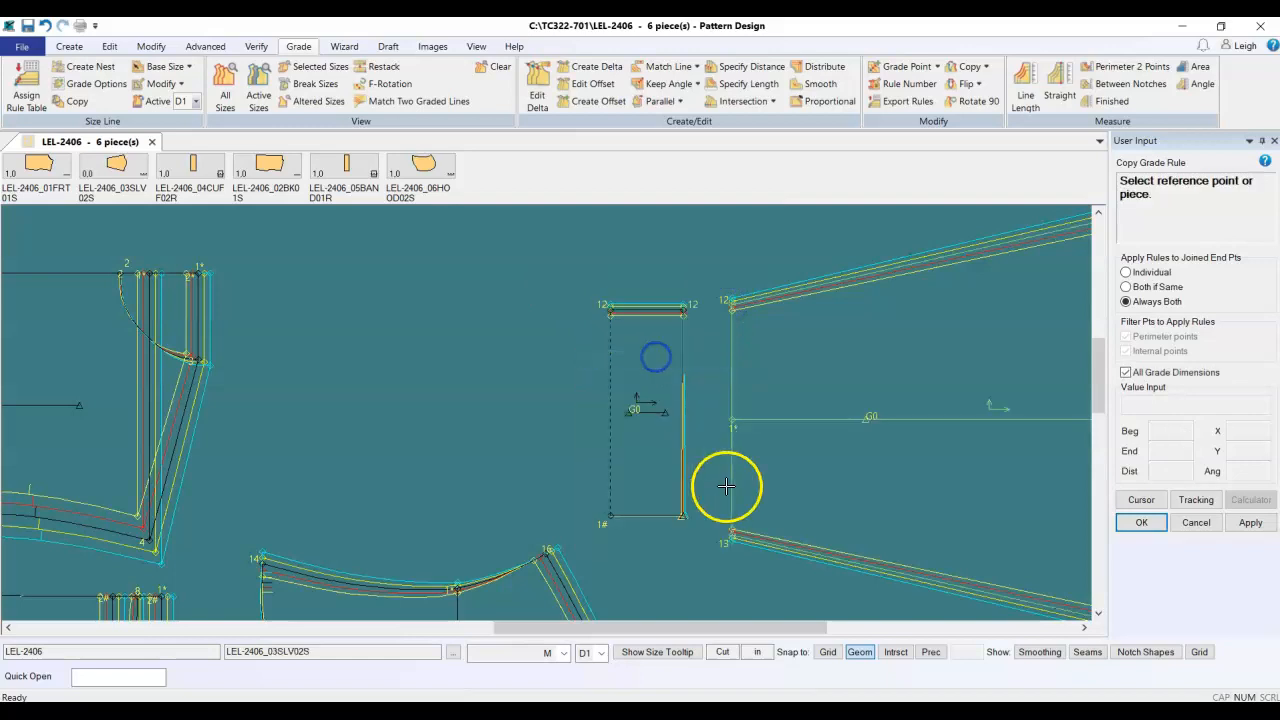
Step: Copy the grade rule from sleeve point 13 to the cuff's two lower corners
click(735, 536)
click(609, 509)
right_click(651, 491)
click(646, 486)
right_click(657, 586)
click(659, 586)
click(905, 83)
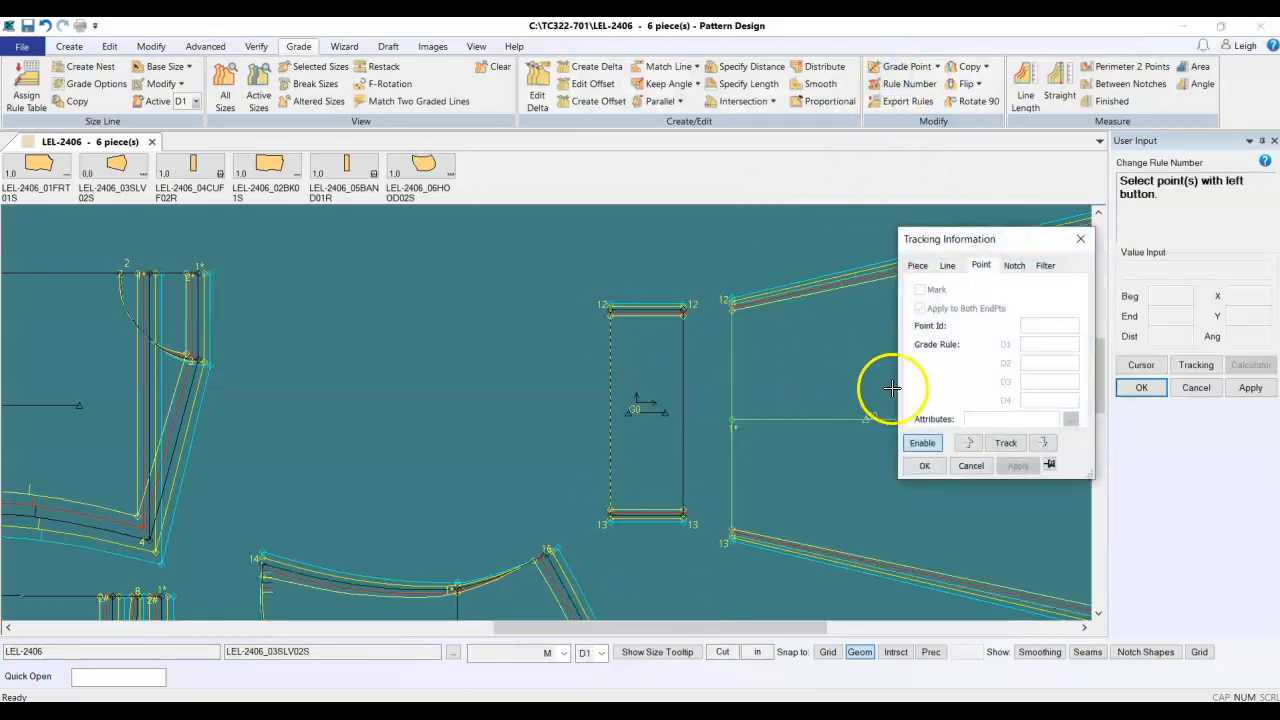
click(970, 465)
Step: Move the back piece and the front piece slightly to rearrange them in the work area
scroll(627, 511, down, 4)
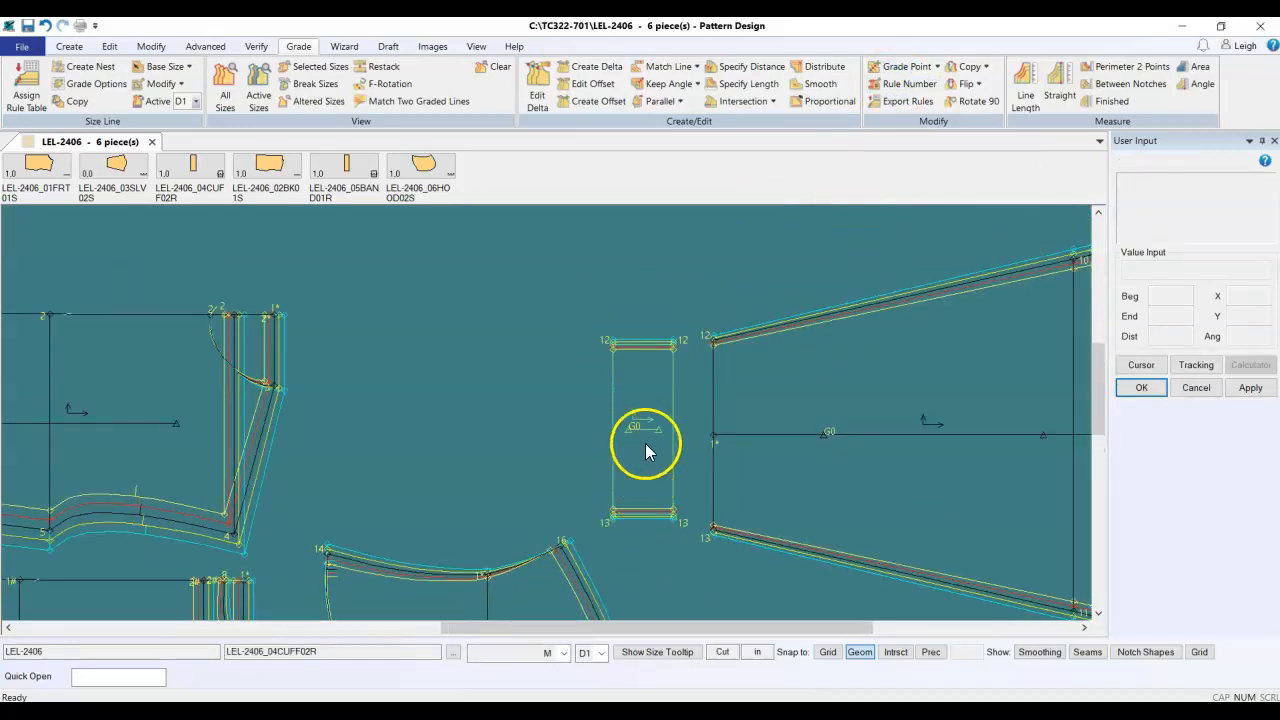
scroll(366, 523, up, 4)
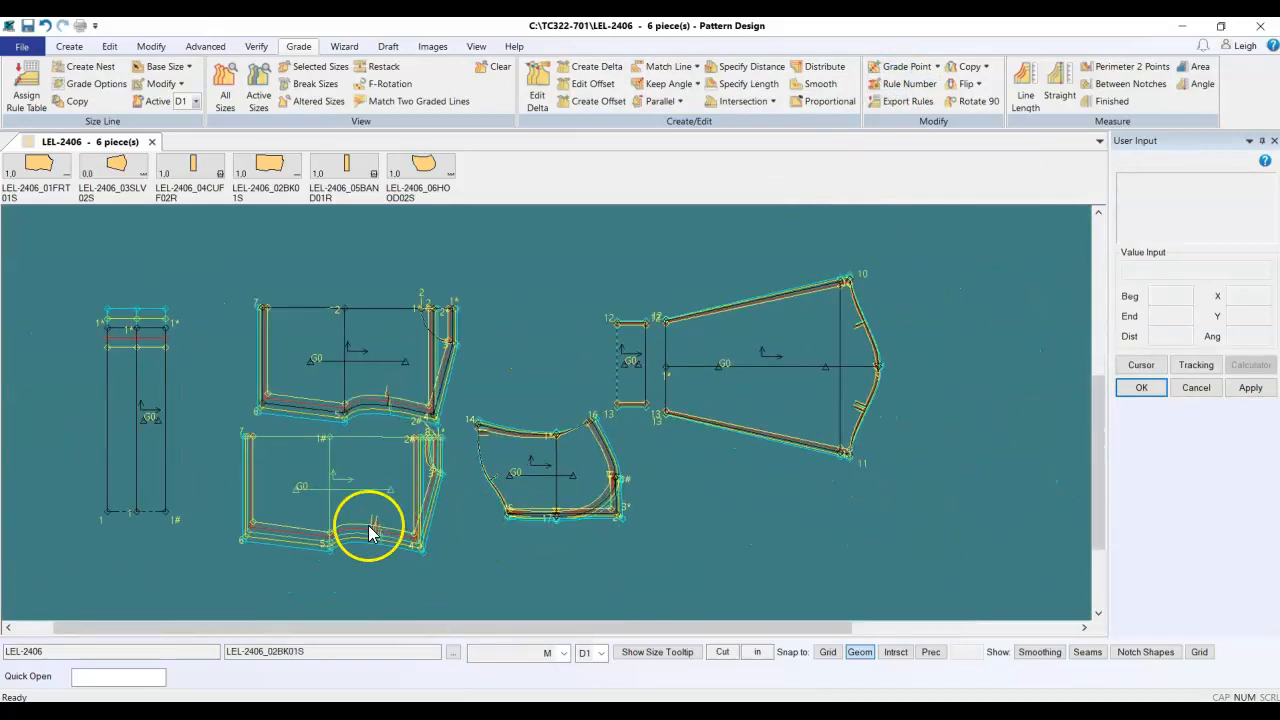
scroll(128, 492, down, 2)
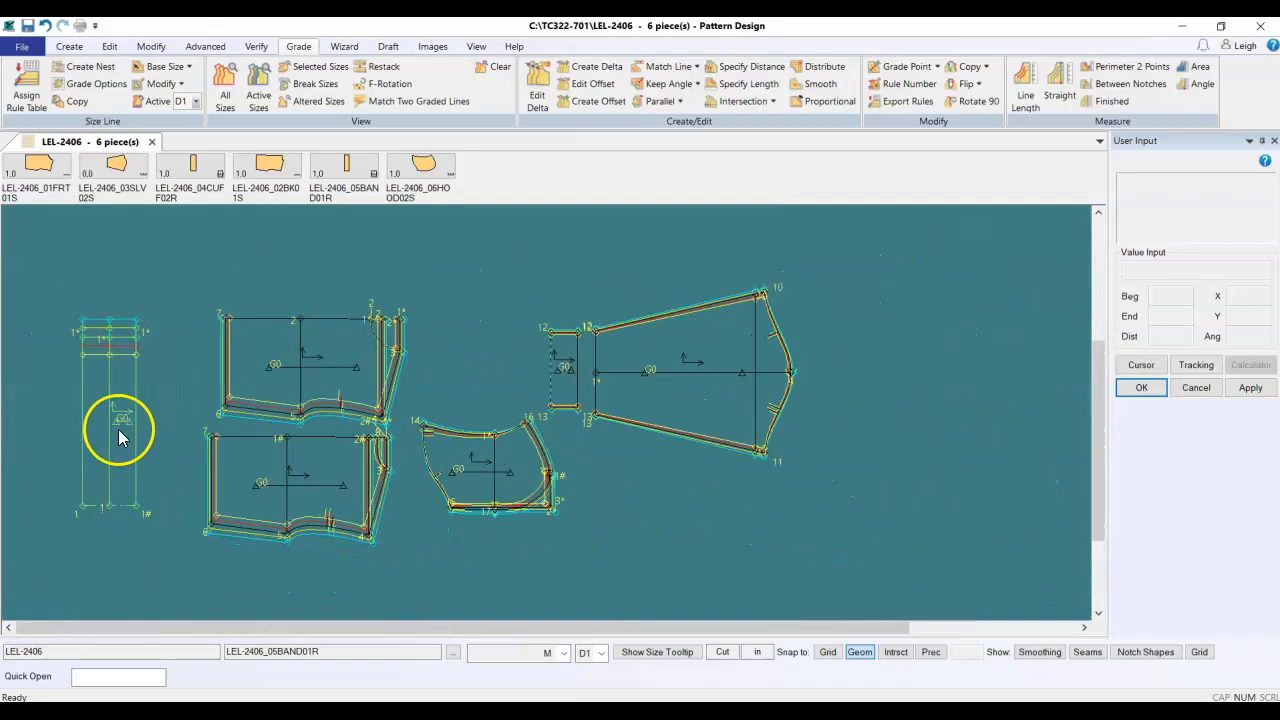
click(277, 491)
drag(278, 492, 289, 516)
drag(301, 369, 292, 362)
Step: Clear the graded nest to display only the base size and hide the grade rule numbers
scroll(194, 292, up, 5)
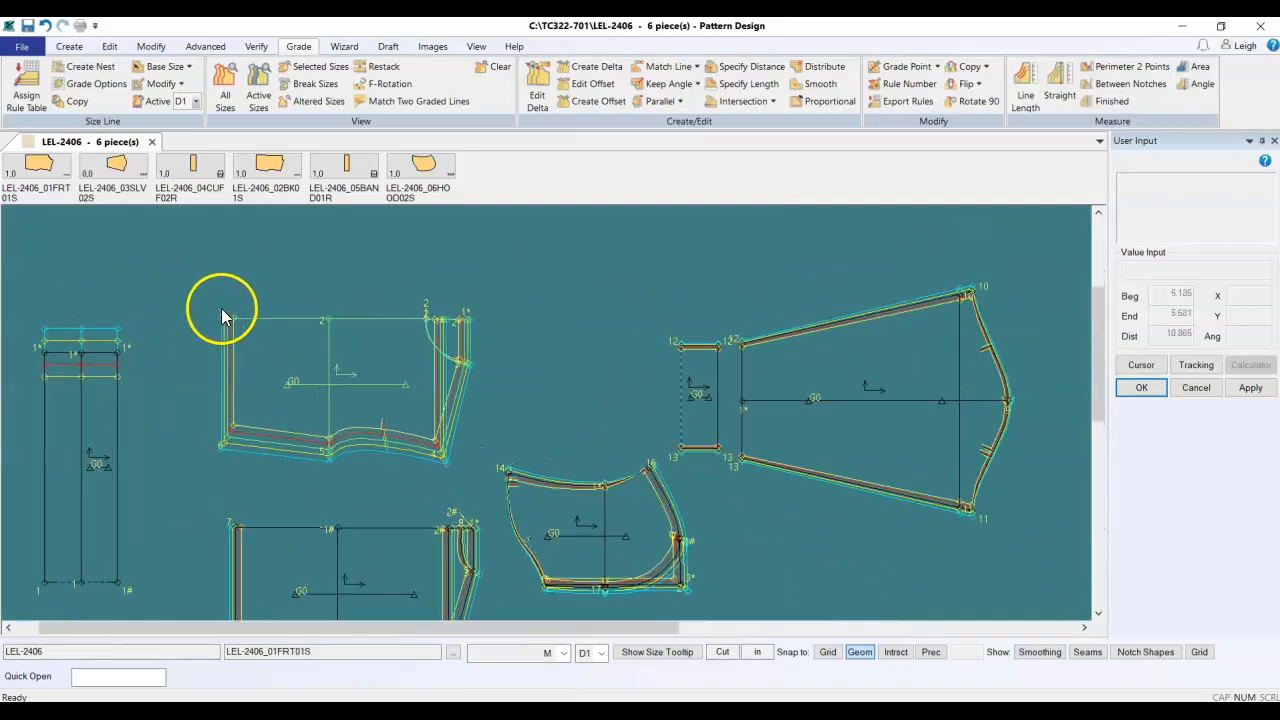
scroll(253, 323, up, 2)
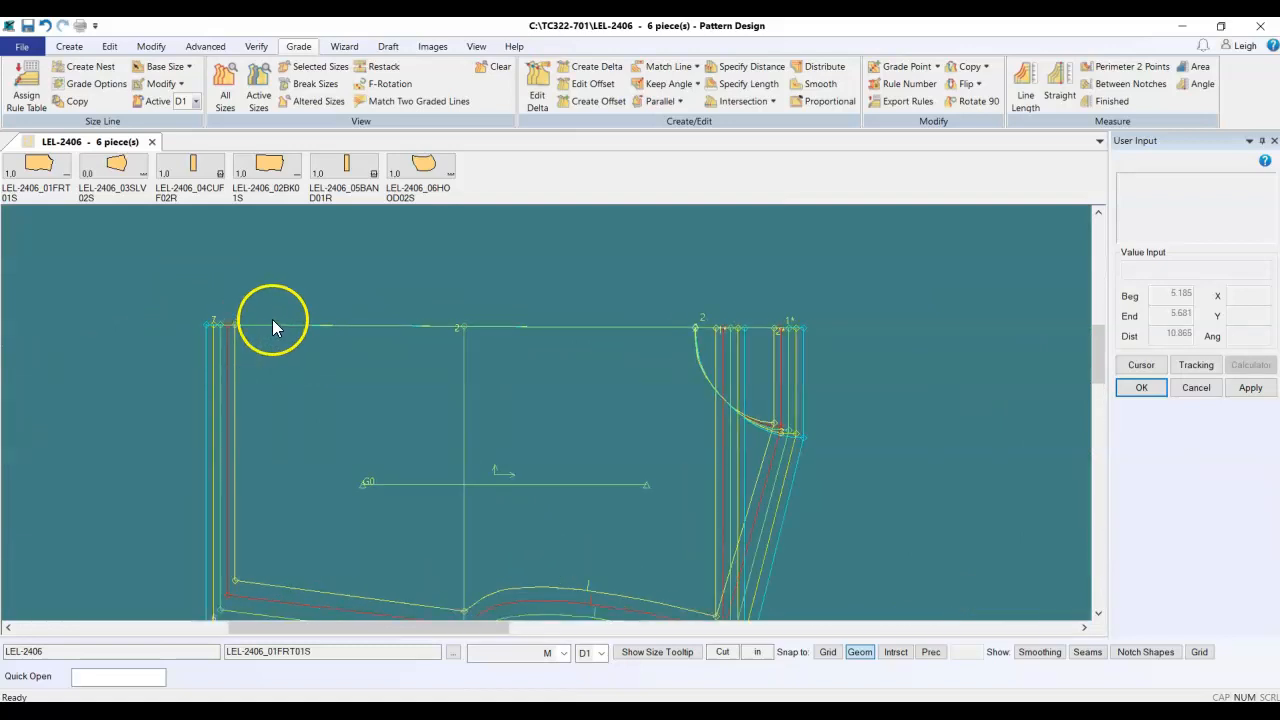
key(F5)
scroll(482, 330, down, 1)
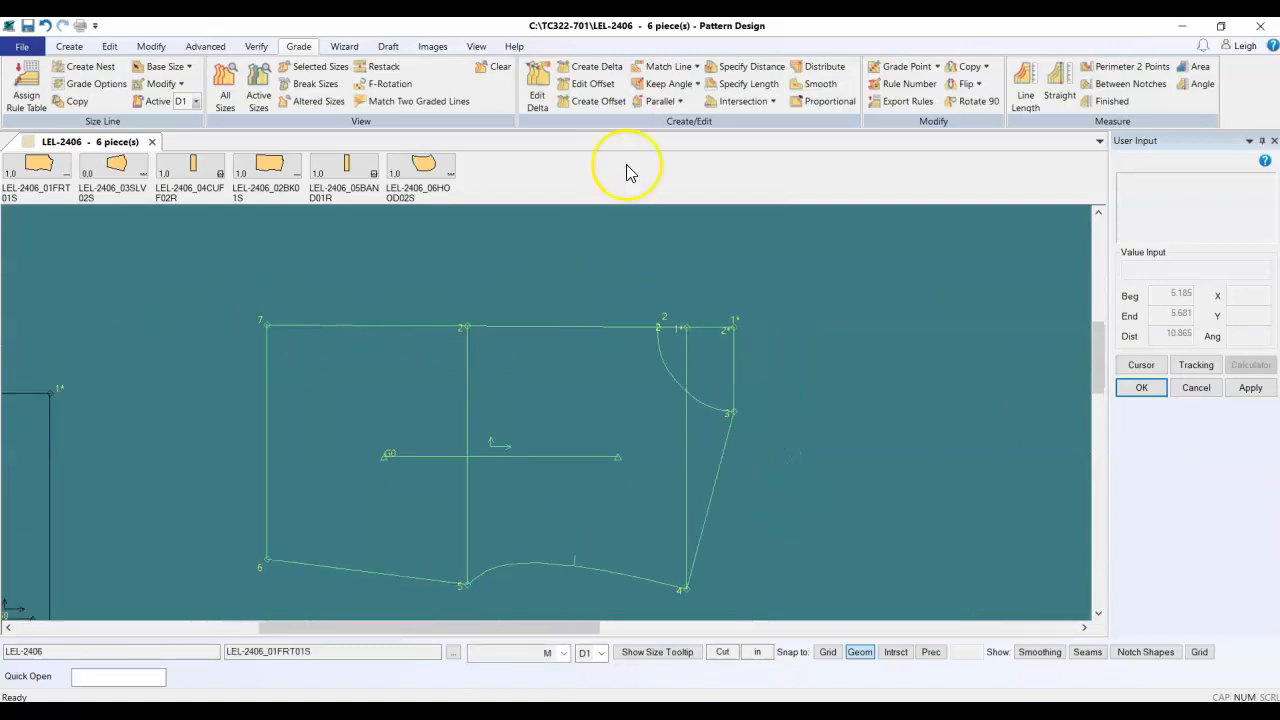
click(476, 46)
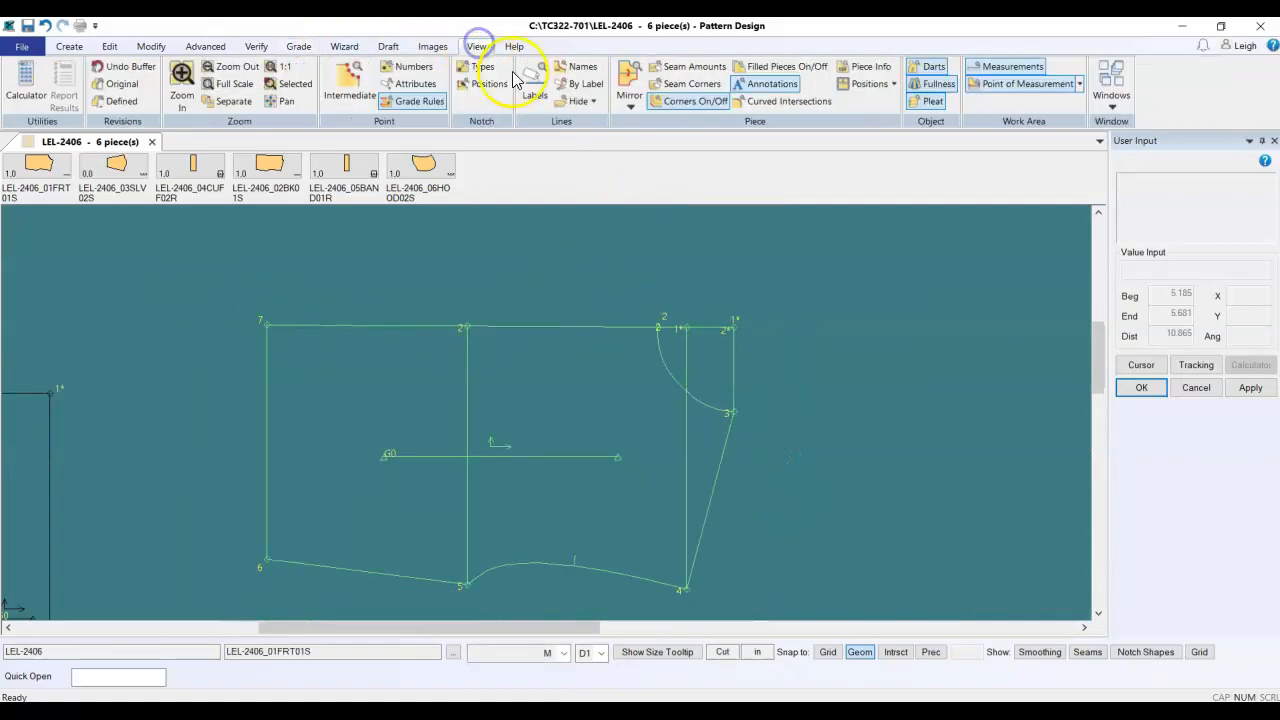
click(413, 104)
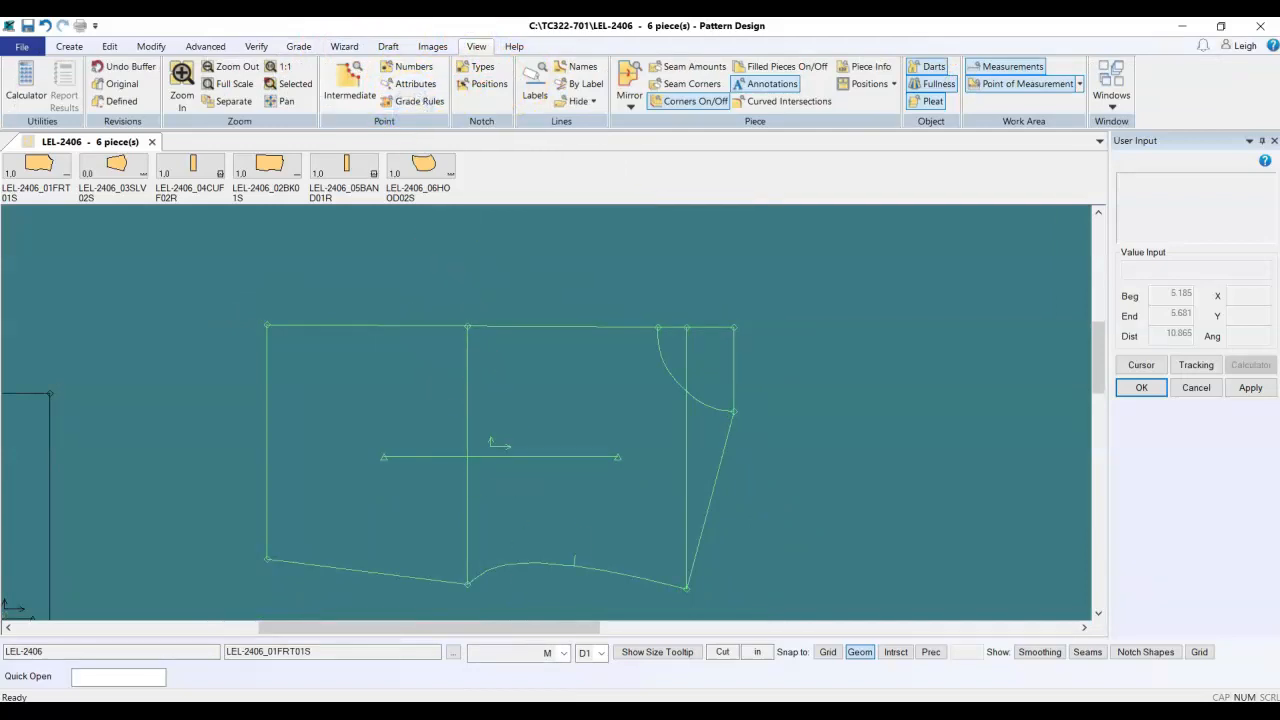
Step: Examine the front pocket measurements in the Excel spec chart and the kangaroo pocket sketch in the project PDF, then return to Pattern Design
click(680, 712)
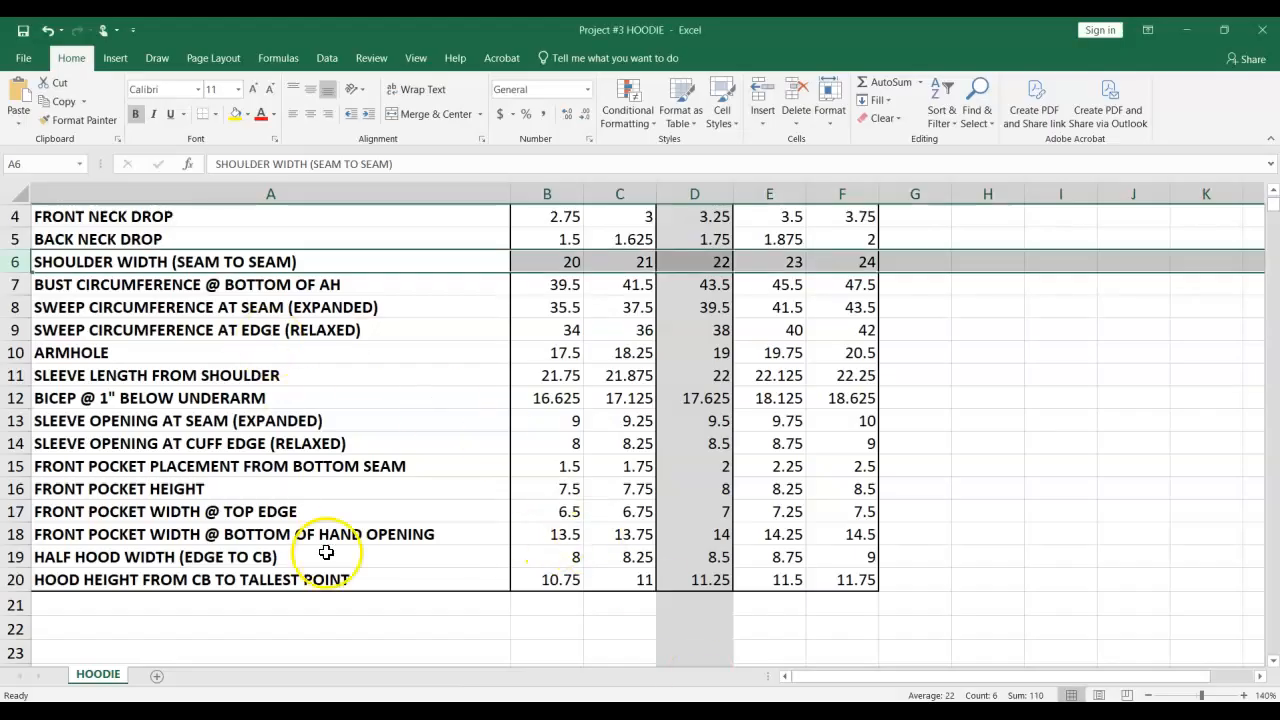
click(56, 465)
click(699, 466)
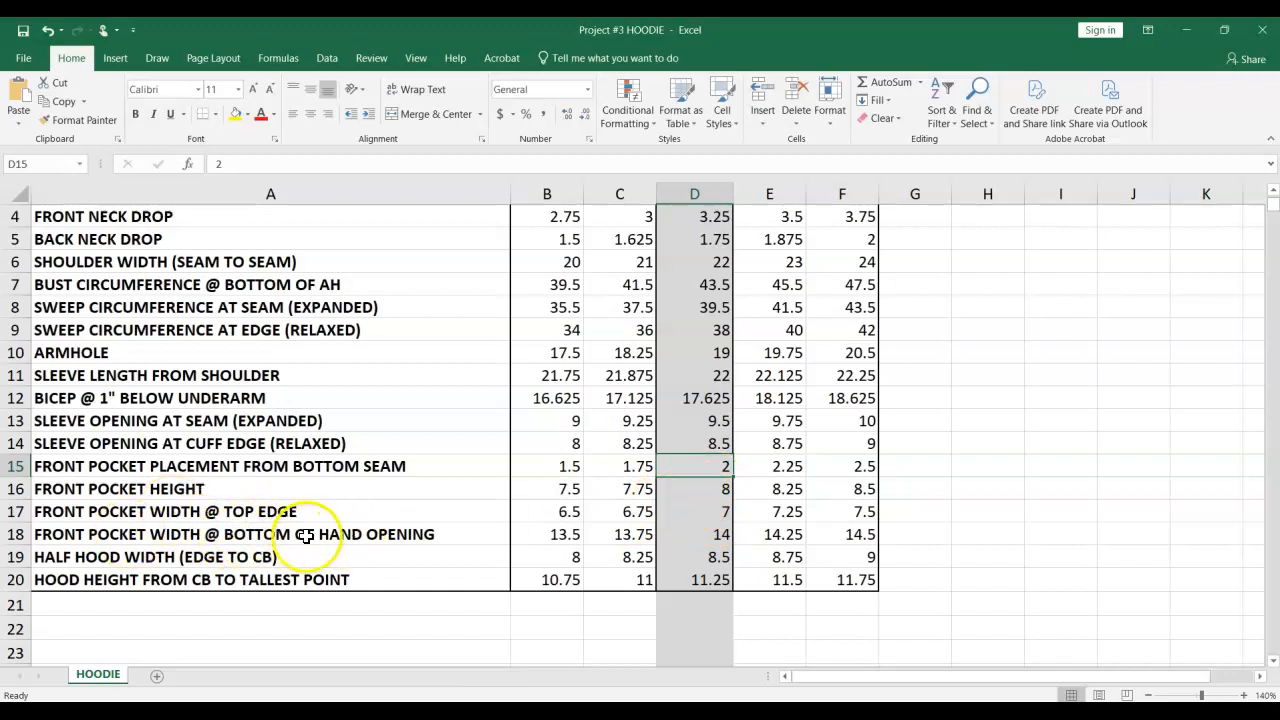
key(alt+Tab)
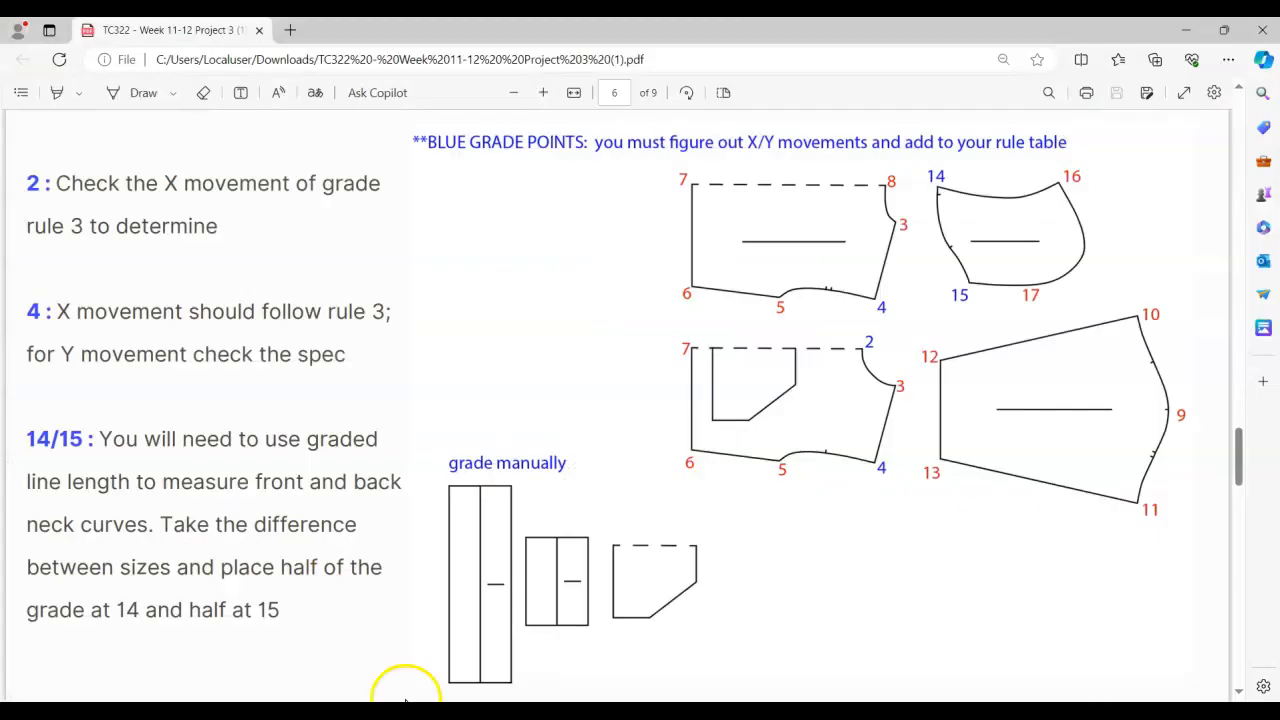
scroll(666, 395, up, 10)
scroll(666, 385, up, 5)
scroll(666, 386, down, 2)
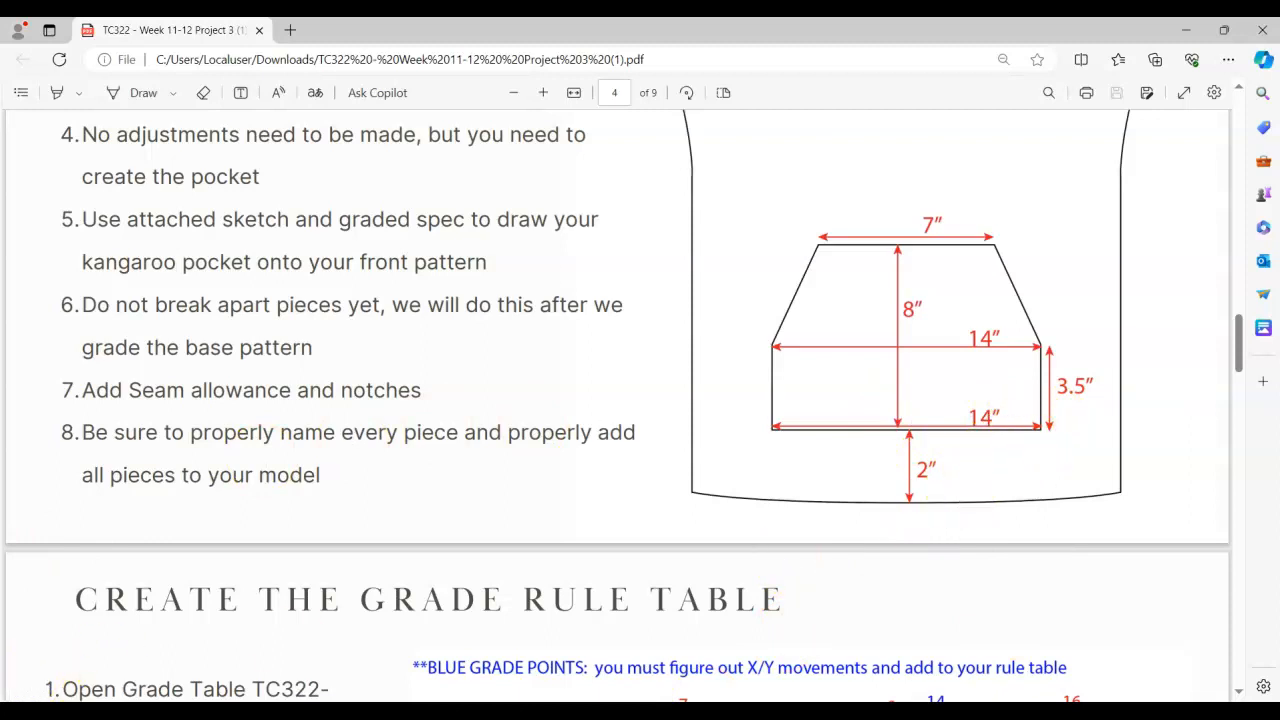
key(alt+Tab)
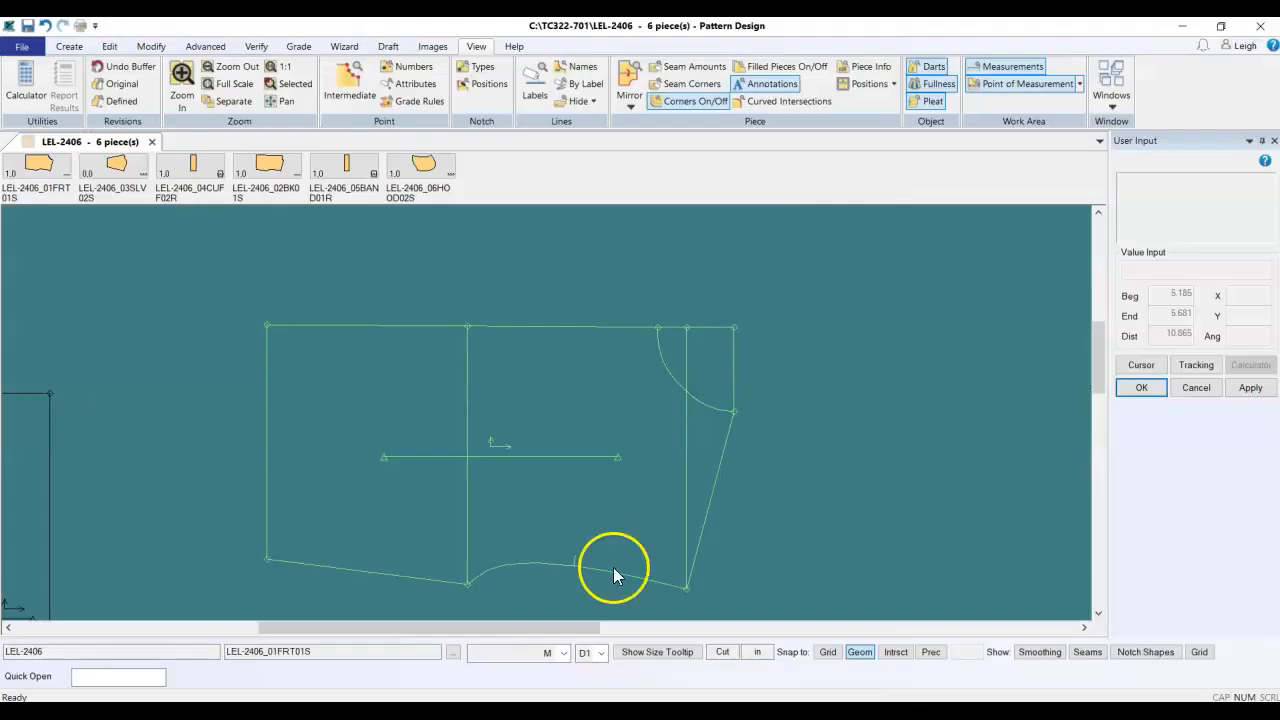
Step: Draw a 7-inch 2-Point line on the front piece, perpendicular to the centre front and starting 2 inches from the hem
click(70, 48)
click(249, 78)
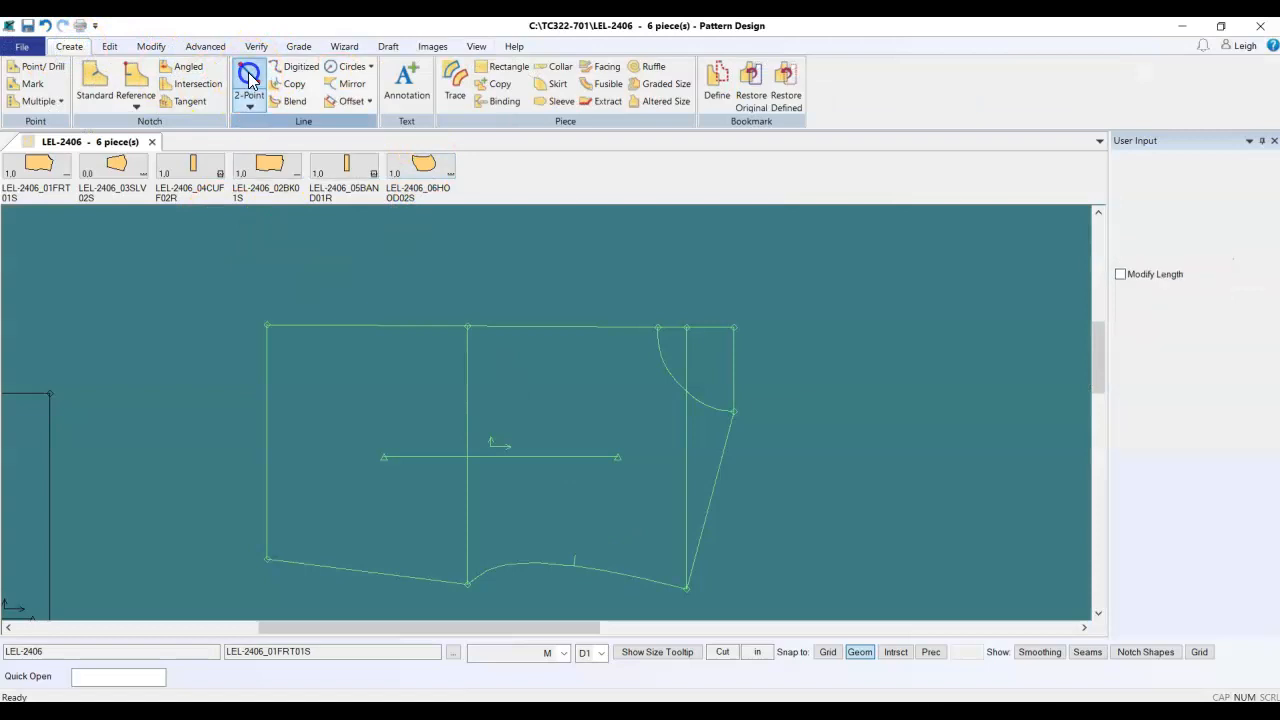
click(313, 326)
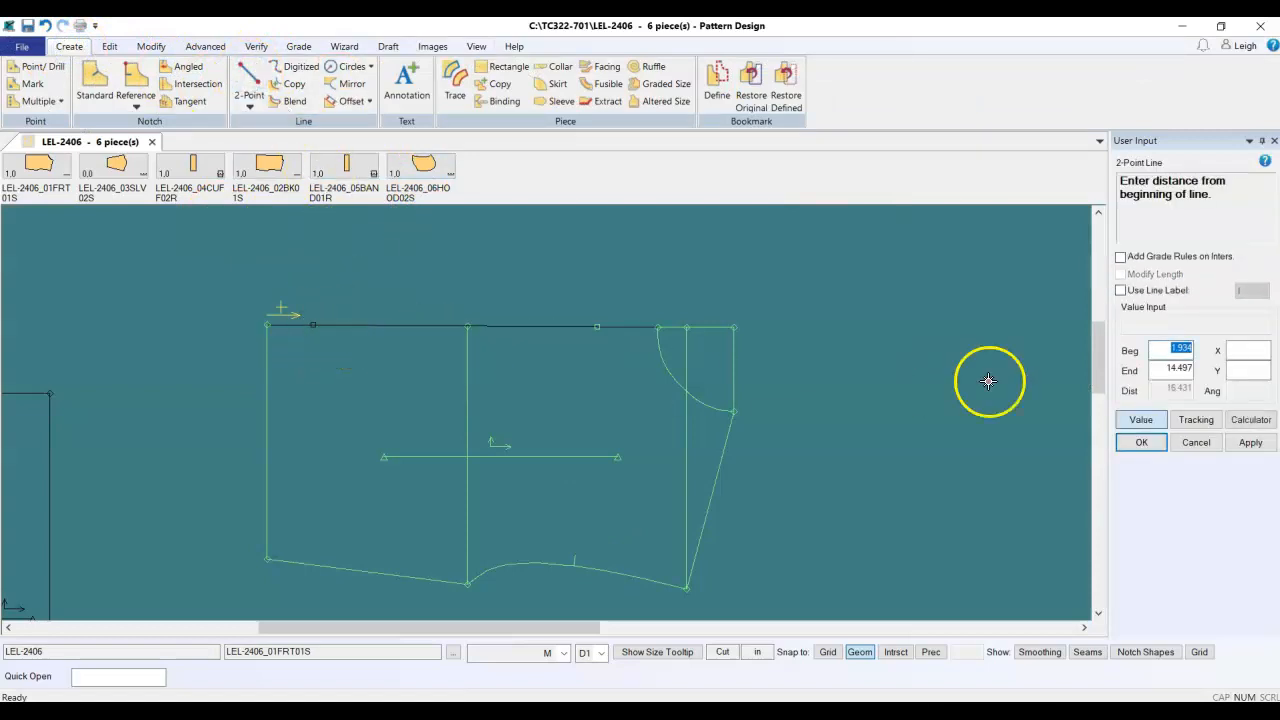
key(Return)
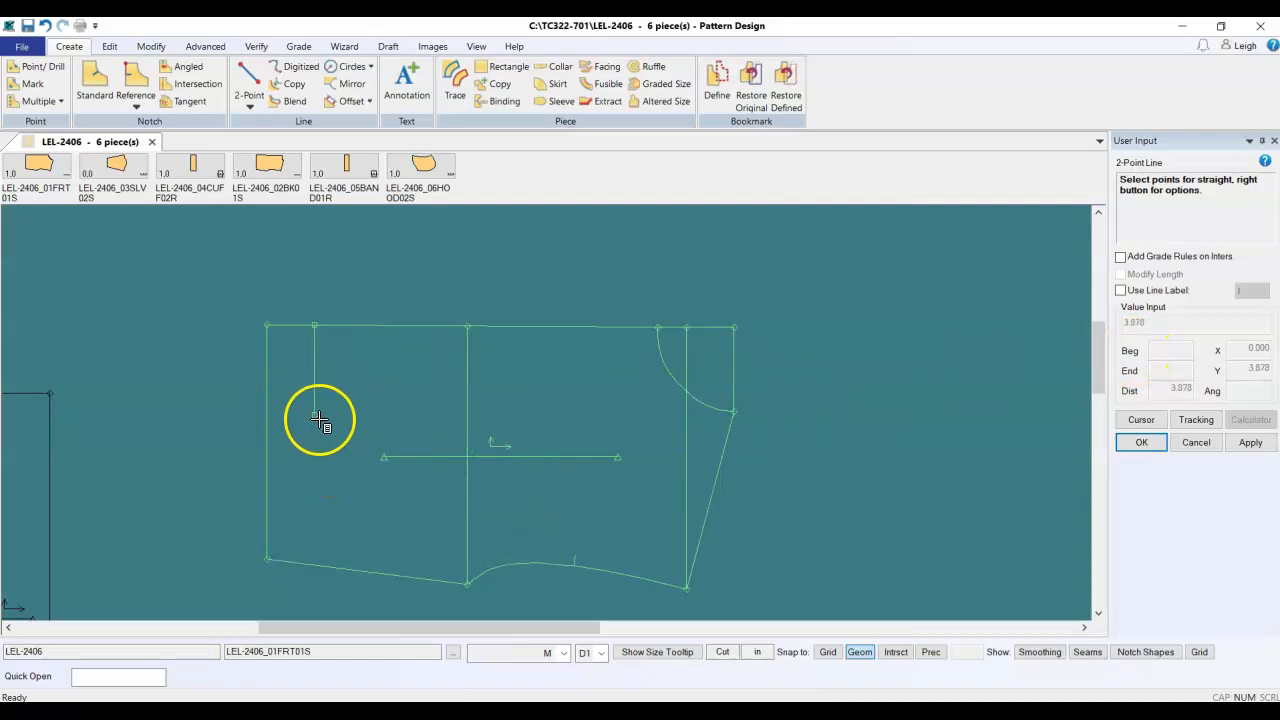
right_click(318, 413)
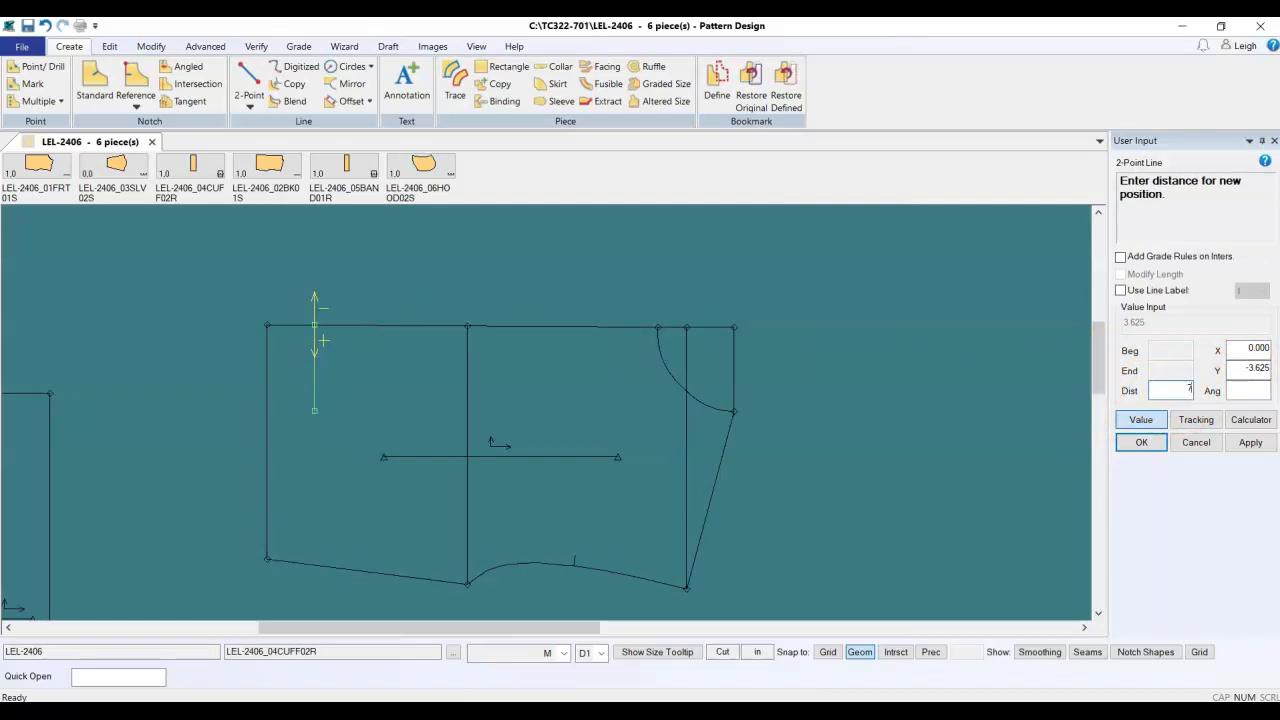
key(Return)
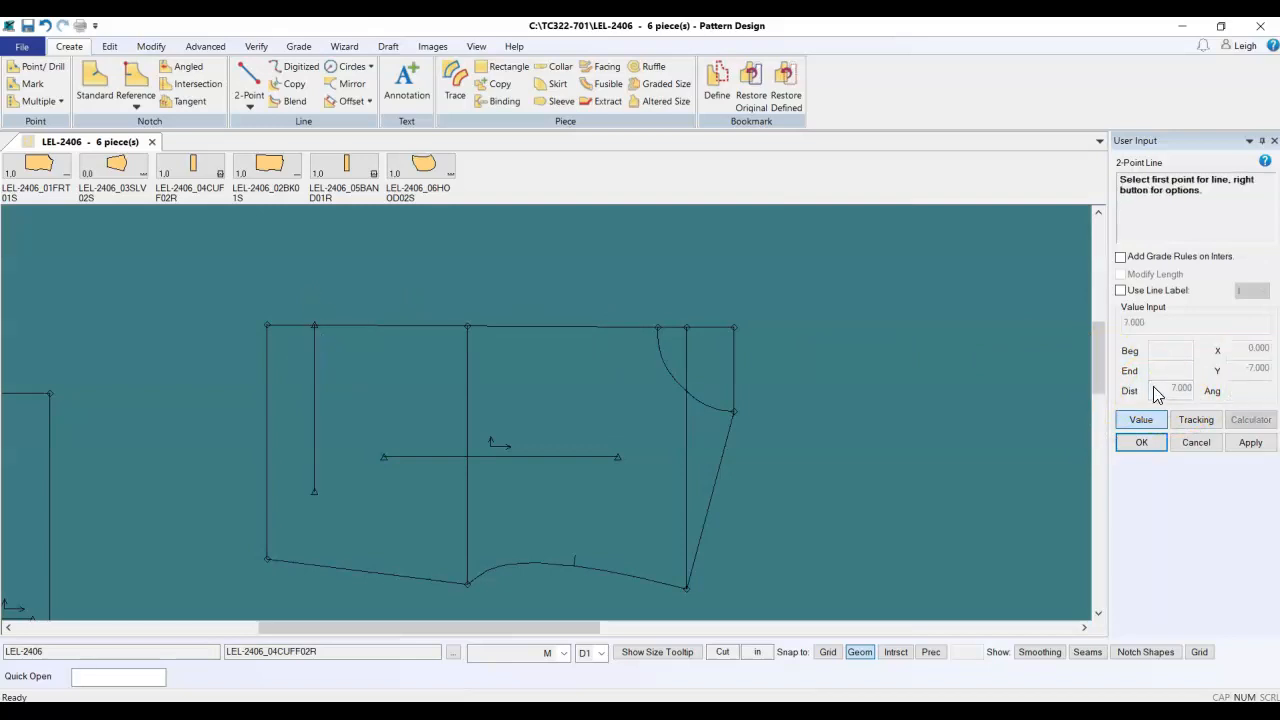
right_click(356, 290)
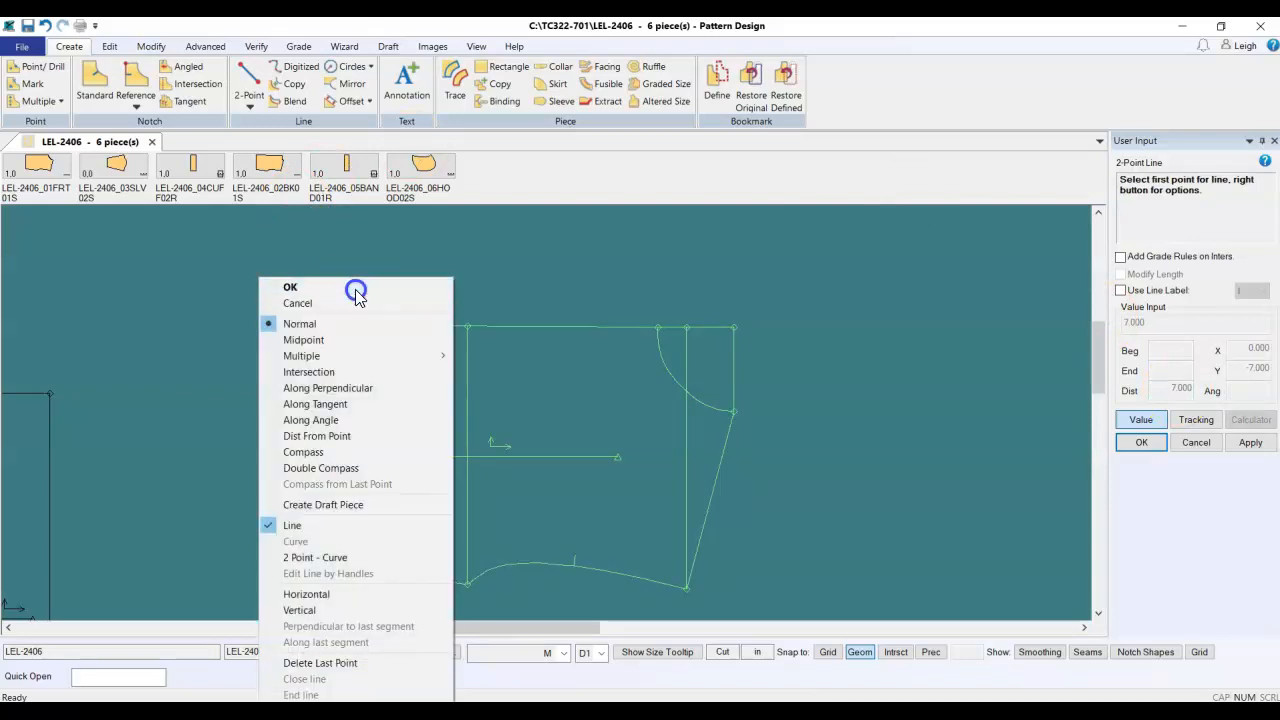
Step: Check the kangaroo pocket dimensions on the sketch in the project PDF
click(350, 288)
click(438, 614)
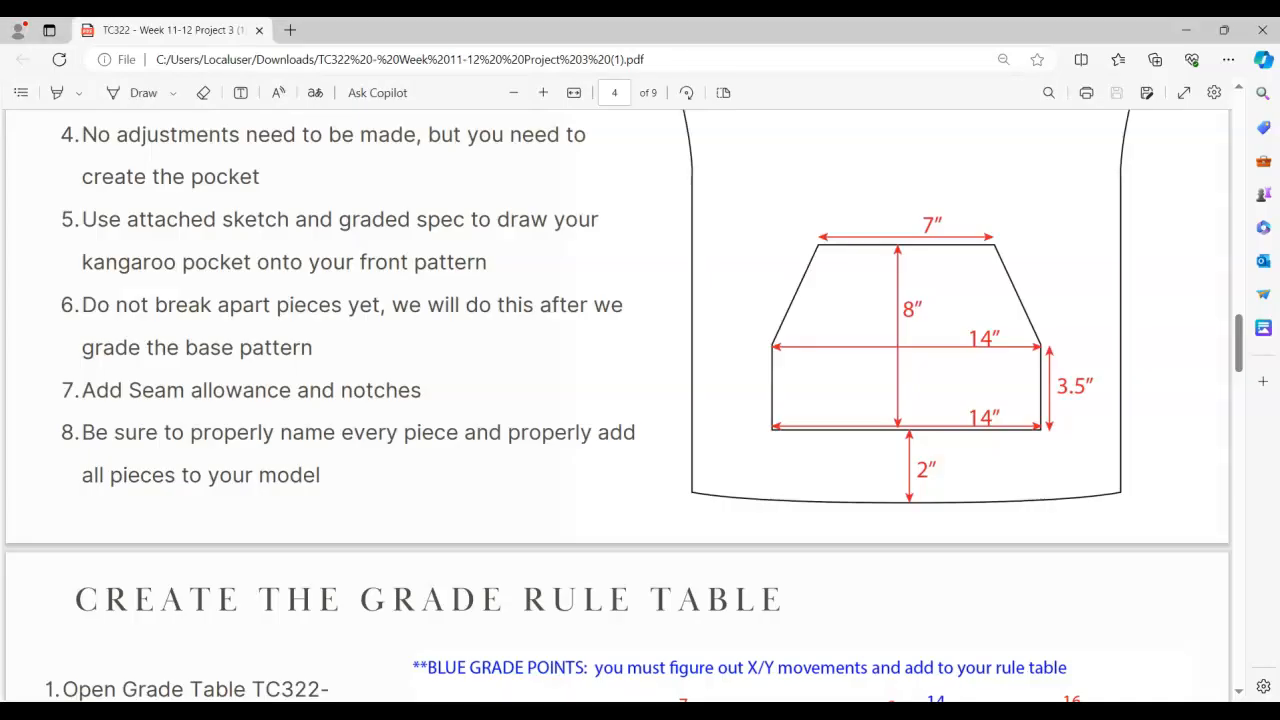
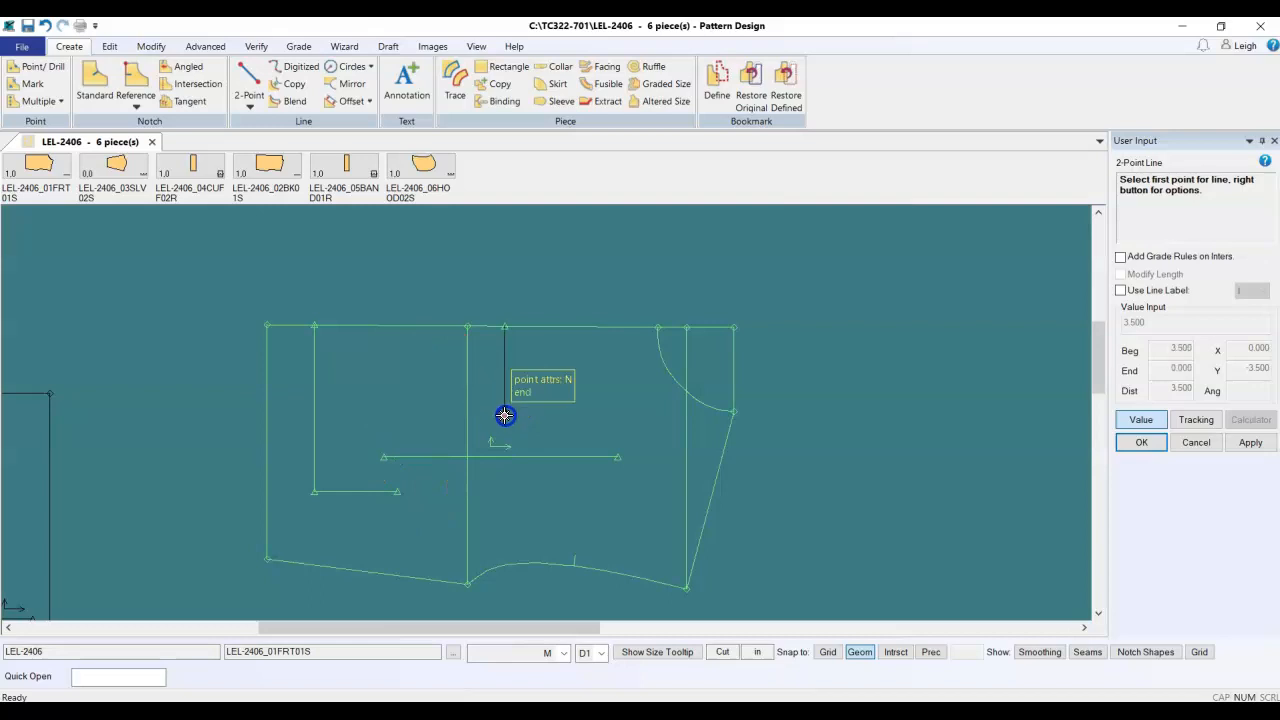
click(535, 462)
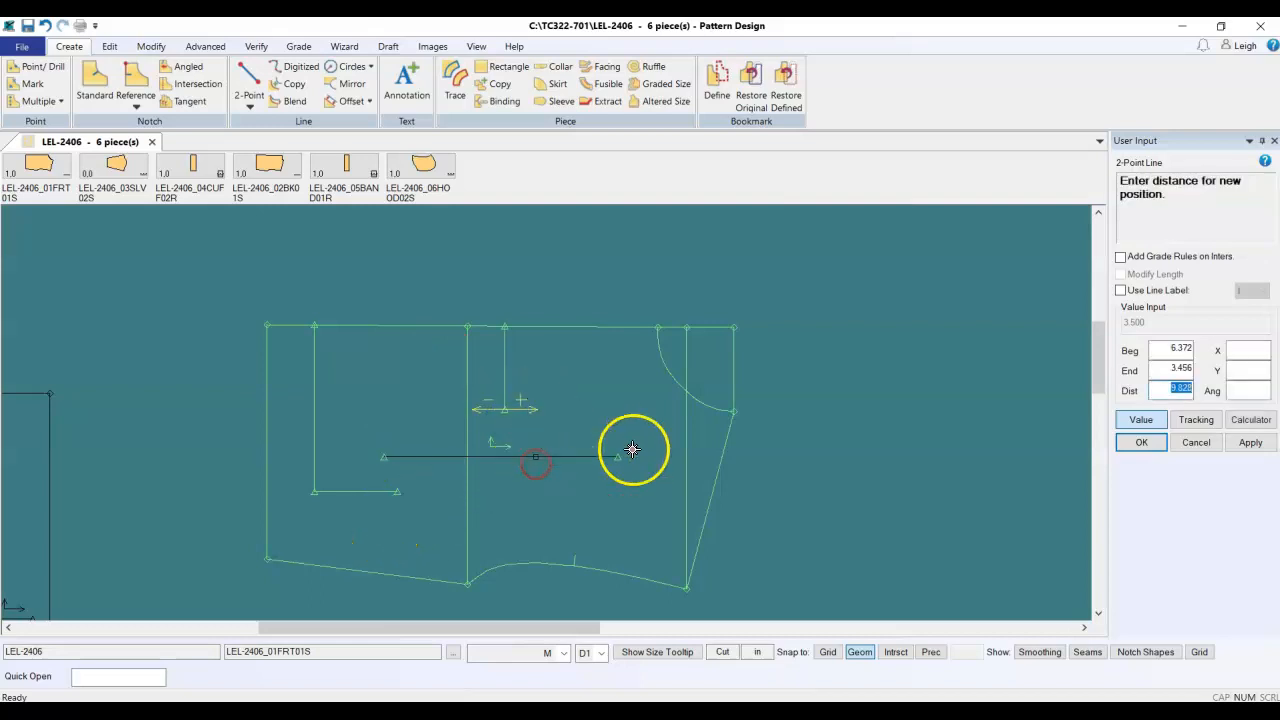
click(1141, 419)
click(1125, 428)
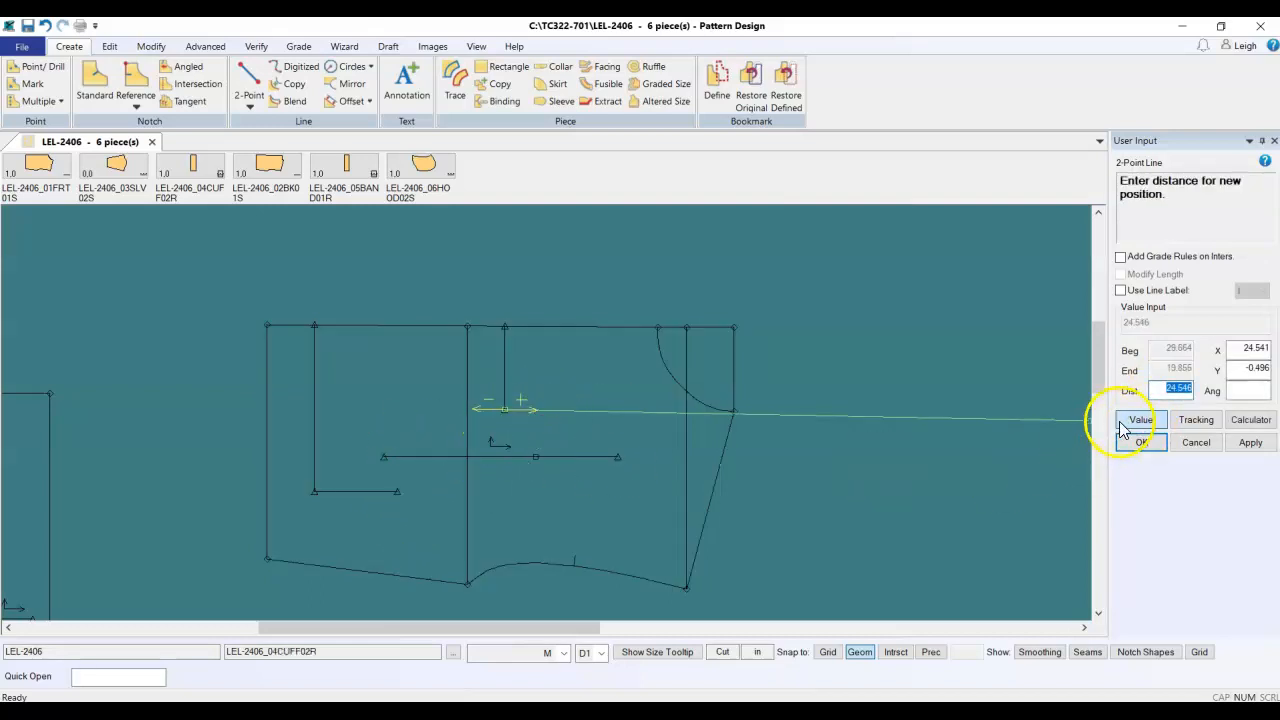
click(395, 497)
drag(395, 487, 730, 567)
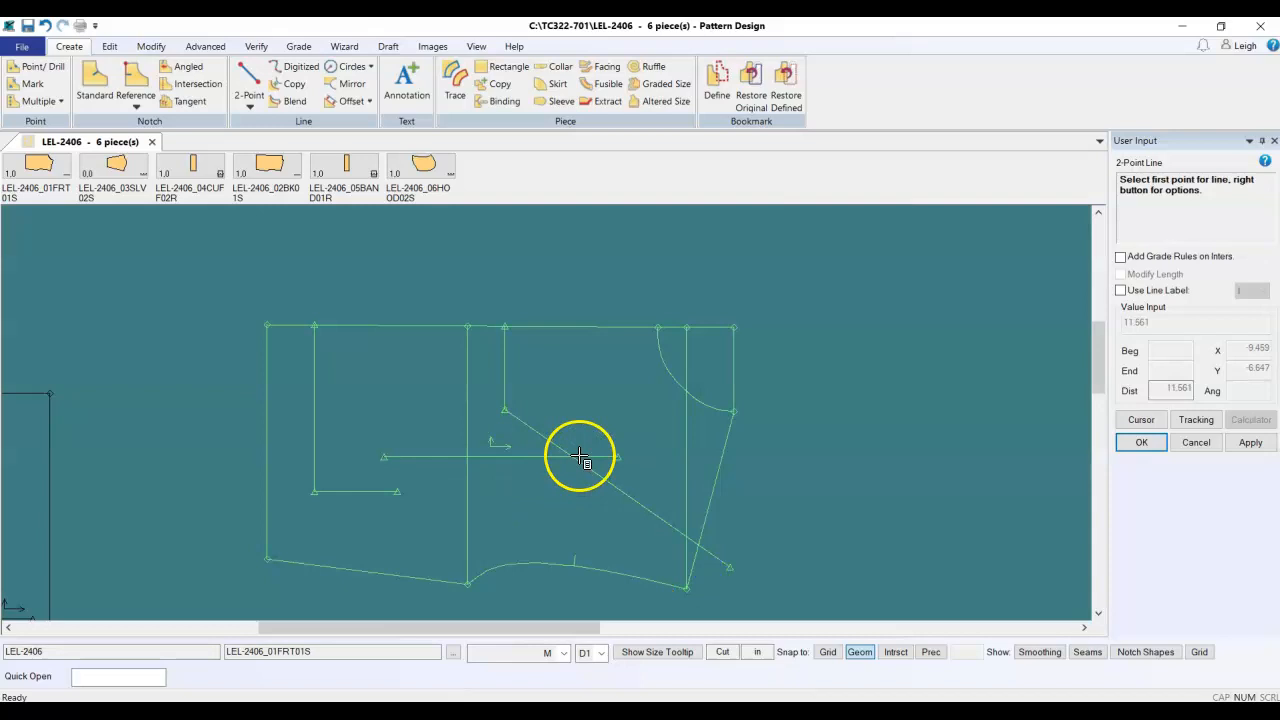
key(Escape)
key(Delete)
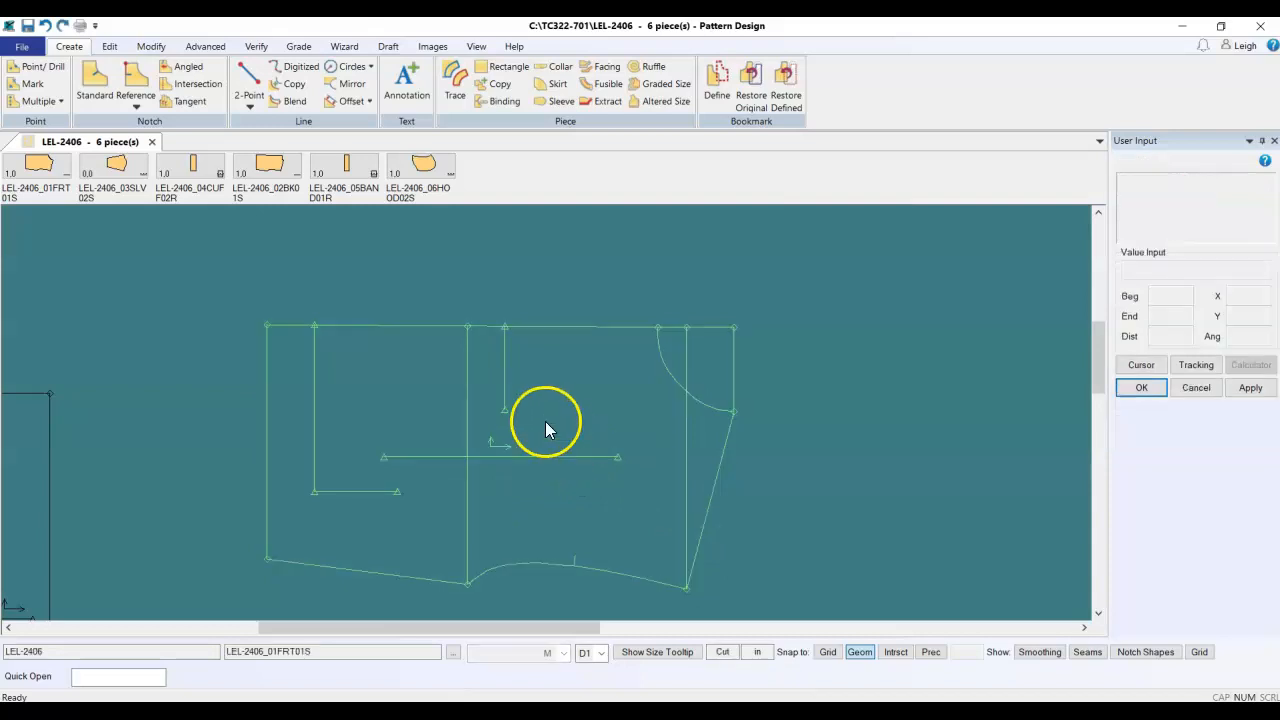
Step: Draw a diagonal 2-Point line for the hand opening, joining the end of the pocket's side line to the end of its top line
click(249, 82)
click(397, 491)
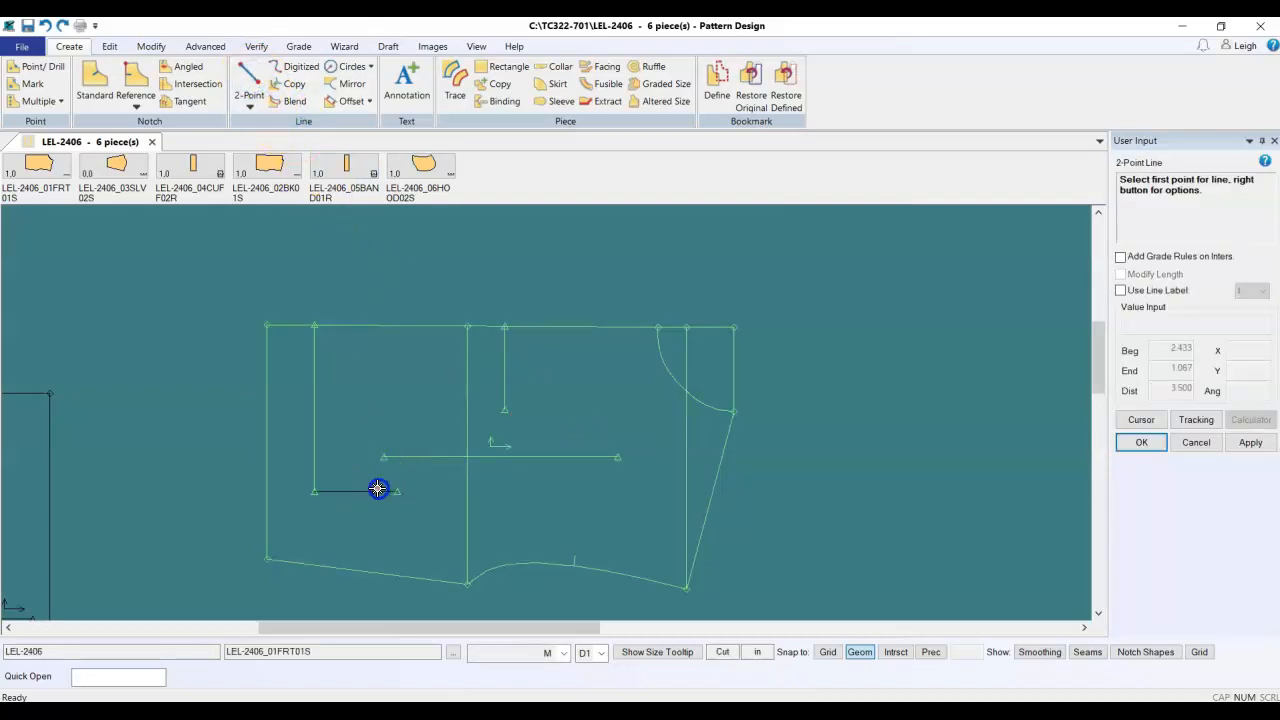
click(508, 397)
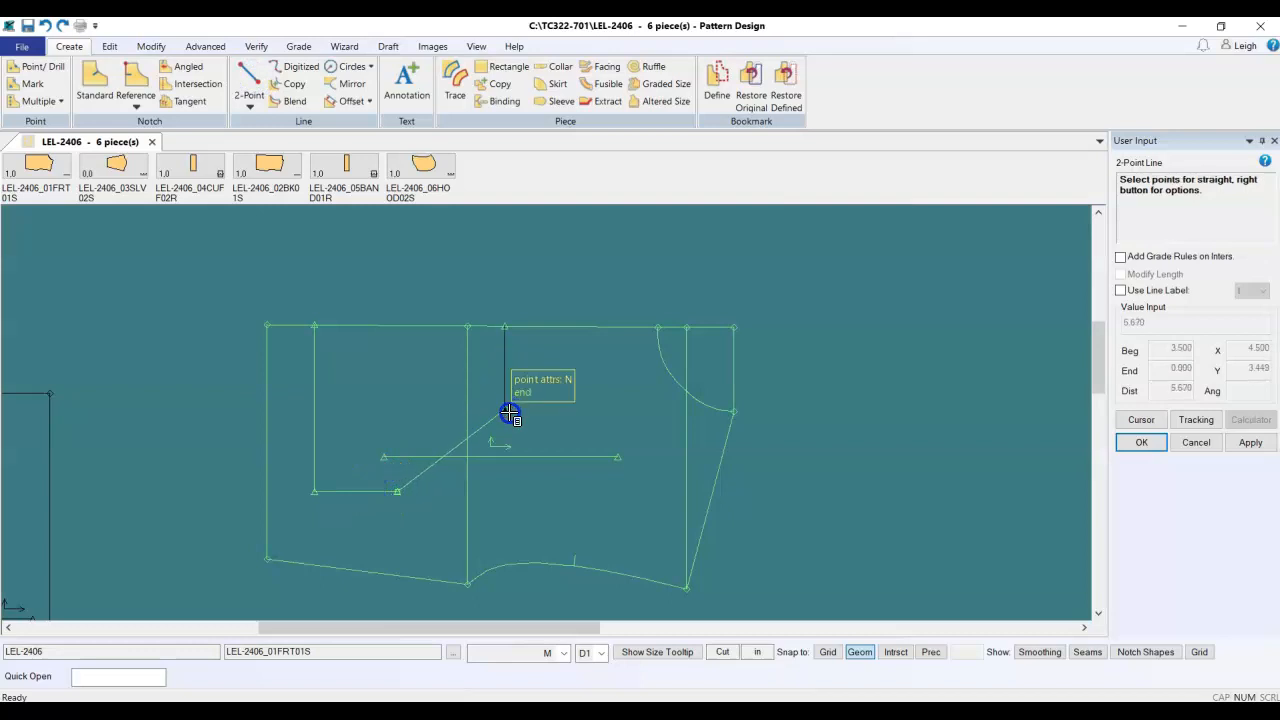
right_click(544, 268)
click(544, 271)
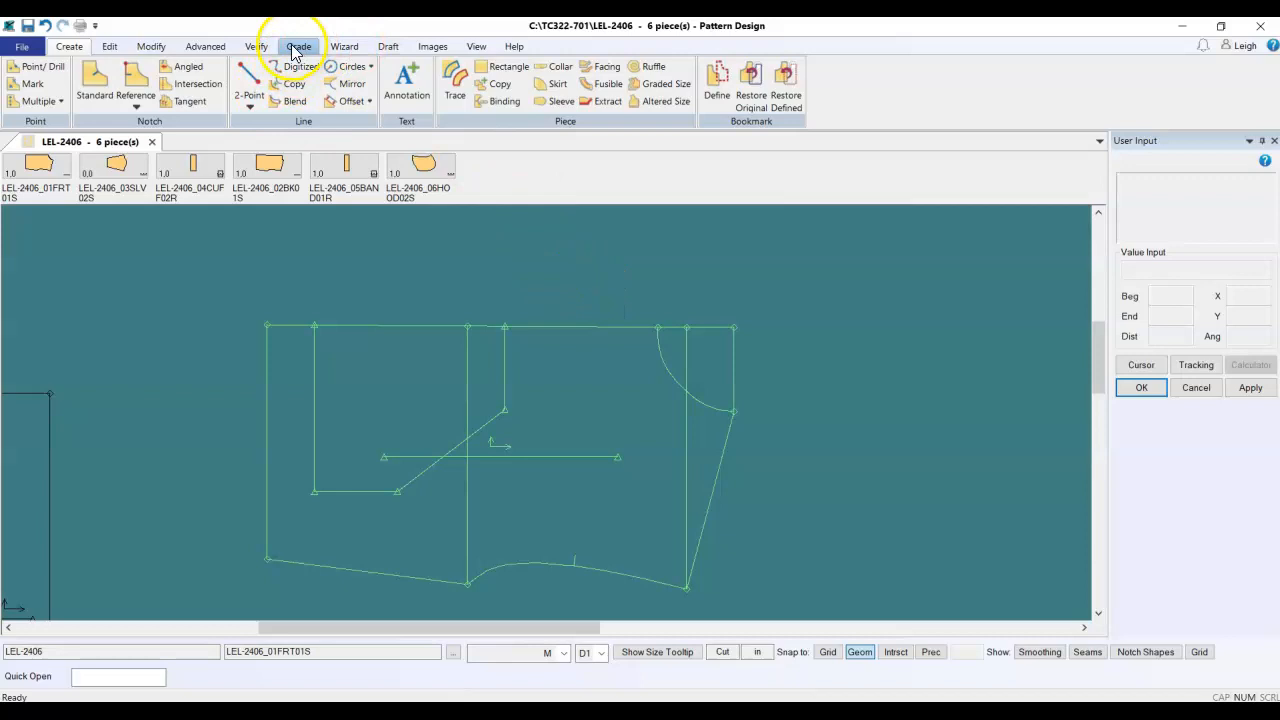
Step: Measure the line lengths of the pocket's bottom, side and top edges
click(256, 47)
click(348, 82)
click(314, 376)
click(362, 490)
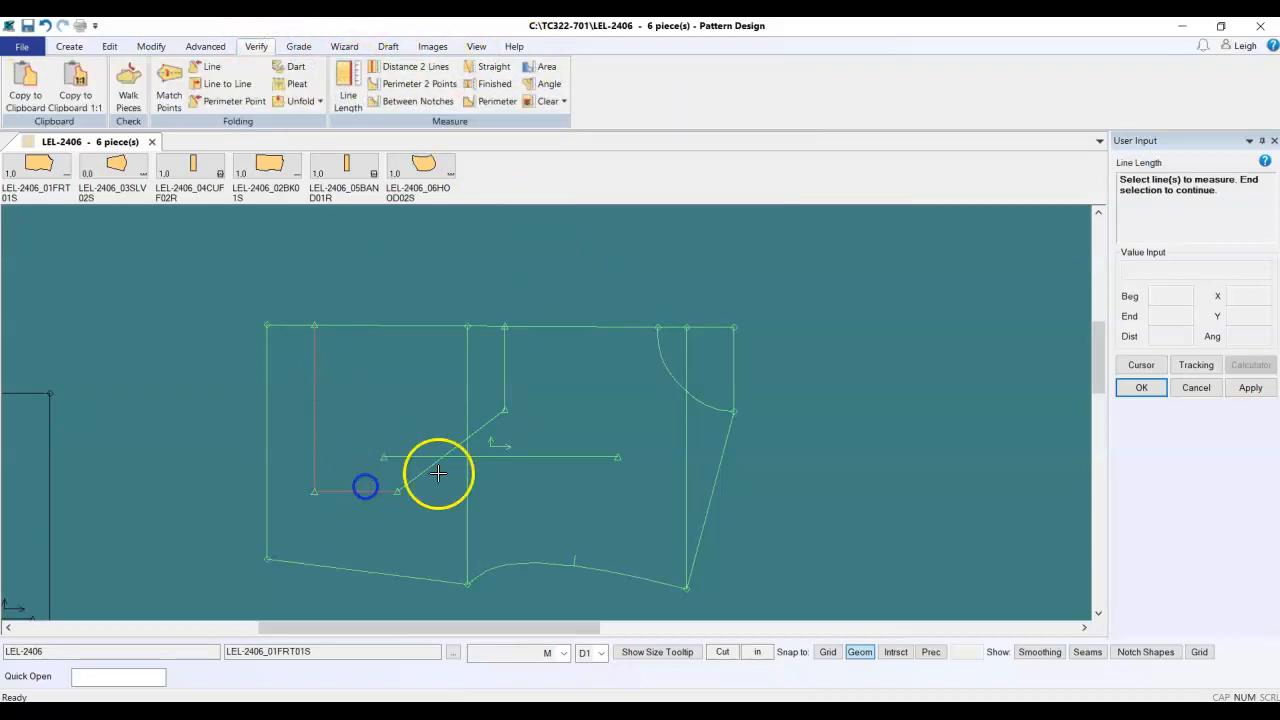
click(503, 374)
right_click(487, 411)
click(487, 413)
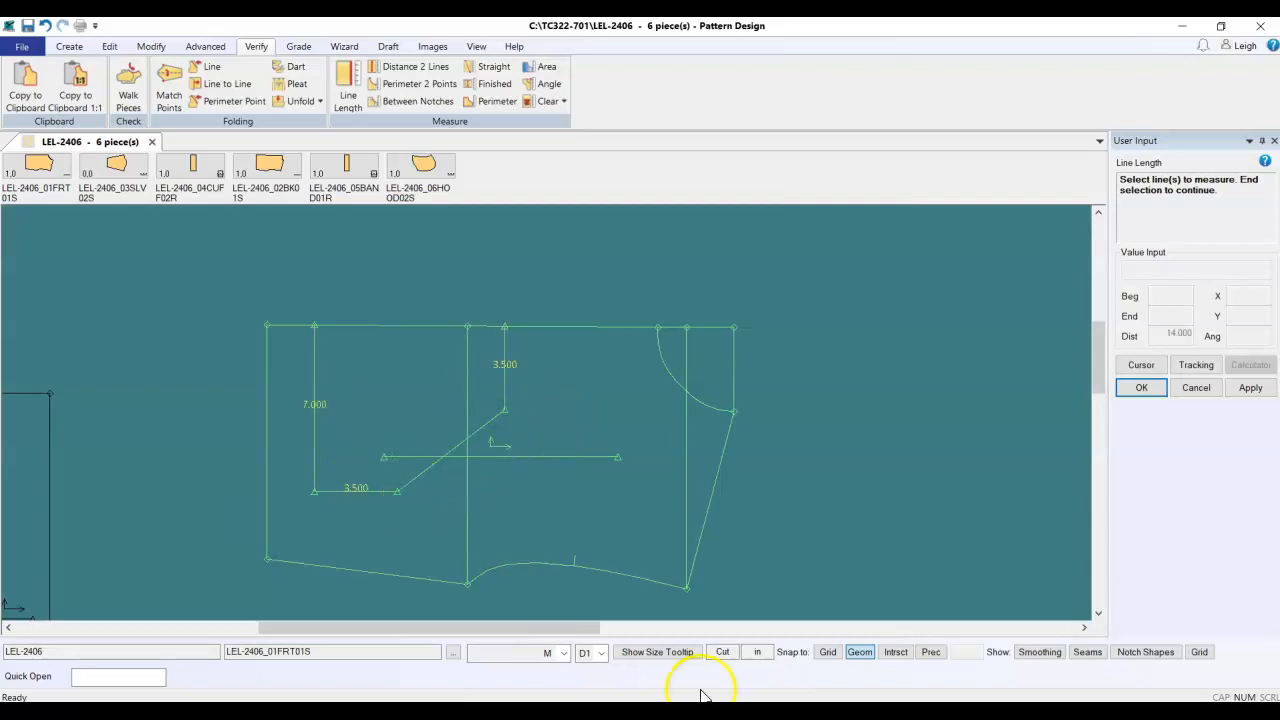
Step: Check the pocket sketch in the PDF, measure the pocket's straight height along the centre front, and clear the measurements
key(alt+Tab)
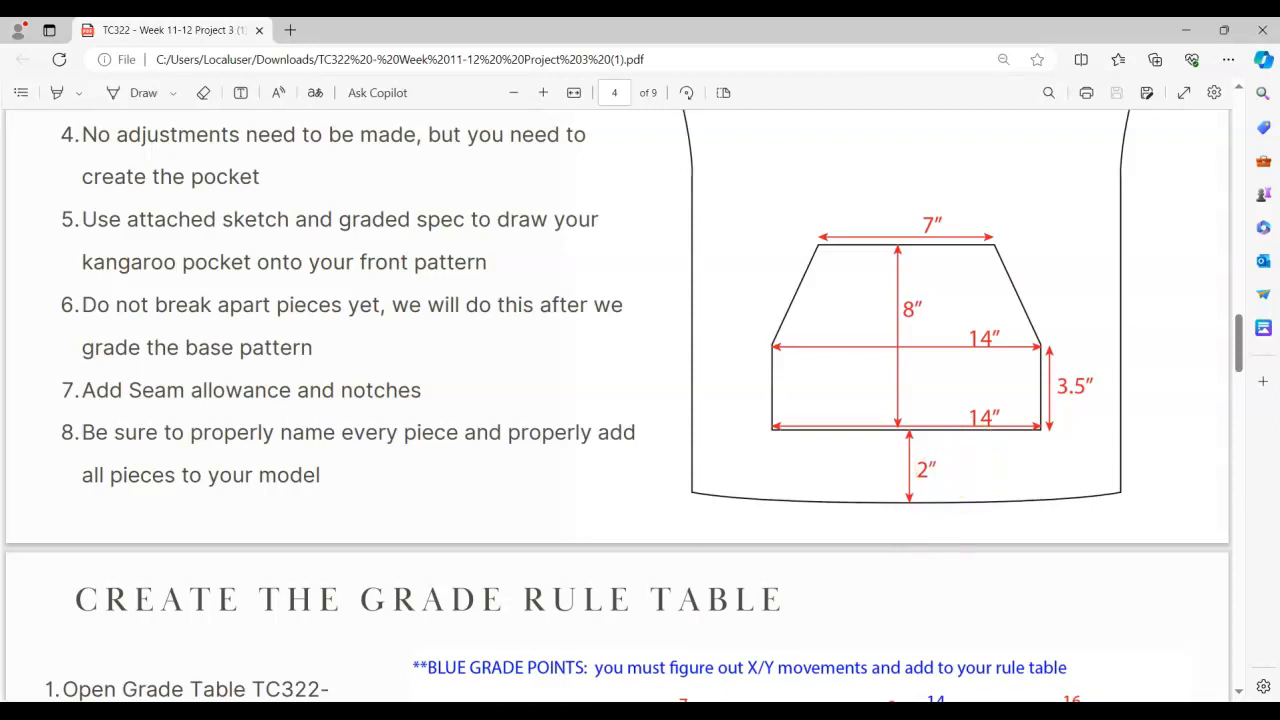
key(alt+Tab)
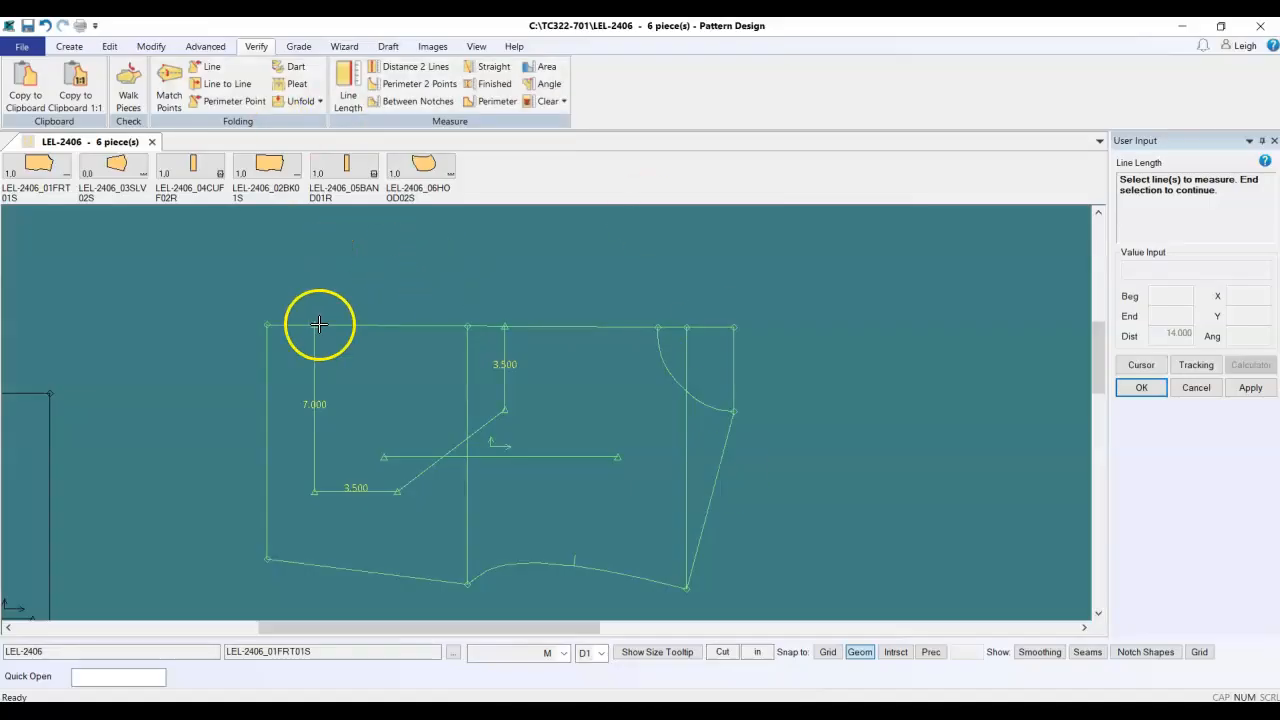
click(493, 75)
click(314, 325)
click(506, 325)
right_click(566, 294)
click(566, 294)
right_click(399, 277)
click(398, 278)
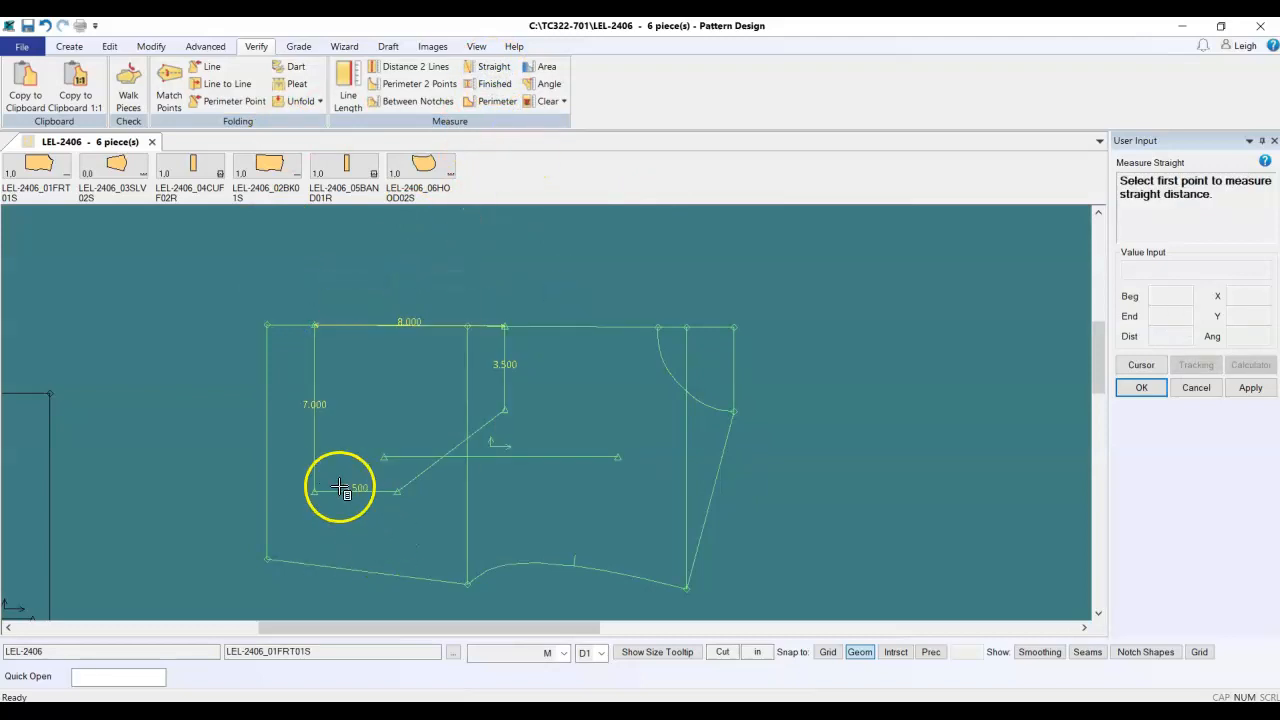
right_click(229, 357)
click(229, 357)
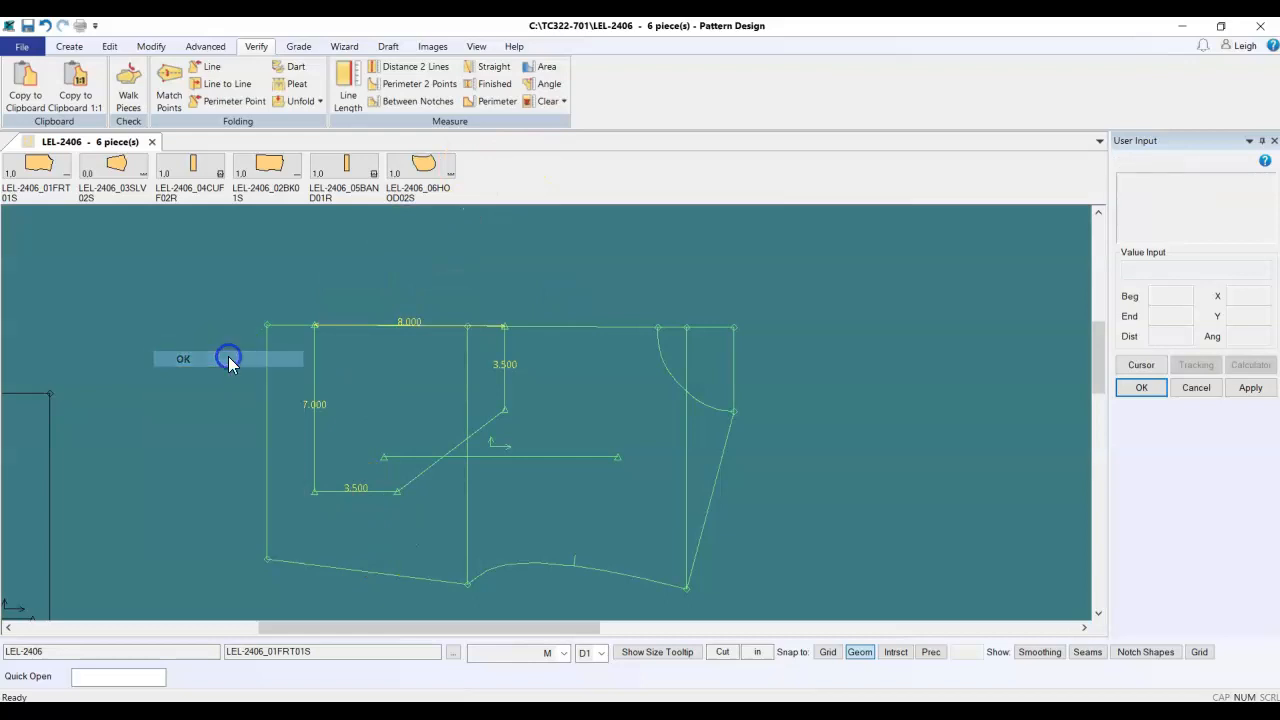
click(544, 101)
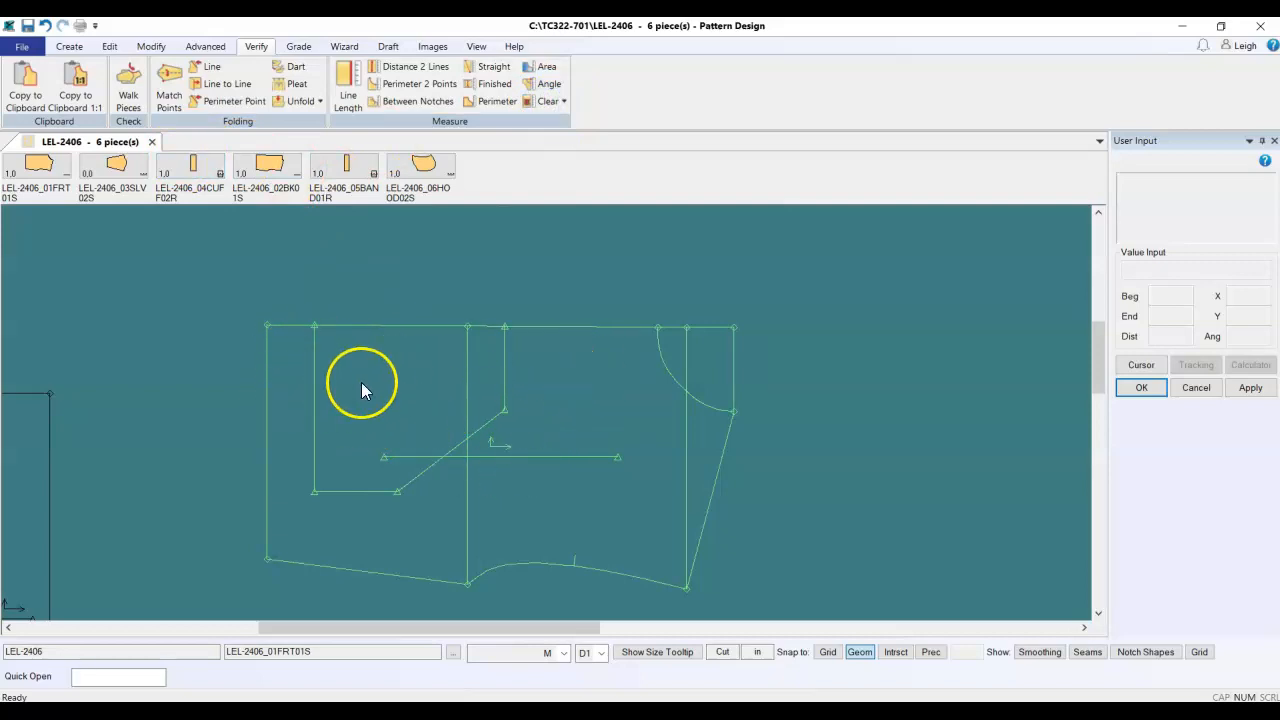
Step: Check the front pocket placement from bottom seam in the Excel spec chart and display the front piece's graded nest in Pattern Design
middle_drag(331, 436, 294, 420)
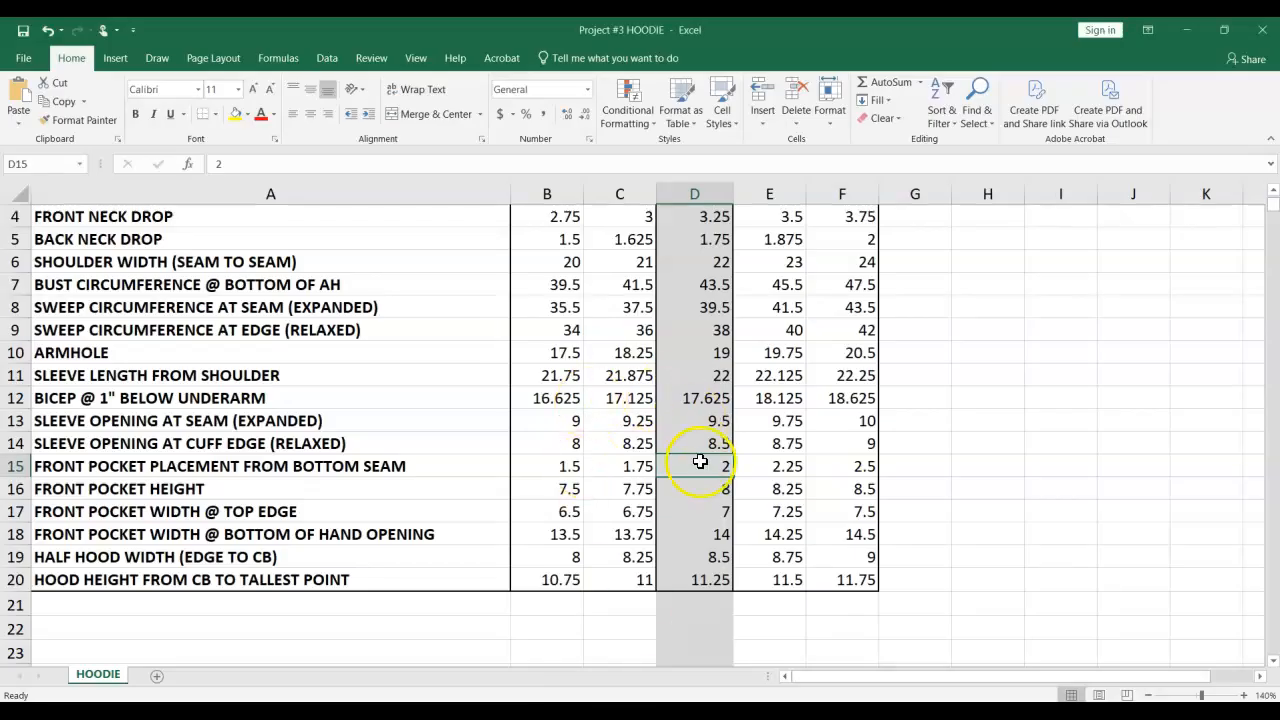
click(700, 466)
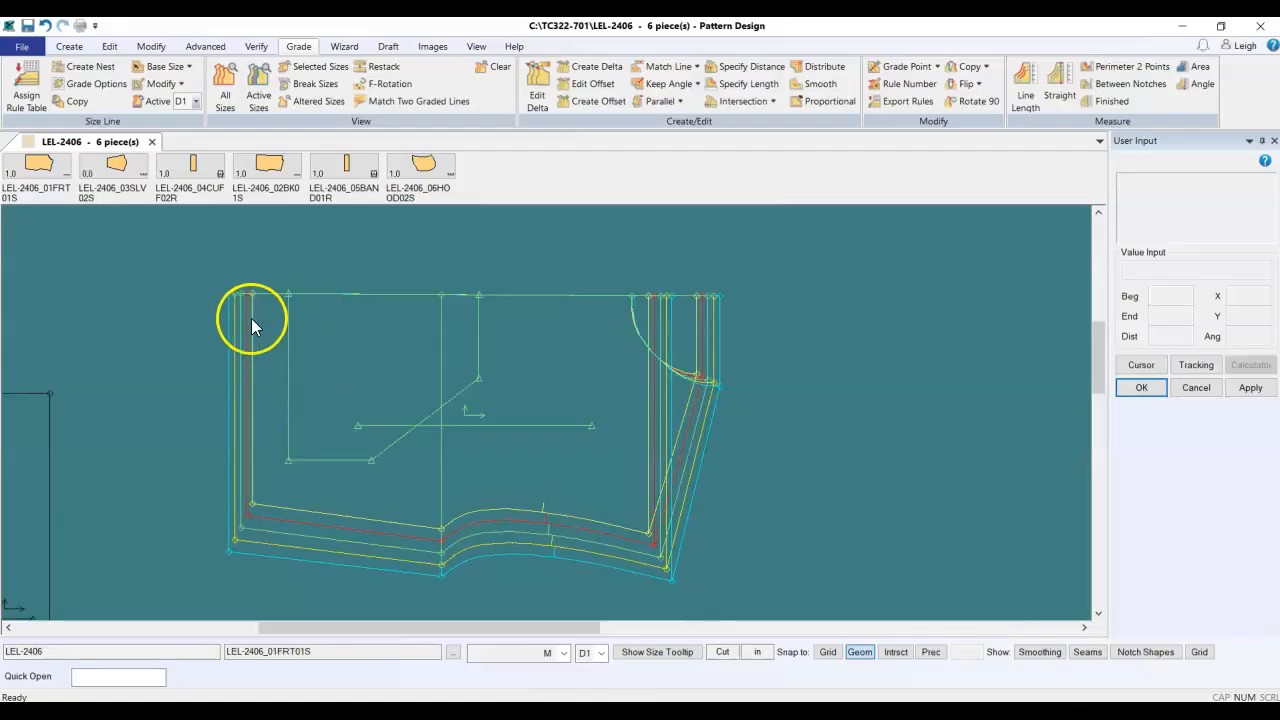
drag(255, 316, 260, 335)
scroll(240, 291, up, 2)
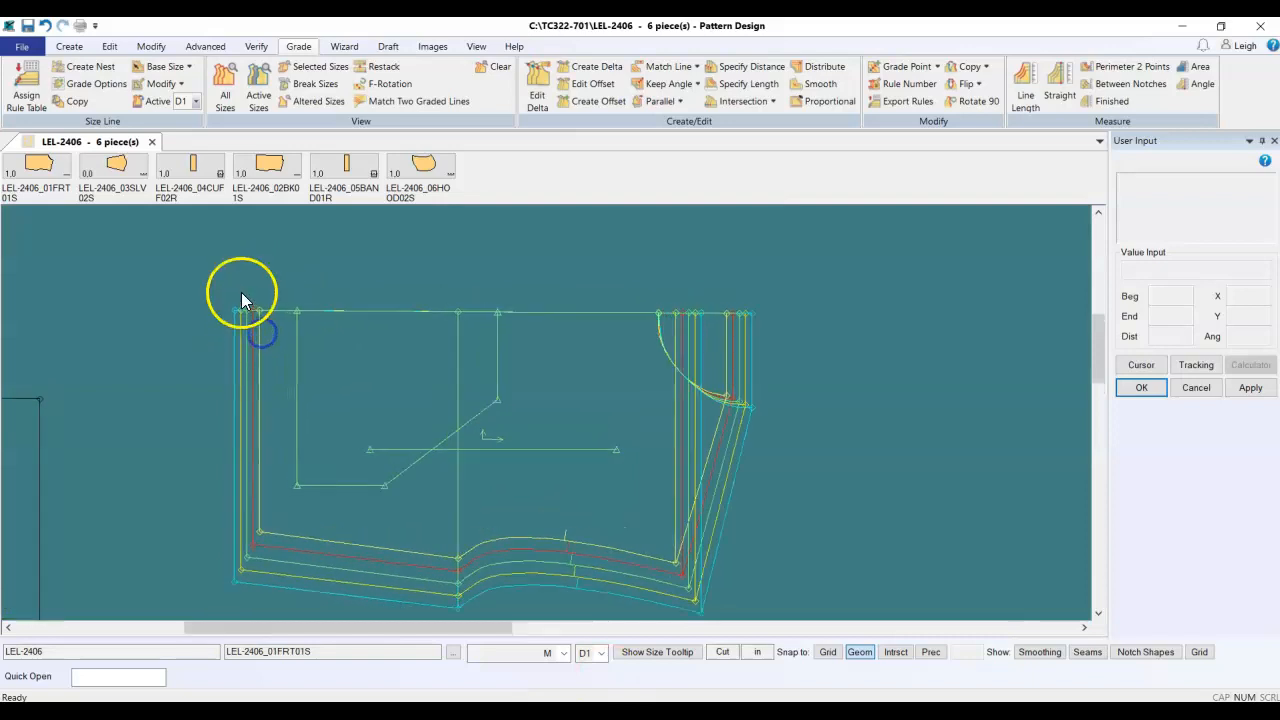
scroll(275, 348, down, 1)
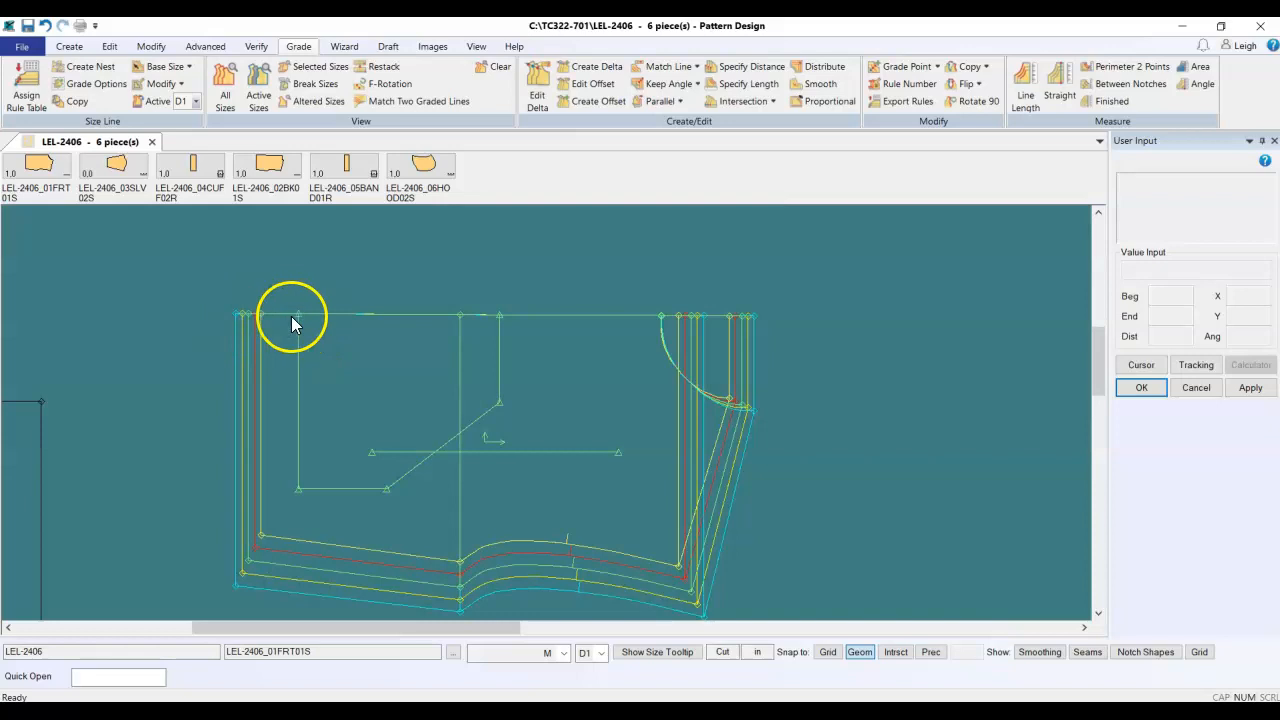
Step: Inspect the grade deltas of the front piece's centre-front hem point with Edit Delta, leaving them as they are
click(537, 95)
click(252, 311)
right_click(258, 296)
click(258, 297)
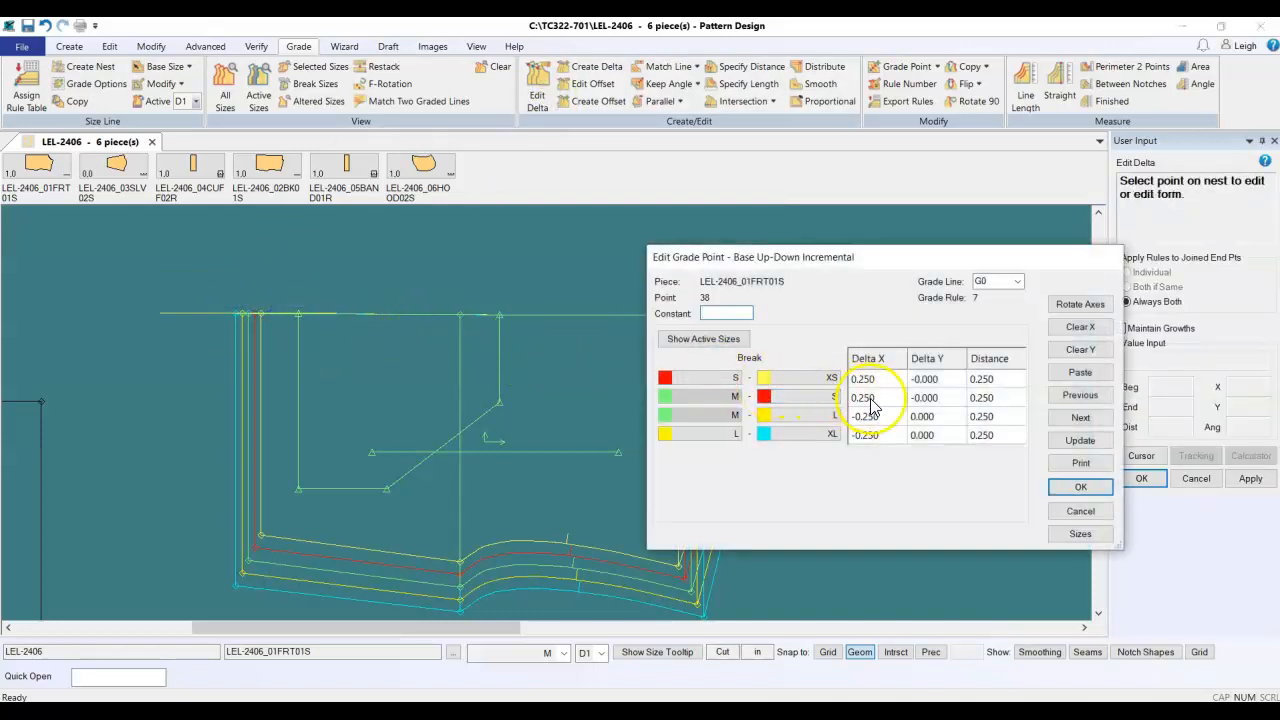
click(1076, 487)
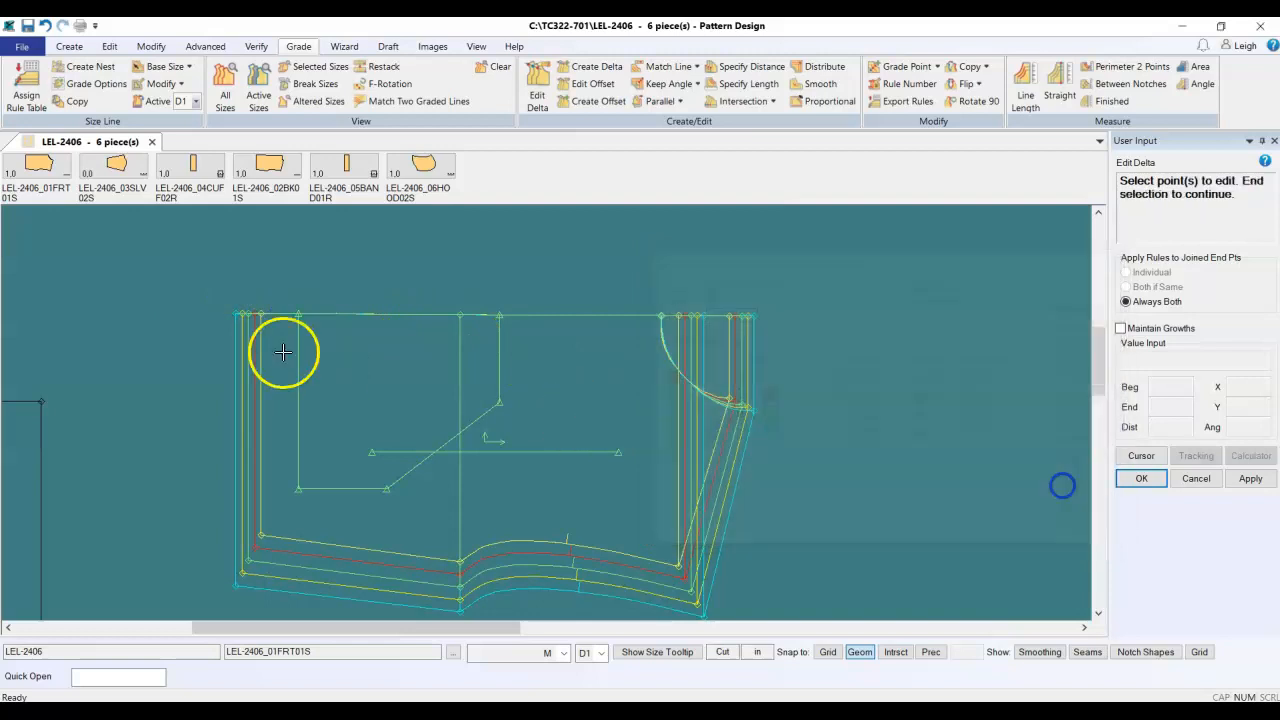
right_click(296, 284)
click(298, 287)
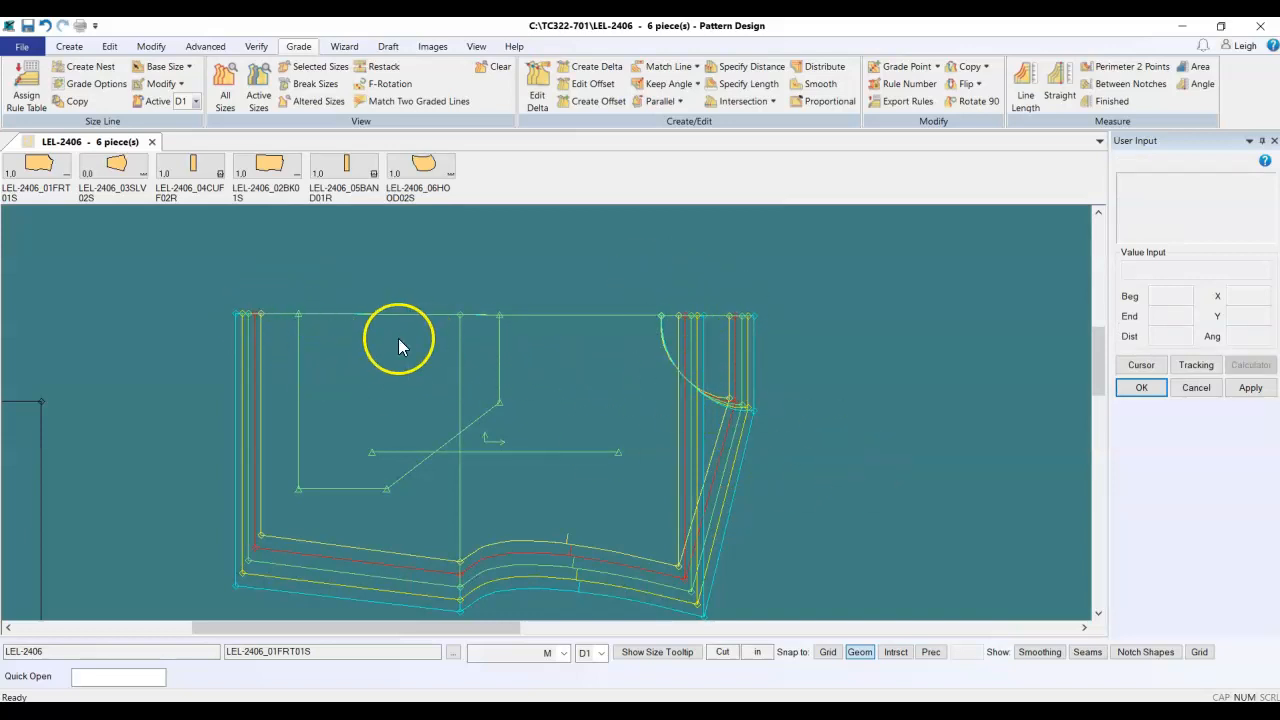
Step: Measure the graded straight distance from the centre-front hem point to the pocket's bottom edge for all sizes
click(253, 305)
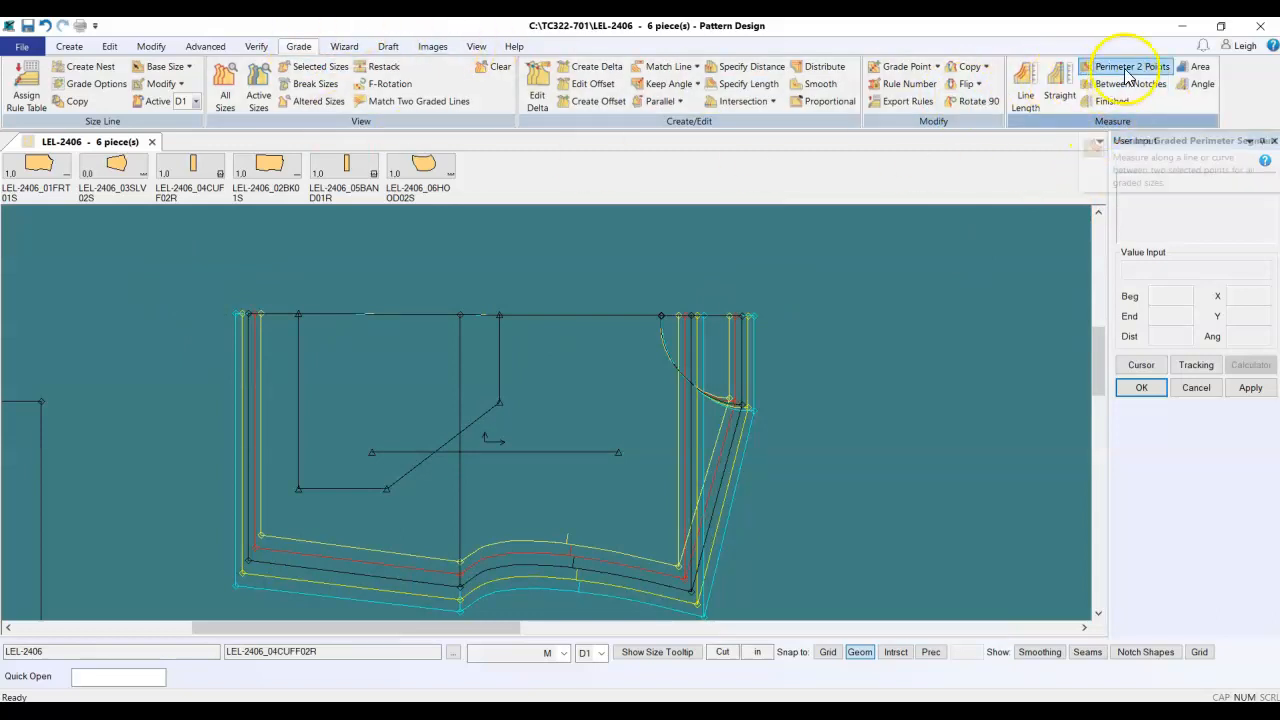
click(1058, 82)
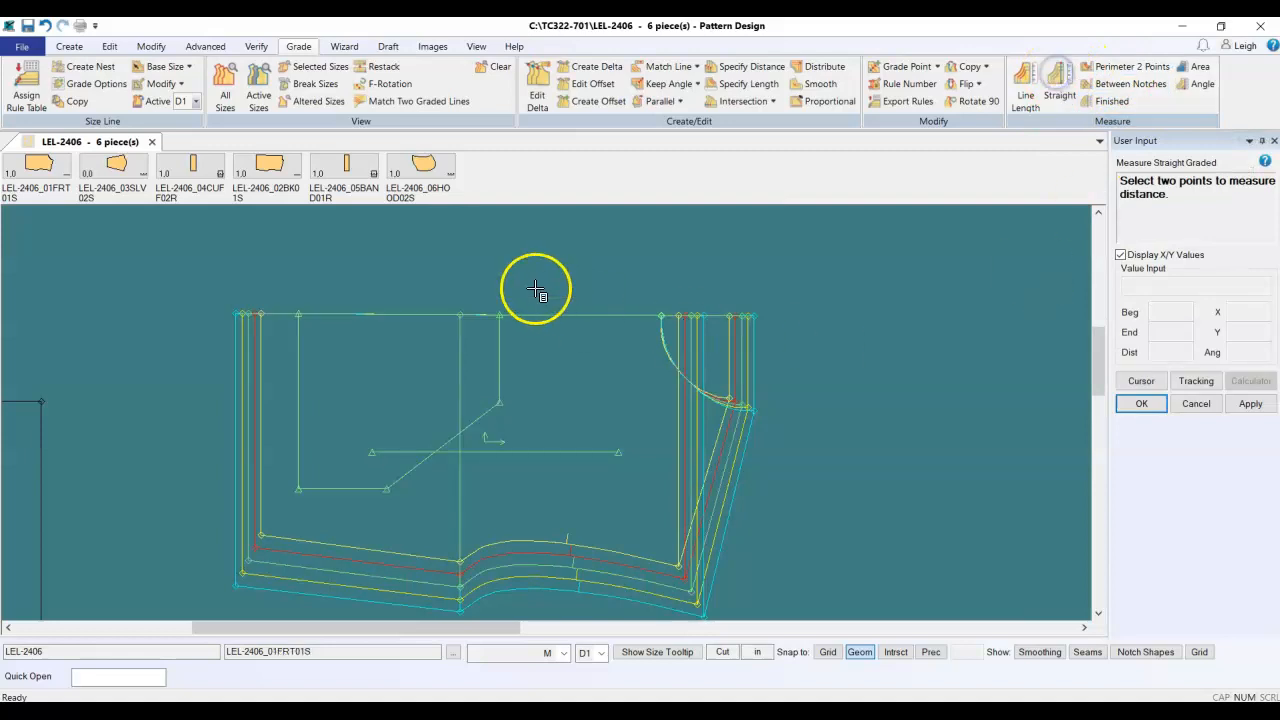
click(252, 313)
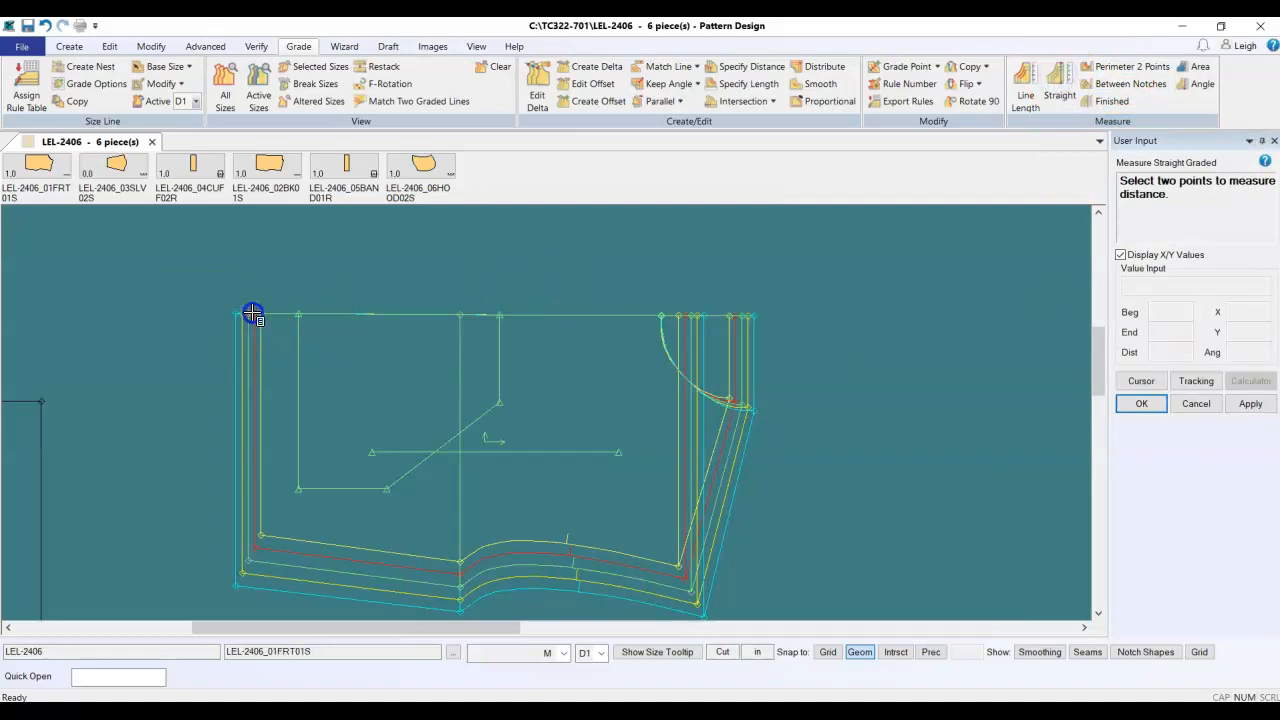
click(298, 312)
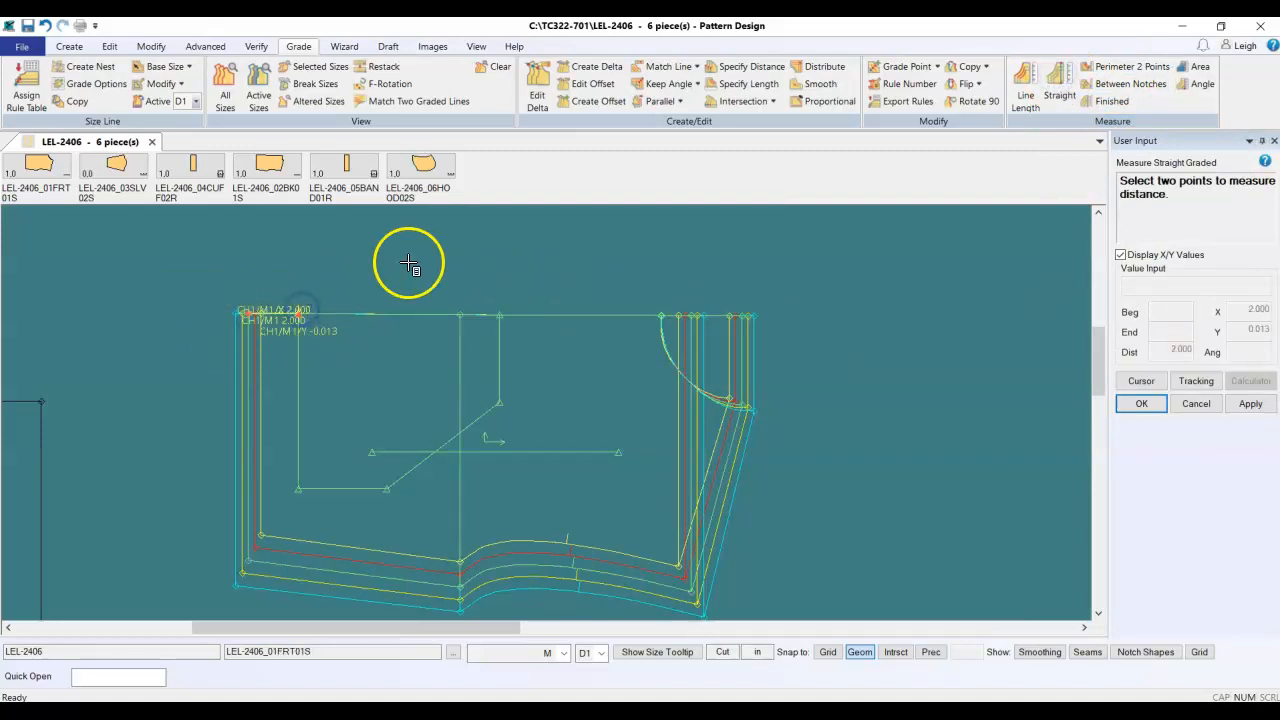
right_click(383, 279)
click(383, 279)
right_click(405, 286)
click(405, 286)
click(405, 286)
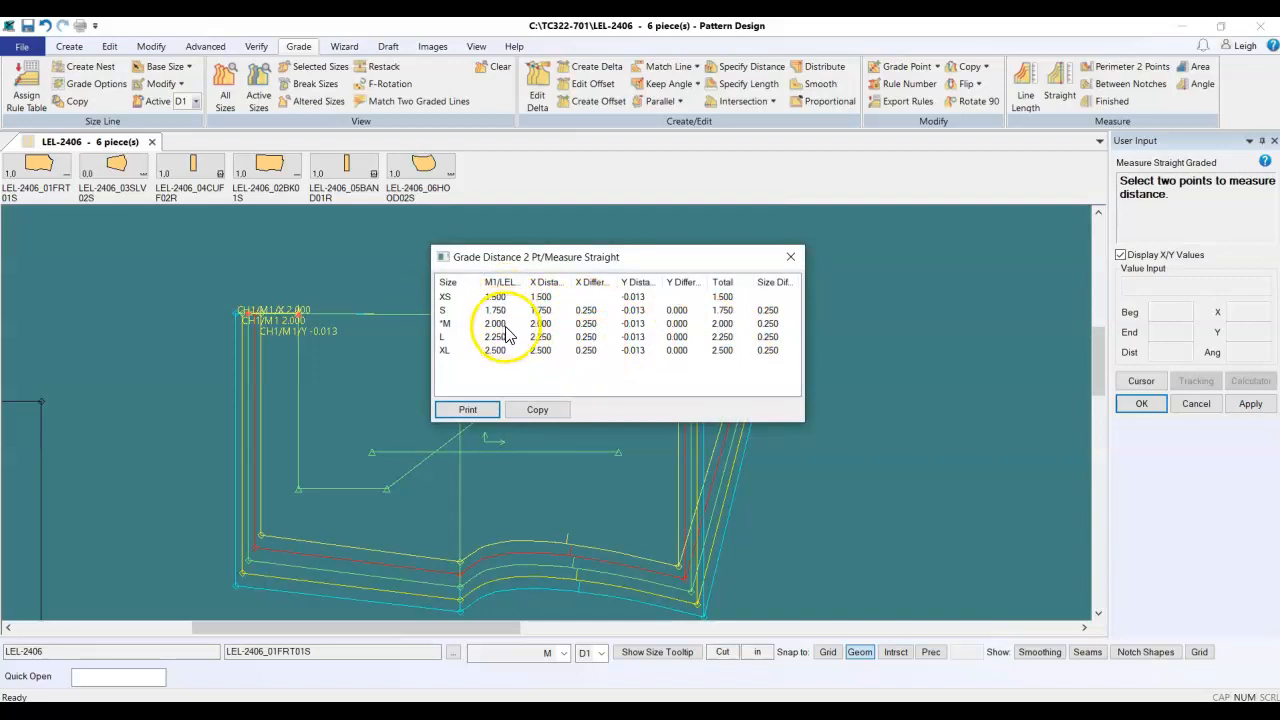
Step: Compare the graded distances with the front pocket placement row in the Excel spec chart, then close the measurement table in Pattern Design
click(708, 711)
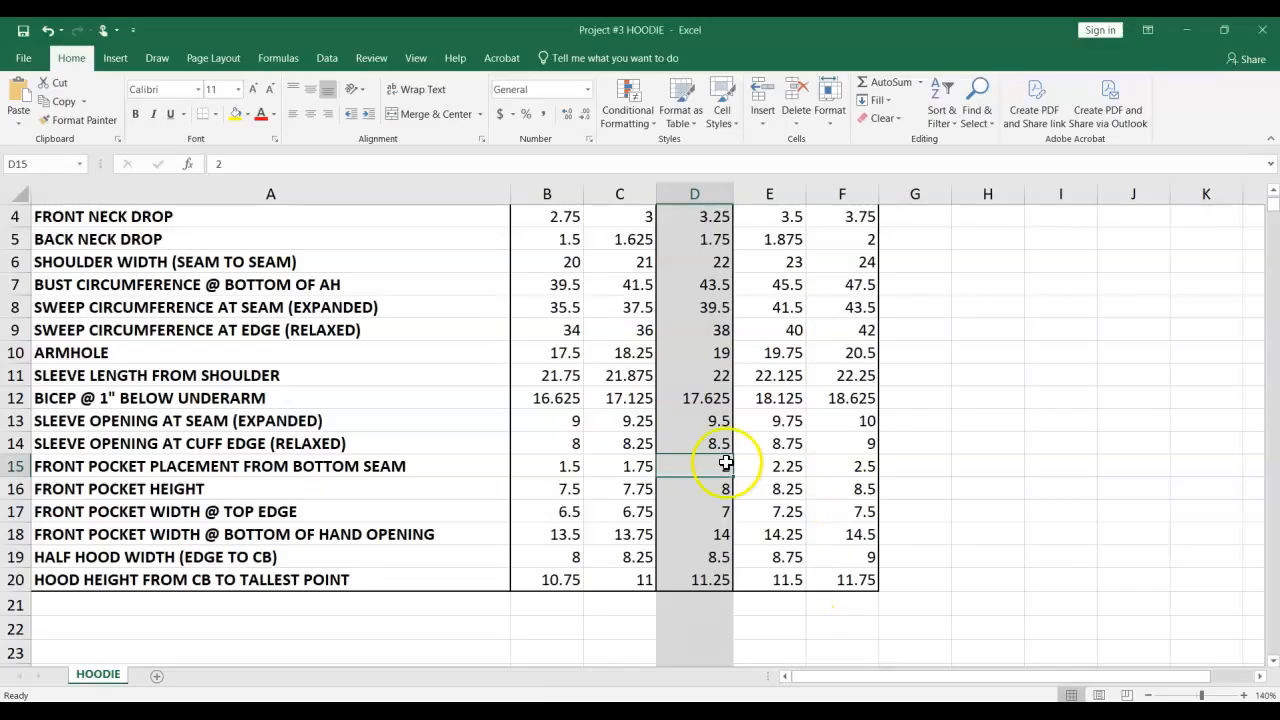
click(636, 466)
click(712, 466)
click(785, 466)
click(868, 466)
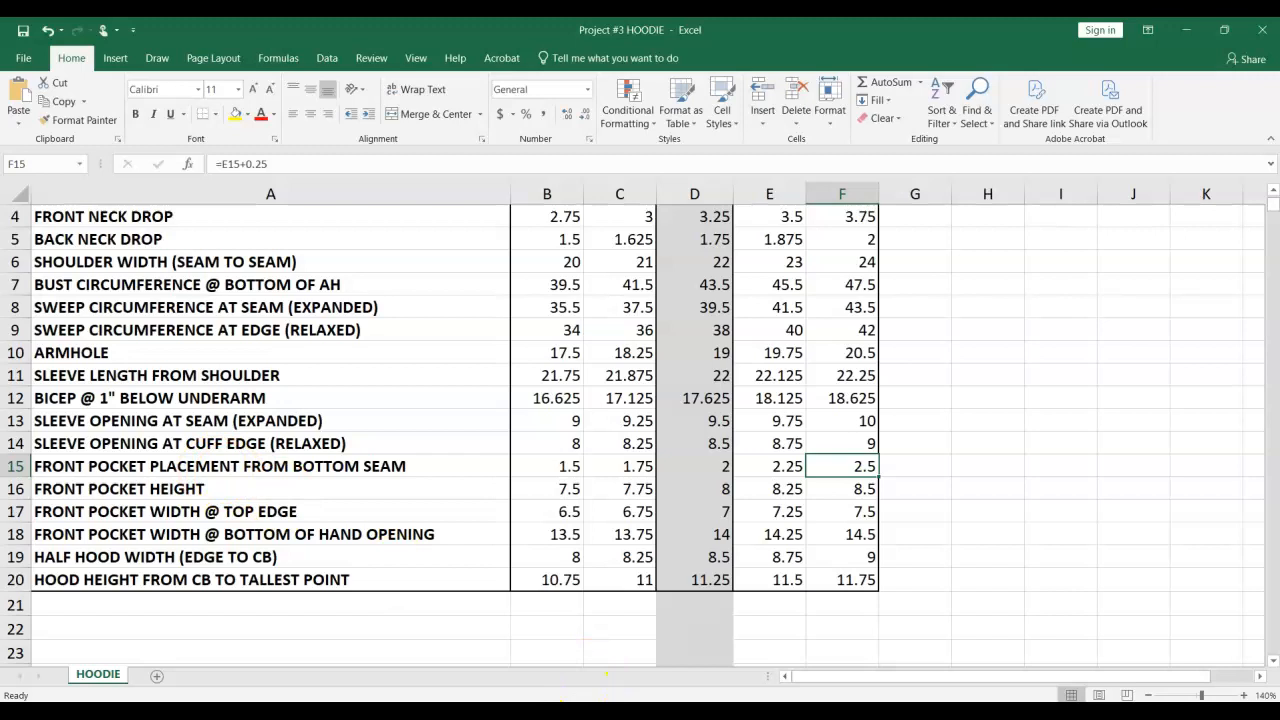
mouse_move(597, 700)
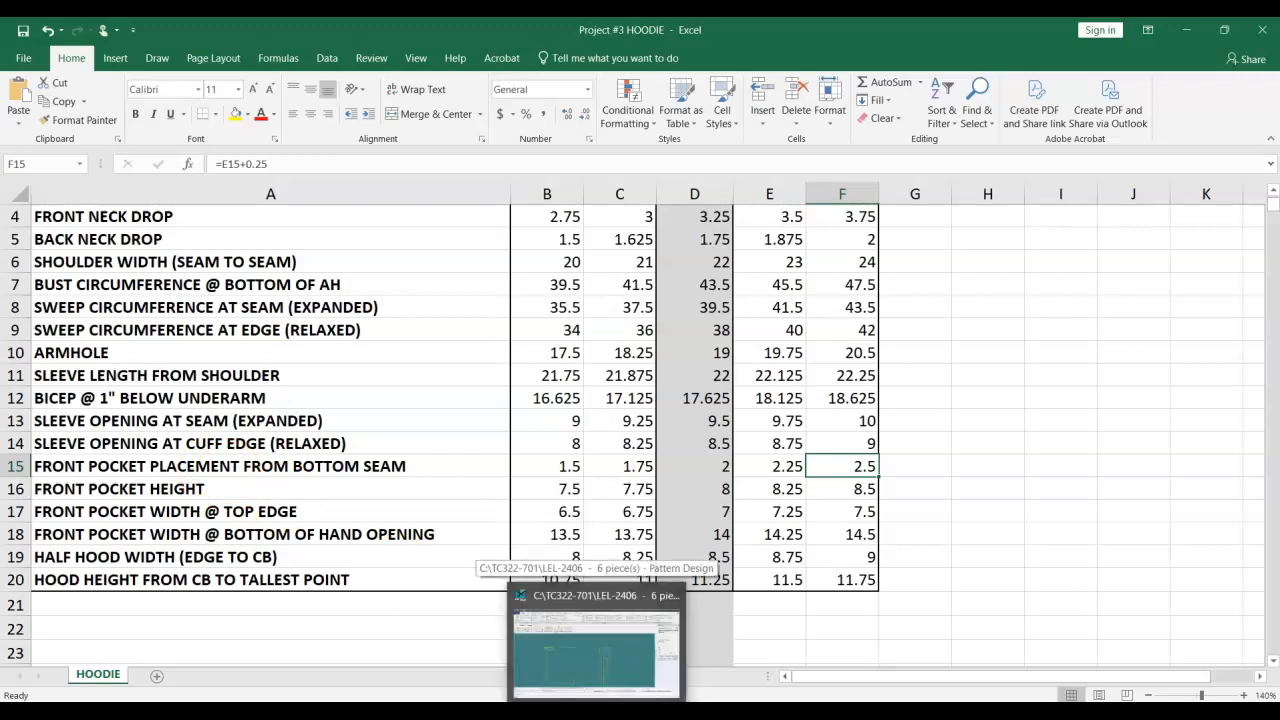
click(597, 700)
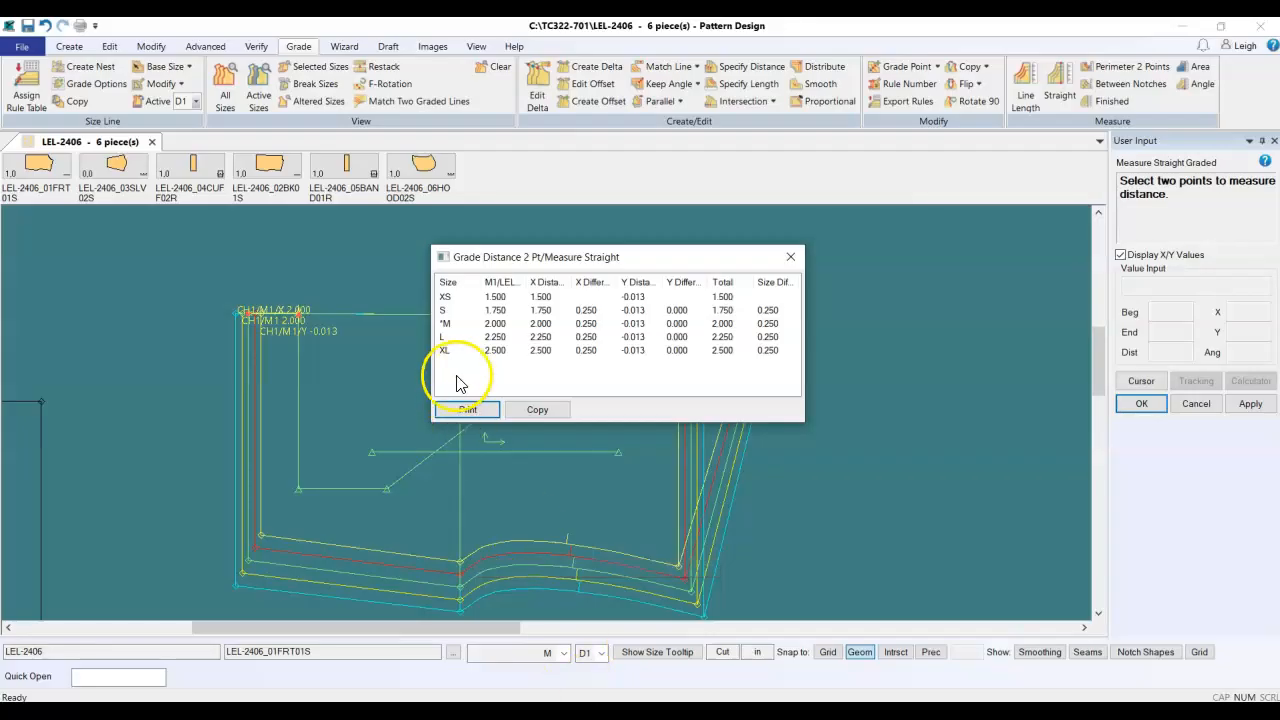
click(791, 257)
Step: Following the spec chart's pocket height, set the pocket top edge points' Delta X to -0.25 for XS and S and 0.25 for L and XL
click(298, 452)
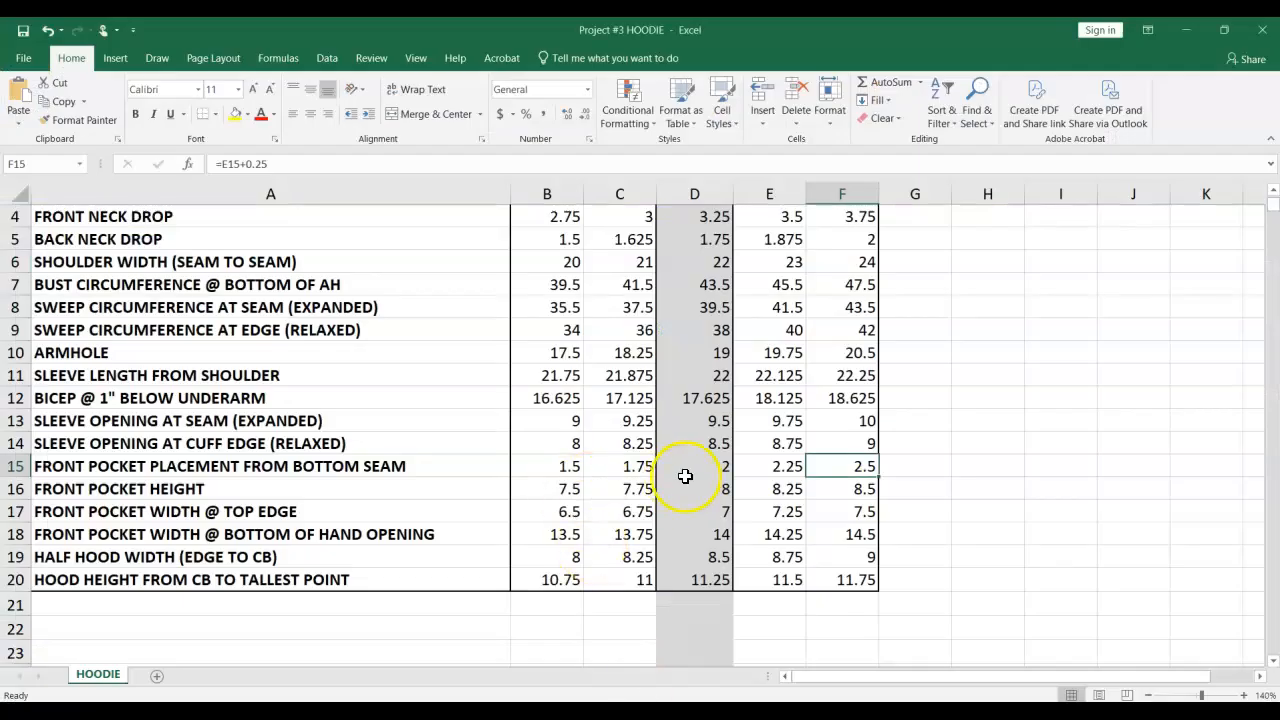
click(15, 488)
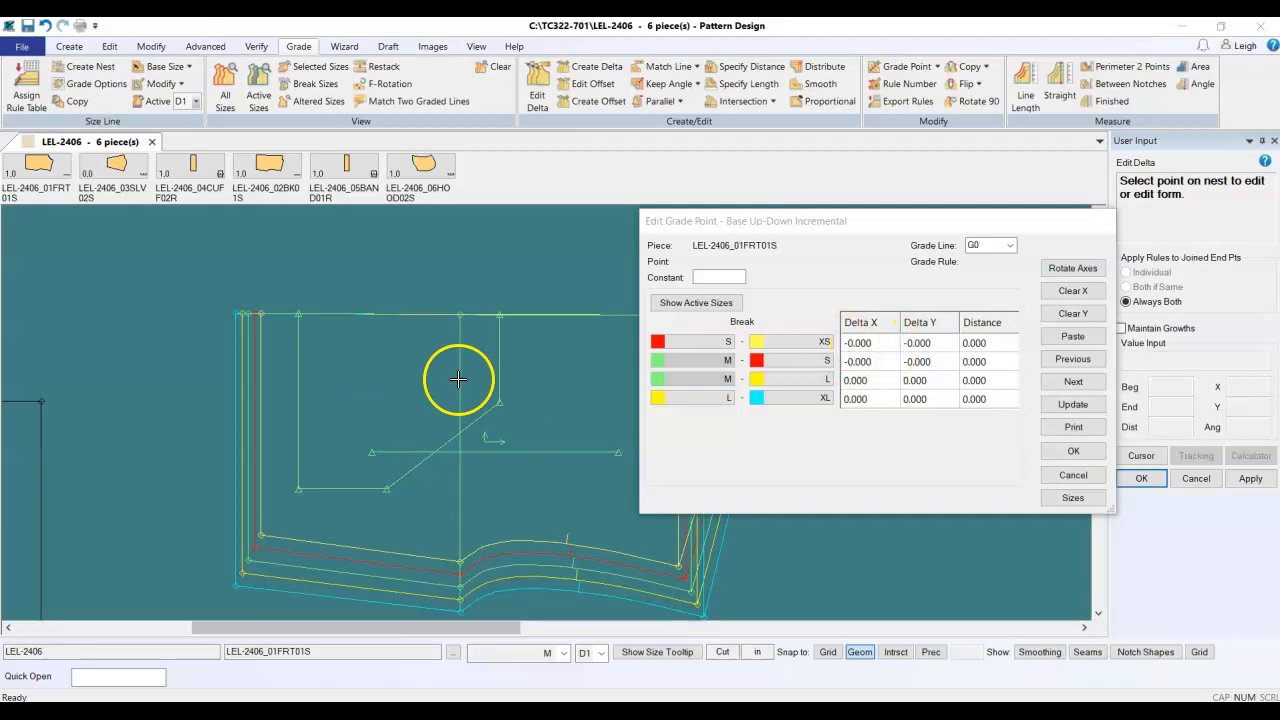
click(862, 343)
click(862, 361)
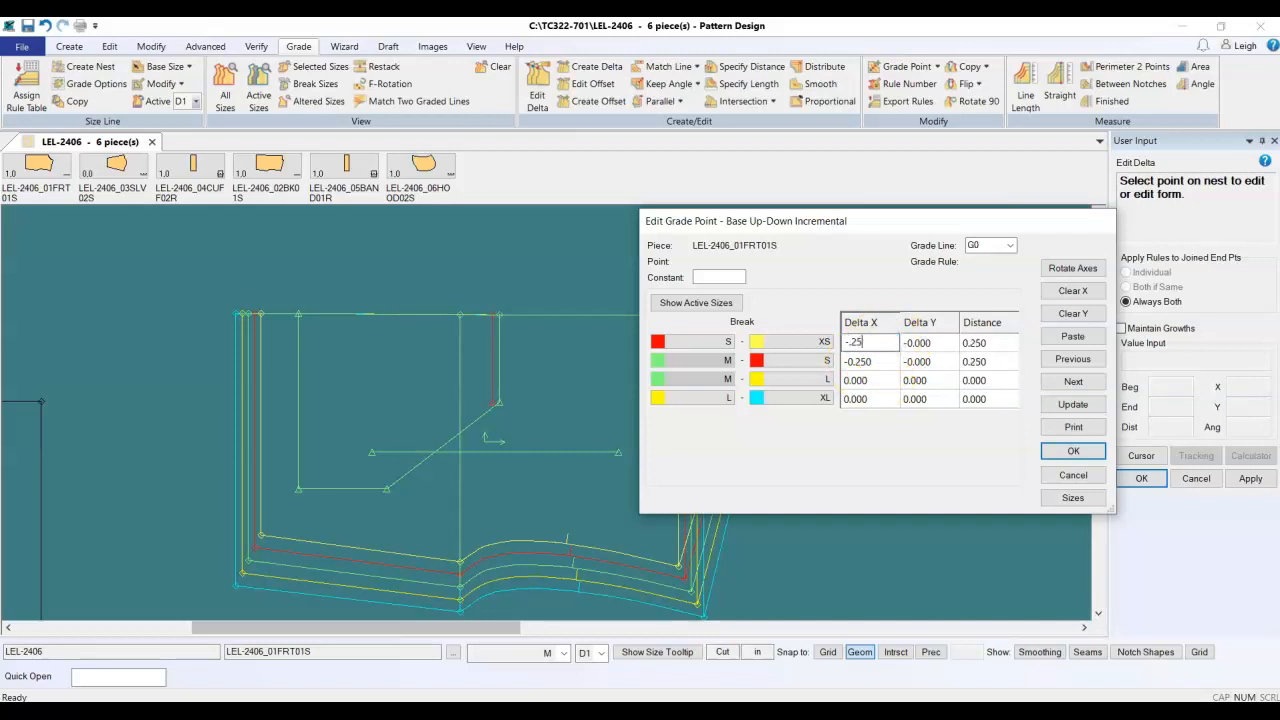
click(857, 381)
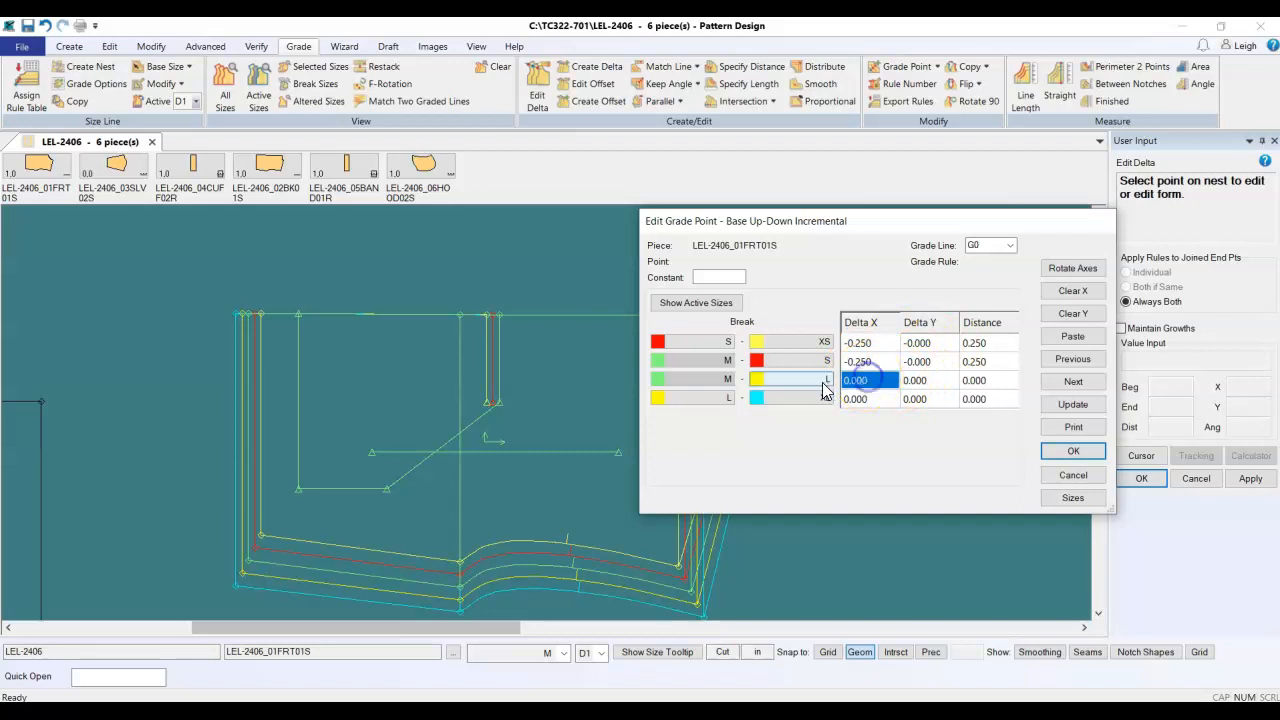
key(Return)
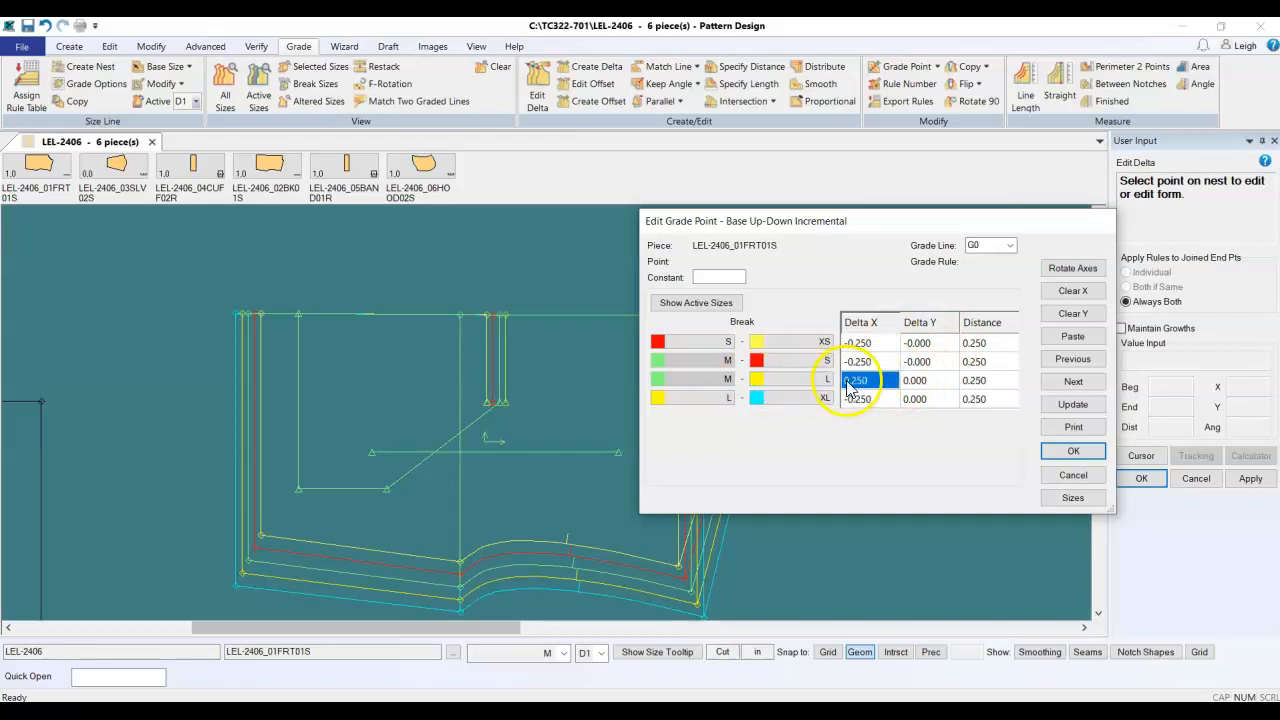
click(883, 400)
text(.2)
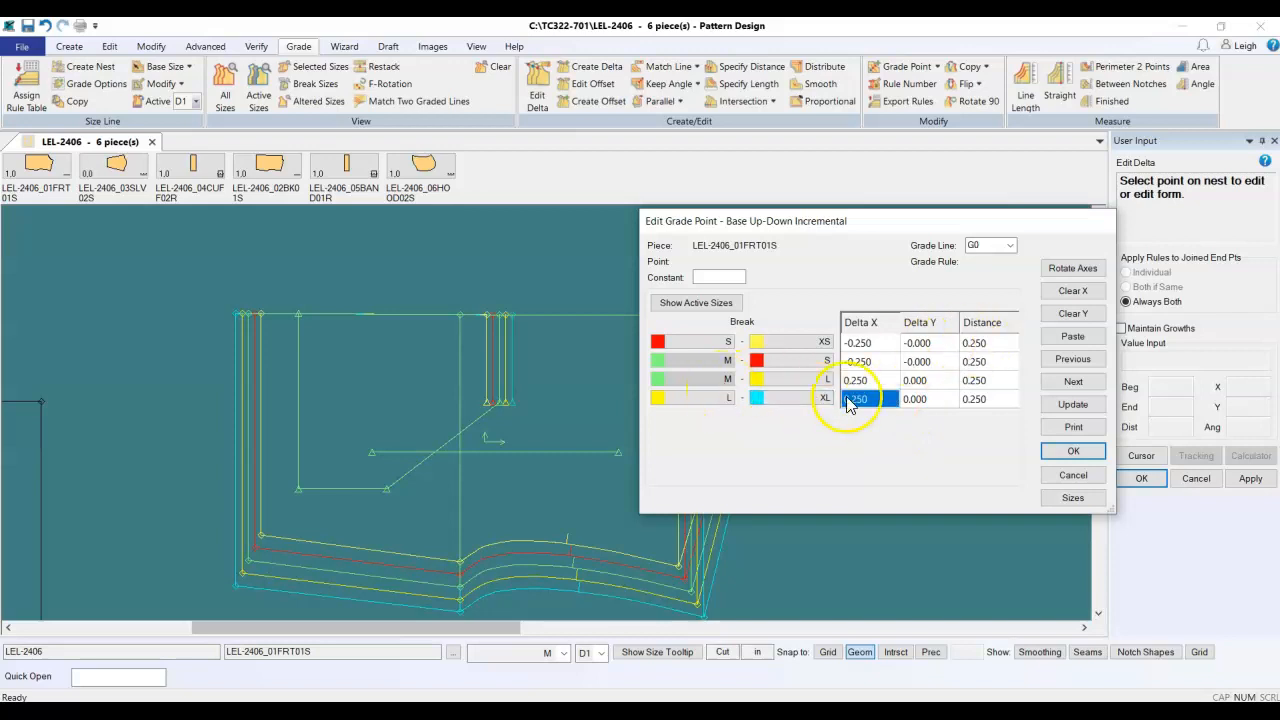
click(1071, 453)
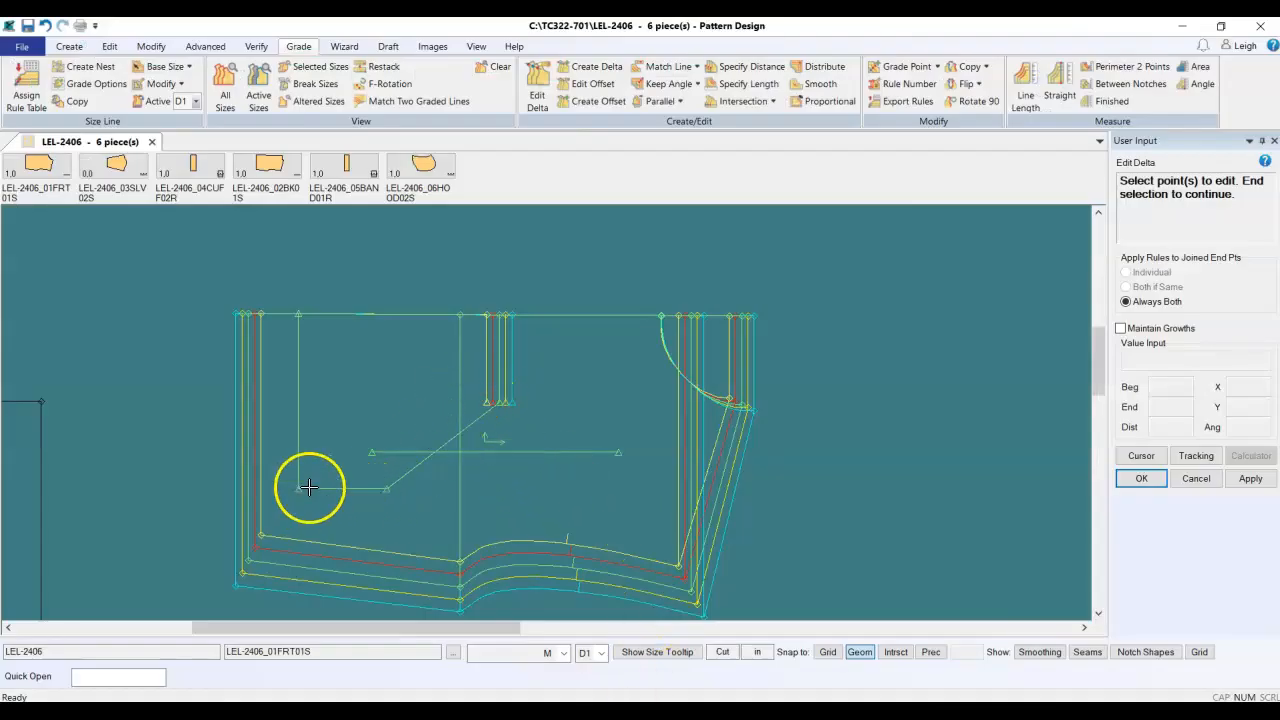
scroll(341, 496, down, 2)
scroll(245, 477, up, 9)
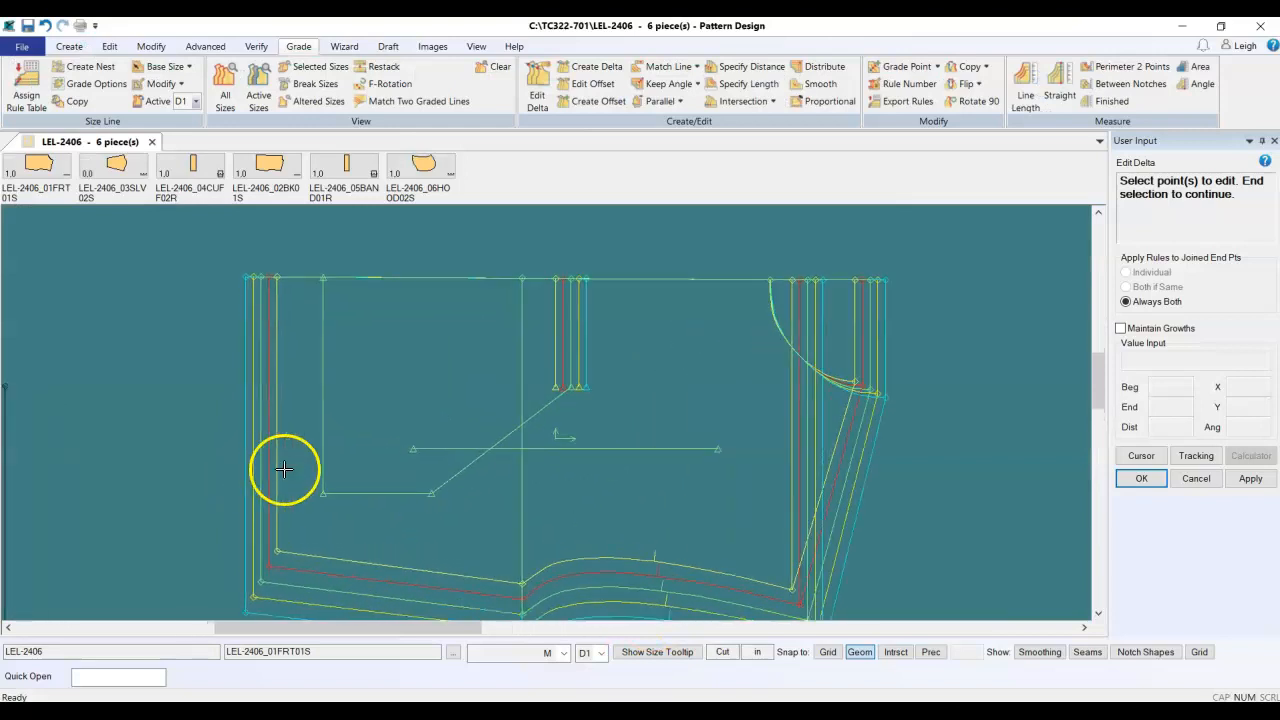